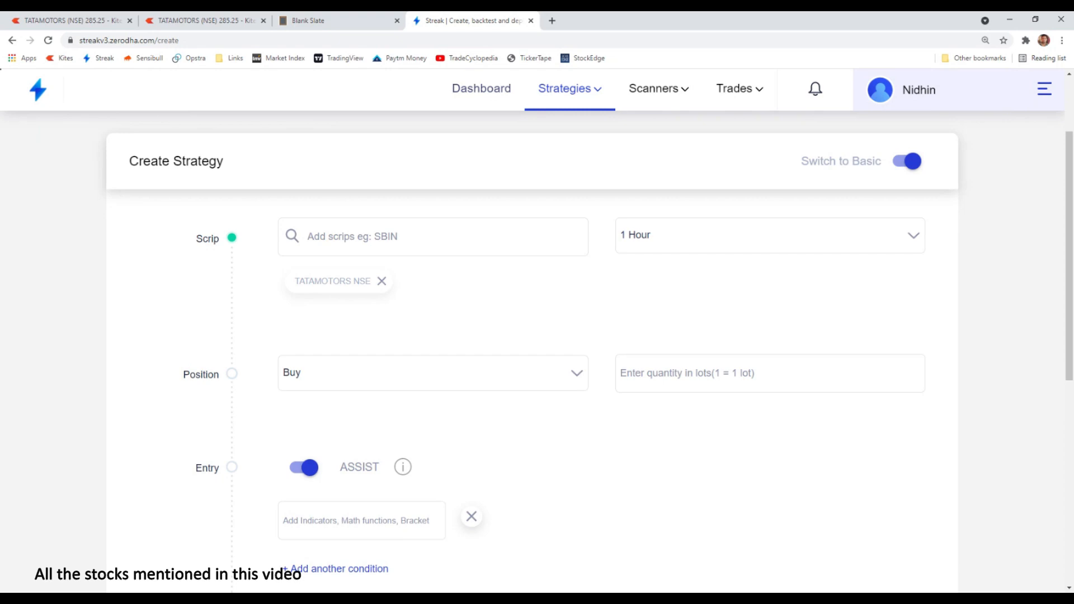
# - Set the strategy's candle interval to 5 Minutes and compare with the TATAMOTORS chart
pyautogui.click(674, 236)
pyautogui.click(671, 363)
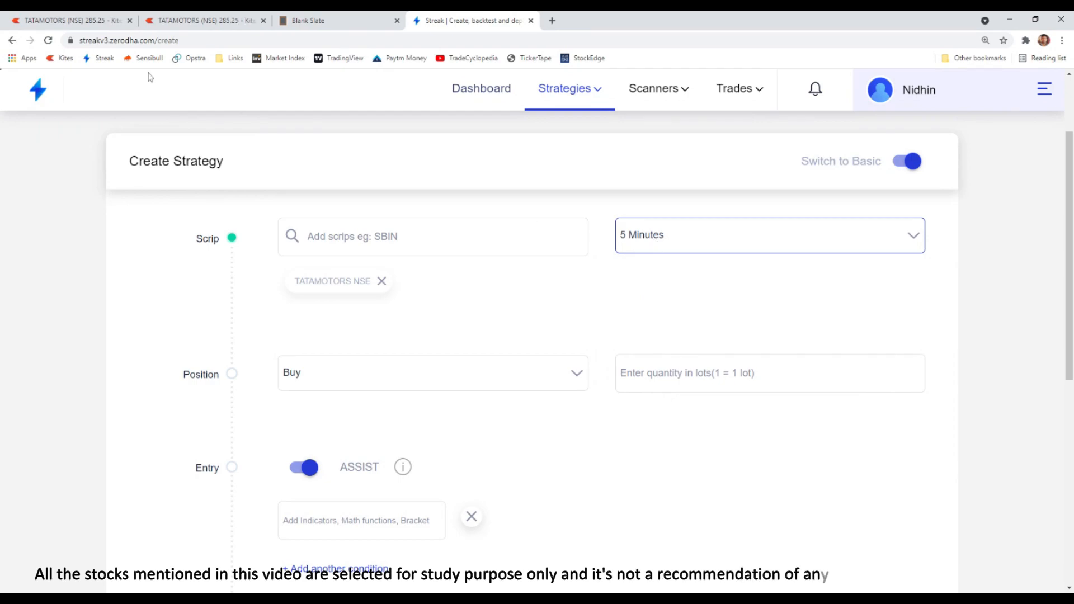
pyautogui.click(200, 20)
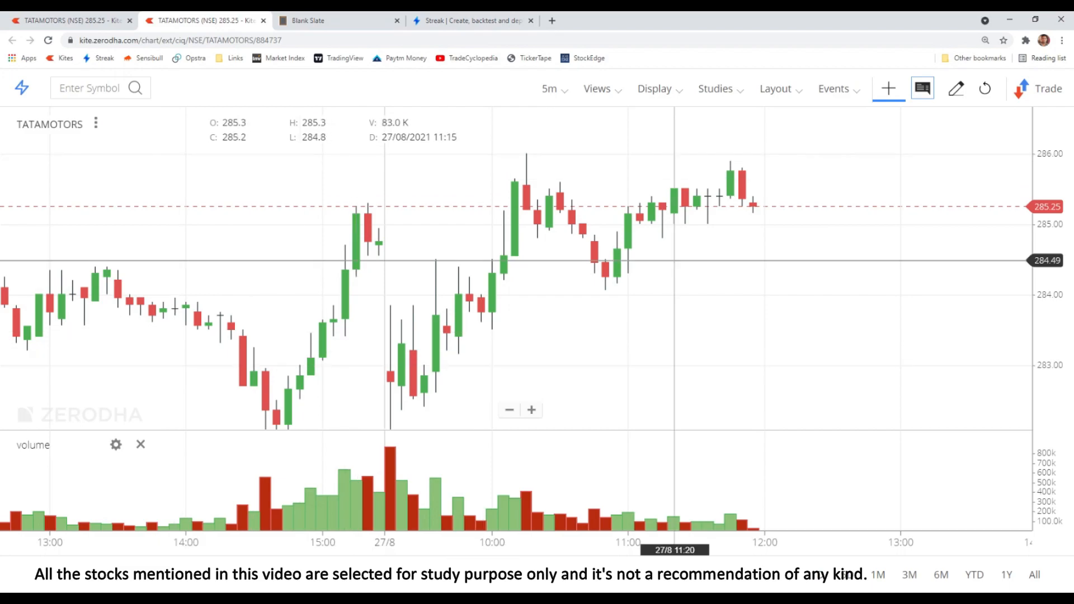
pyautogui.click(464, 20)
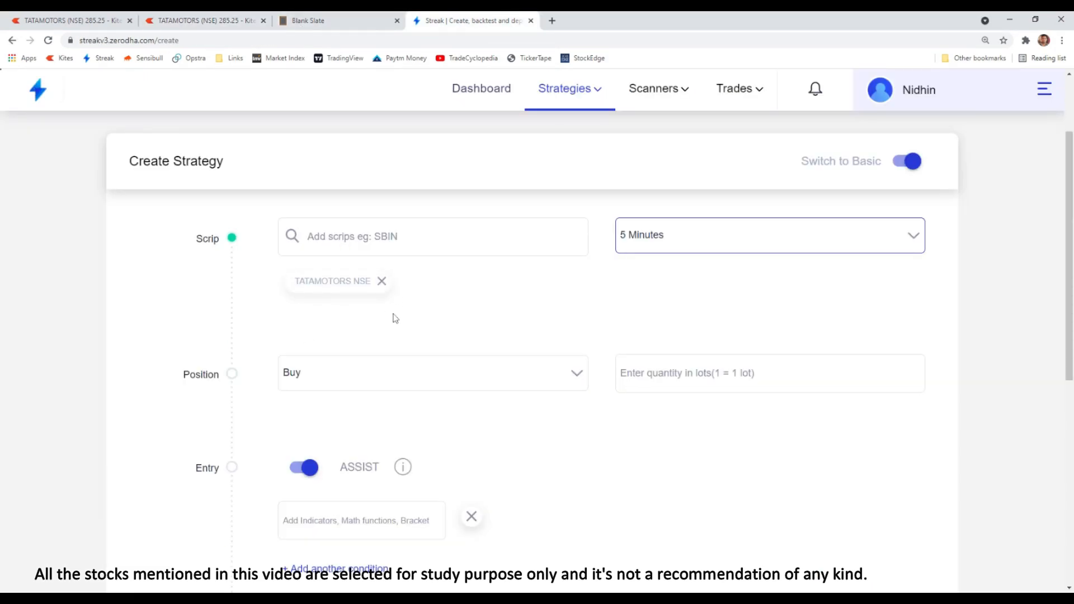
# - Keep the position as Buy and enter a quantity of 100 lots
pyautogui.click(330, 373)
pyautogui.click(336, 380)
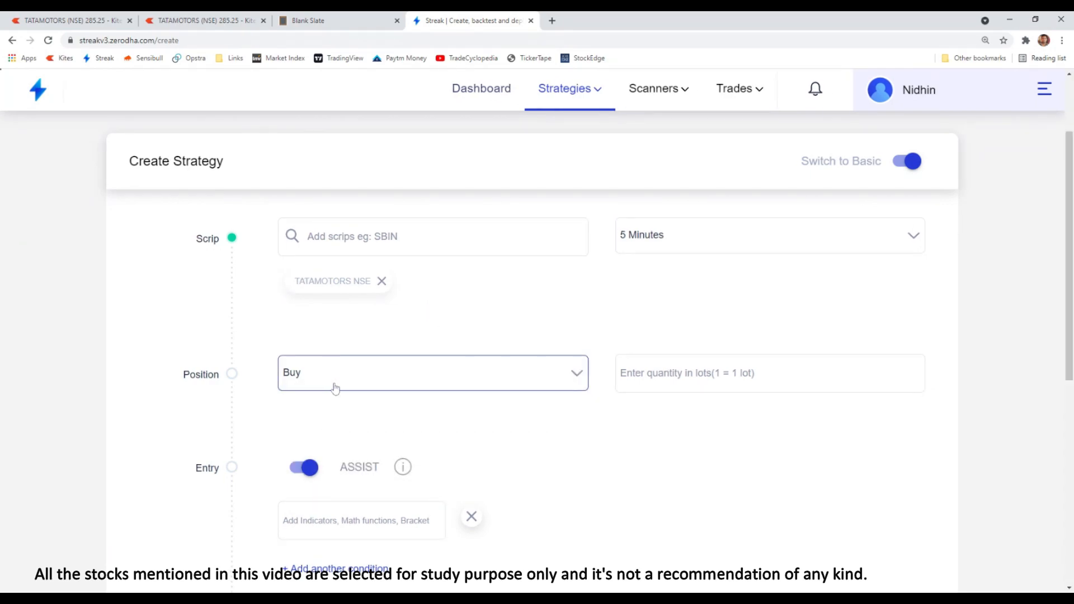
pyautogui.click(667, 380)
pyautogui.write('100')
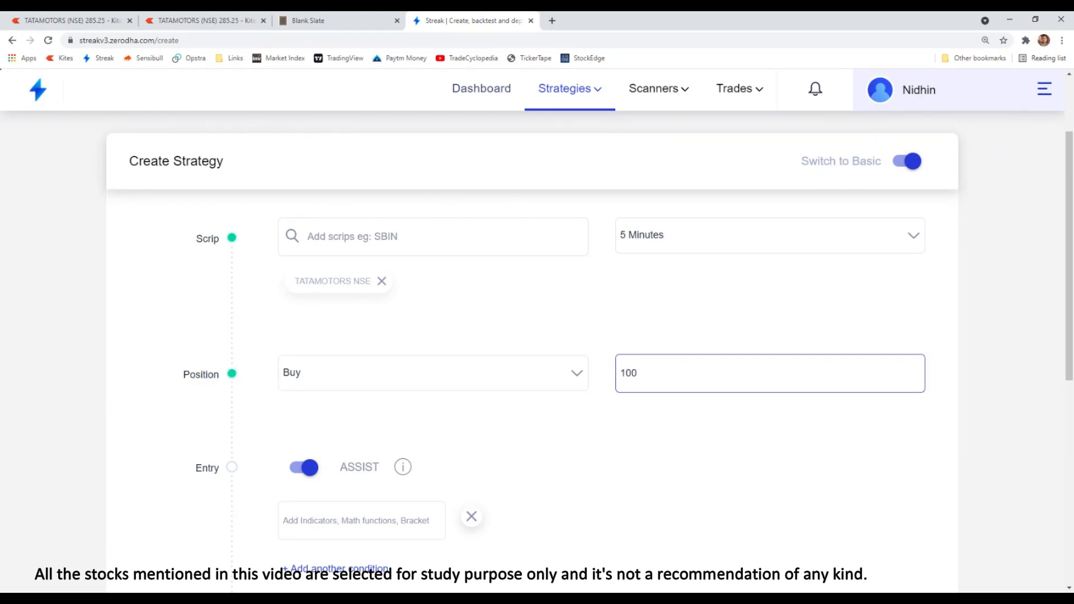
# - Switch the strategy builder to Basic view, accepting that changes will be cleared
pyautogui.scroll(-2, 674, 398)
pyautogui.scroll(3, 763, 283)
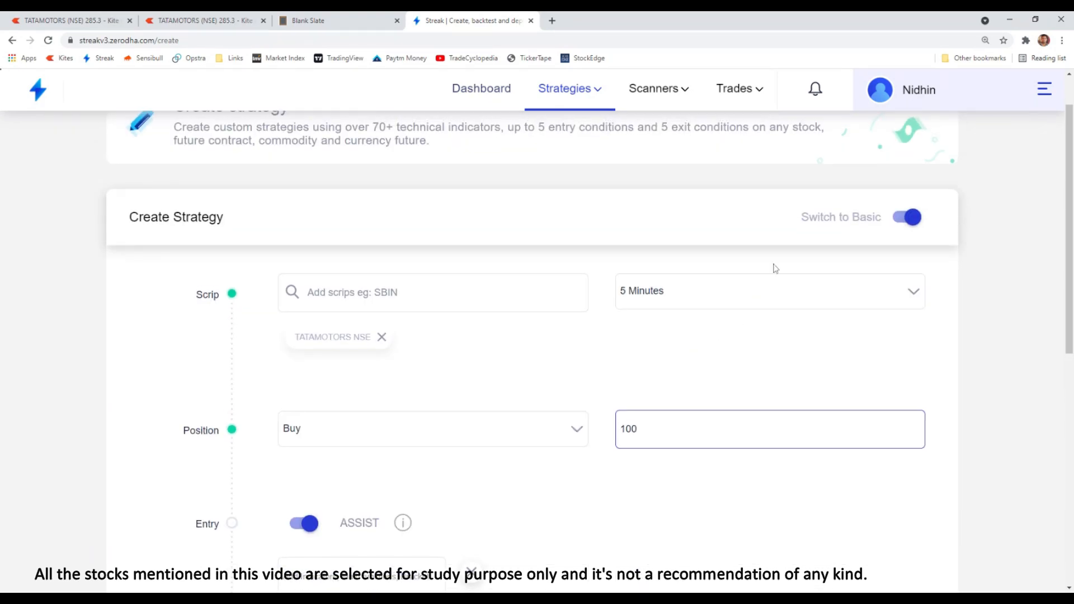
pyautogui.click(910, 219)
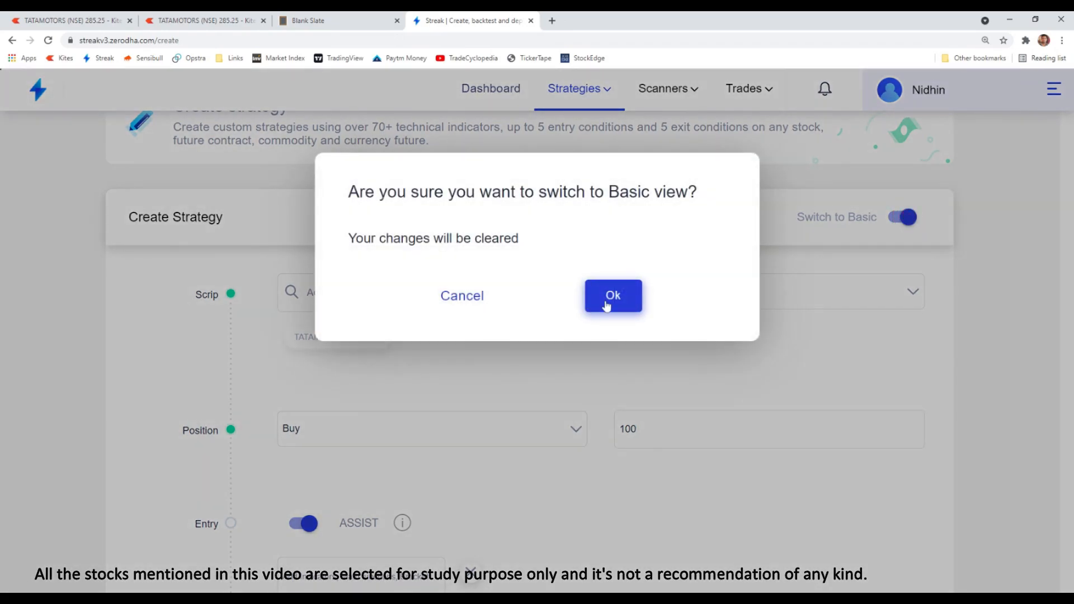
pyautogui.click(609, 300)
# - In the notes, append "- Available only on Basic" after the Trade at Price explanation
pyautogui.click(325, 21)
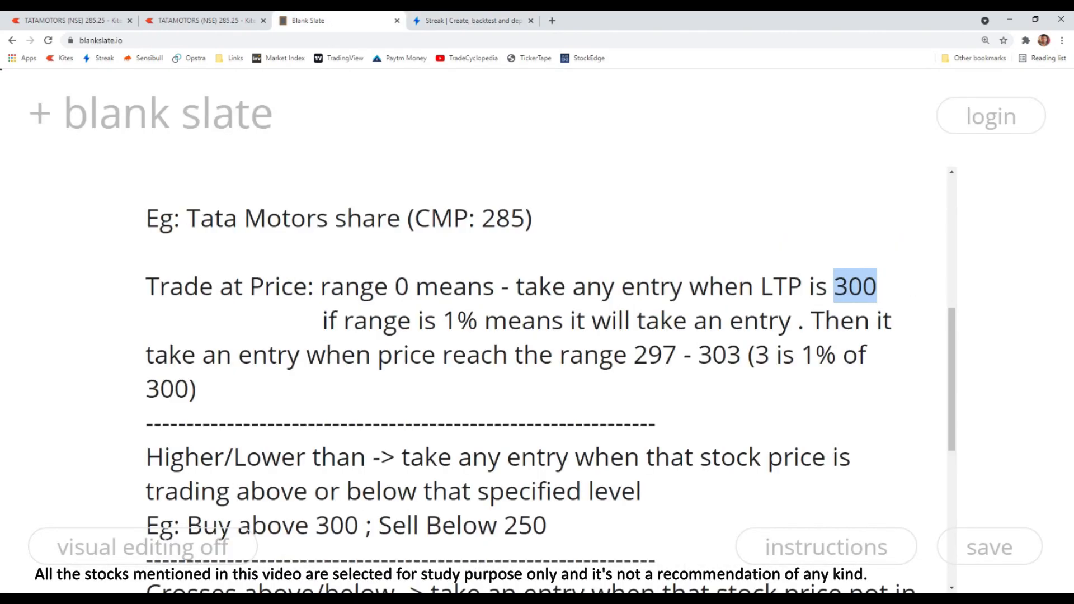
pyautogui.click(251, 389)
pyautogui.write('- A')
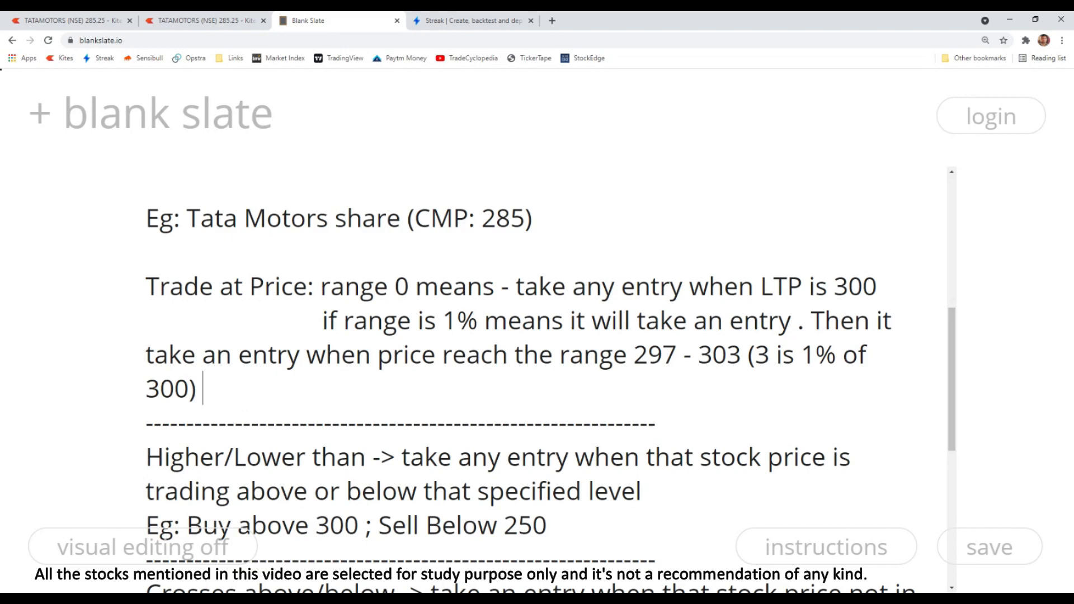
pyautogui.write('vailb')
pyautogui.press('BackSpace')
pyautogui.write('a')
pyautogui.press('BackSpace')
pyautogui.write('able on')
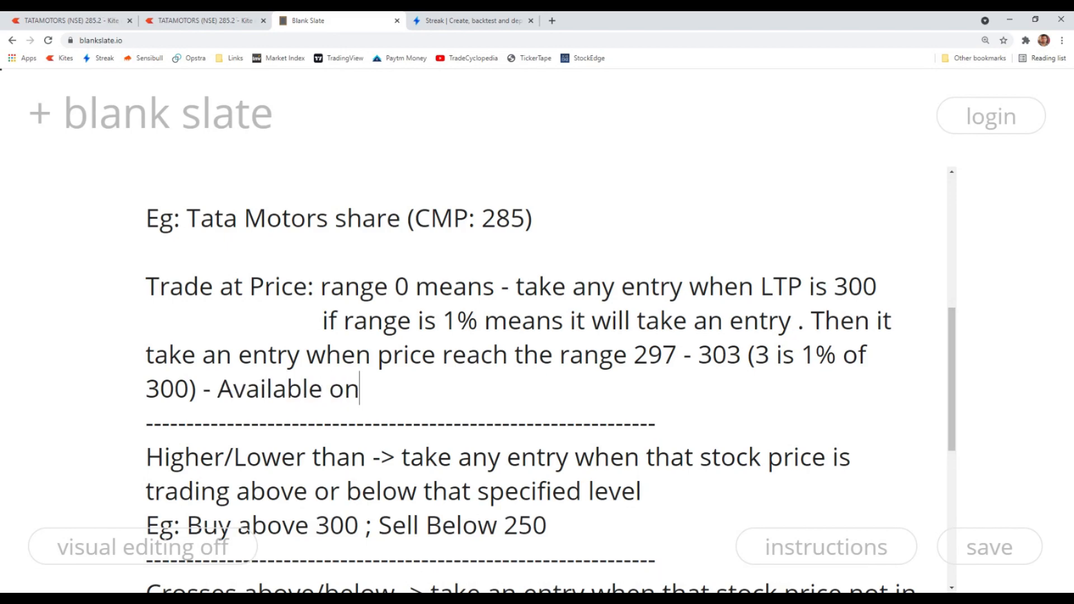
pyautogui.write('ly on Basic')
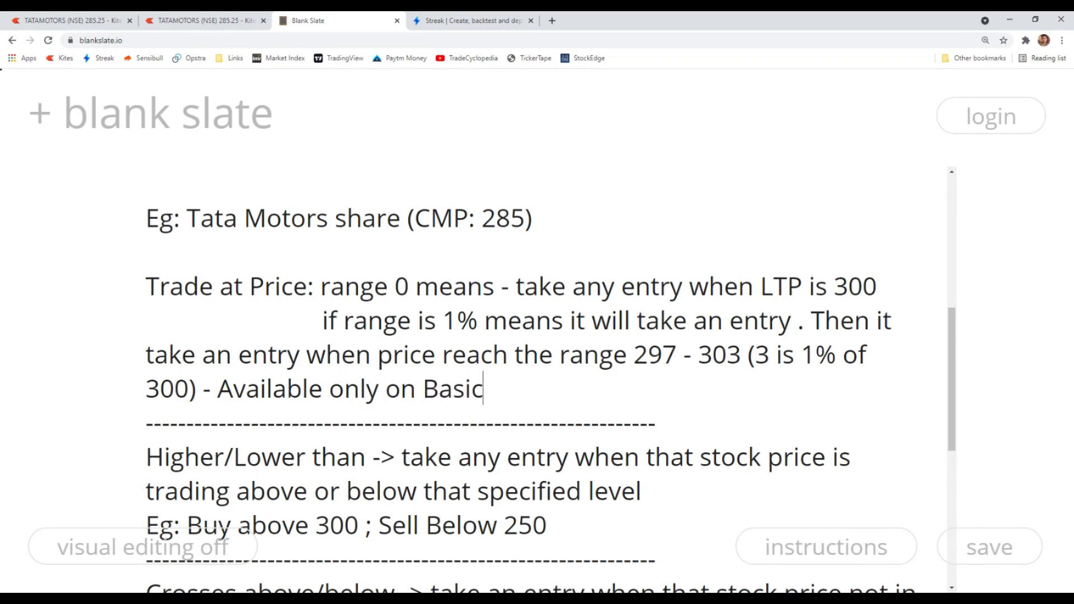
# - Search the entry indicator for "tra" and add a Trade At Price entry condition
pyautogui.click(470, 21)
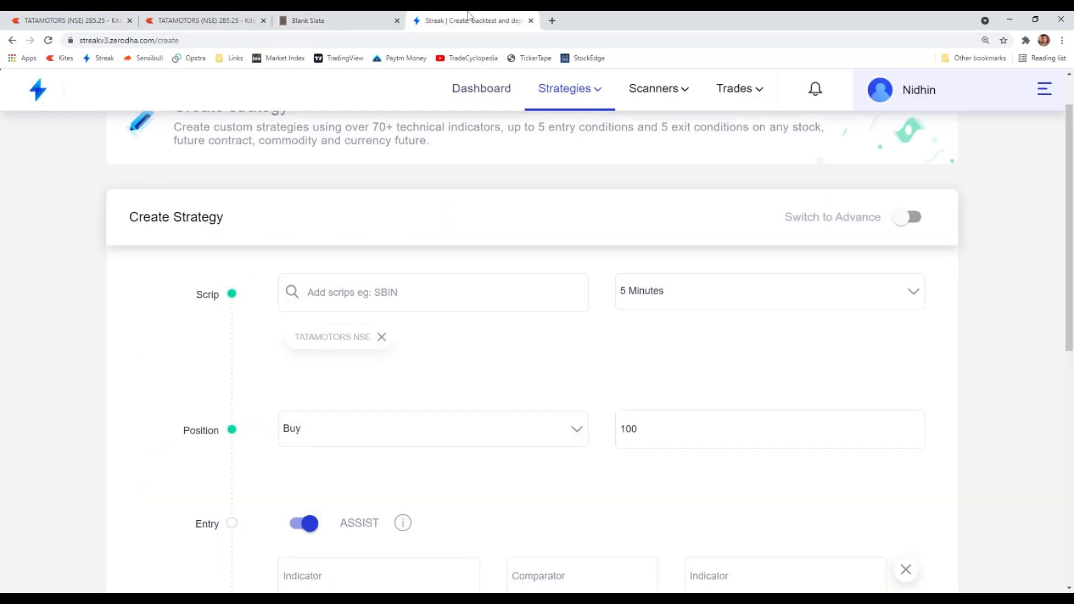
pyautogui.click(322, 22)
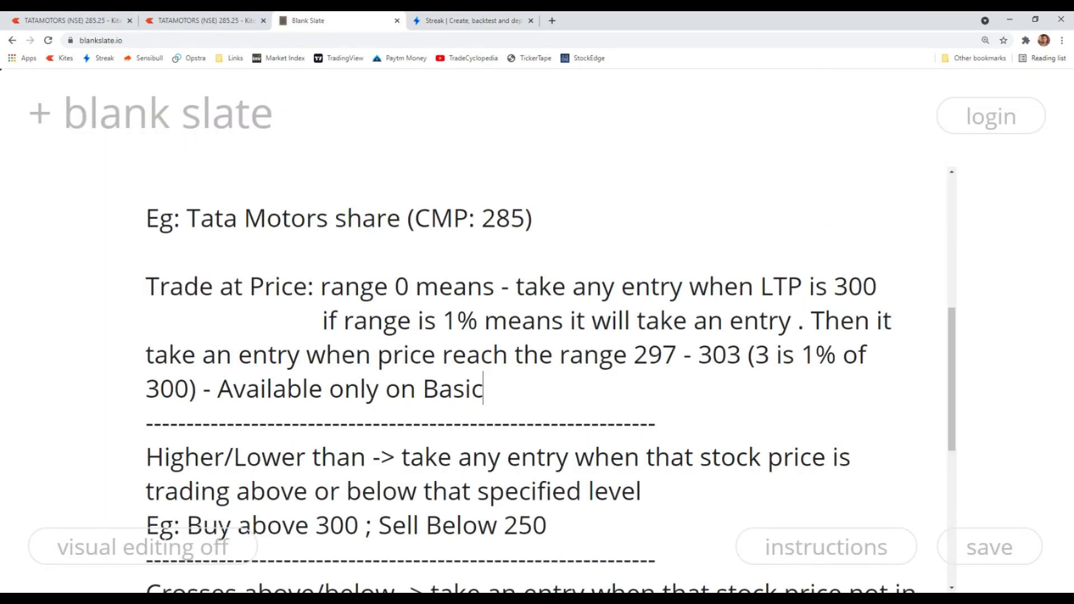
pyautogui.click(453, 22)
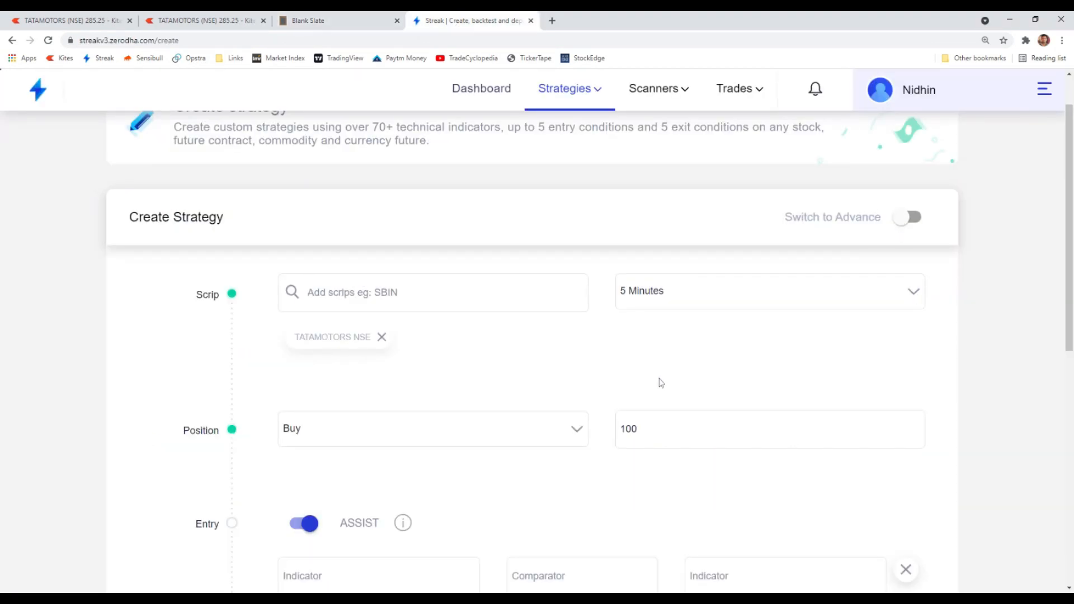
pyautogui.scroll(-1, 473, 359)
pyautogui.press('Tab')
pyautogui.scroll(-1, 669, 407)
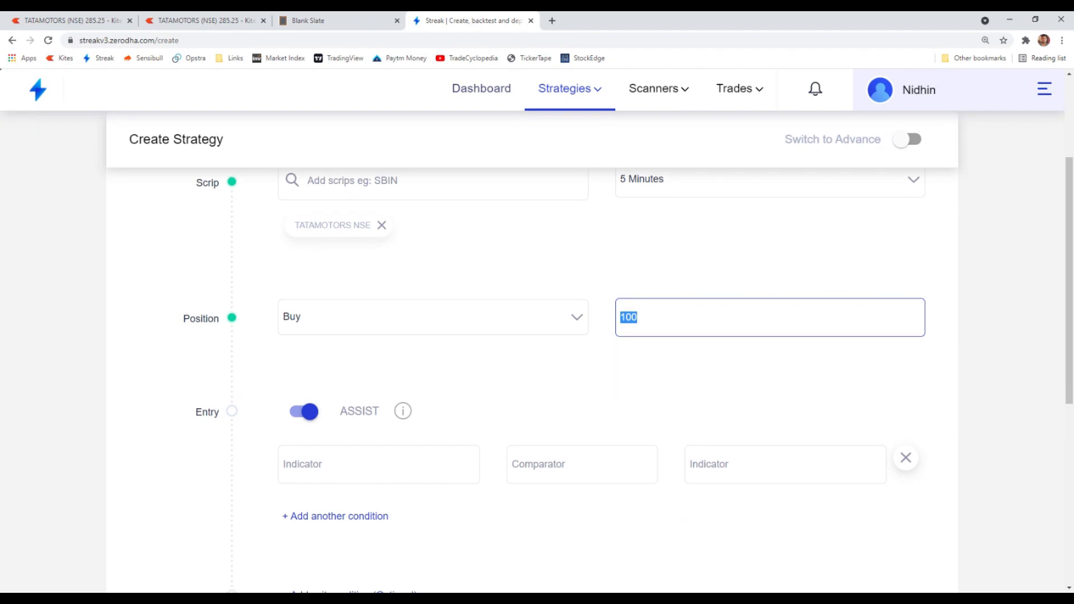
pyautogui.scroll(-2, 346, 388)
pyautogui.click(343, 365)
pyautogui.write('tra')
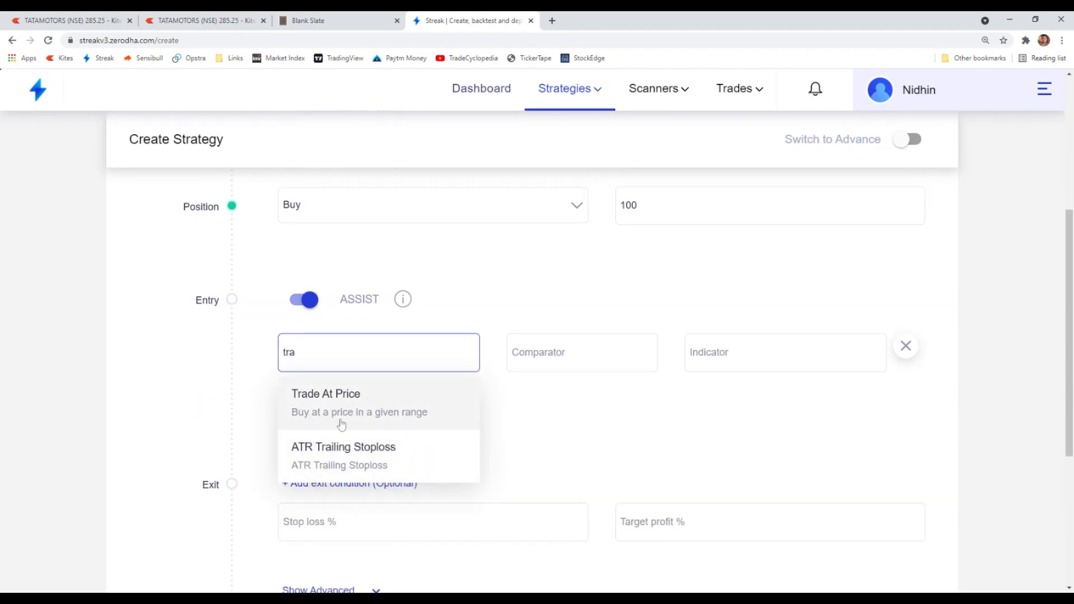
pyautogui.click(383, 413)
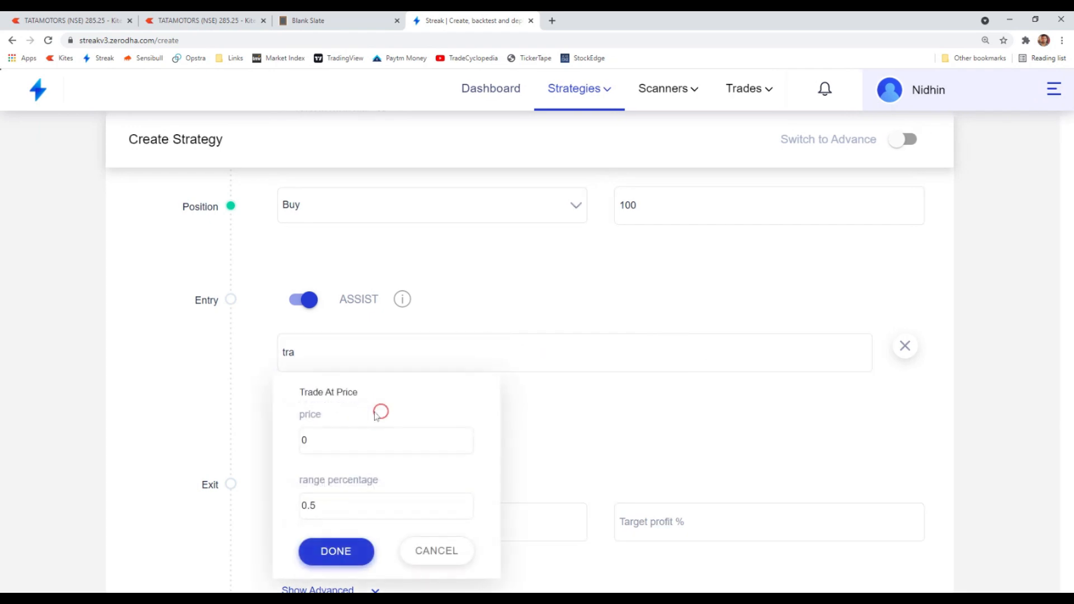
# - Set the Trade At Price range percentage to 0 and apply it
pyautogui.click(313, 506)
pyautogui.doubleClick(312, 506)
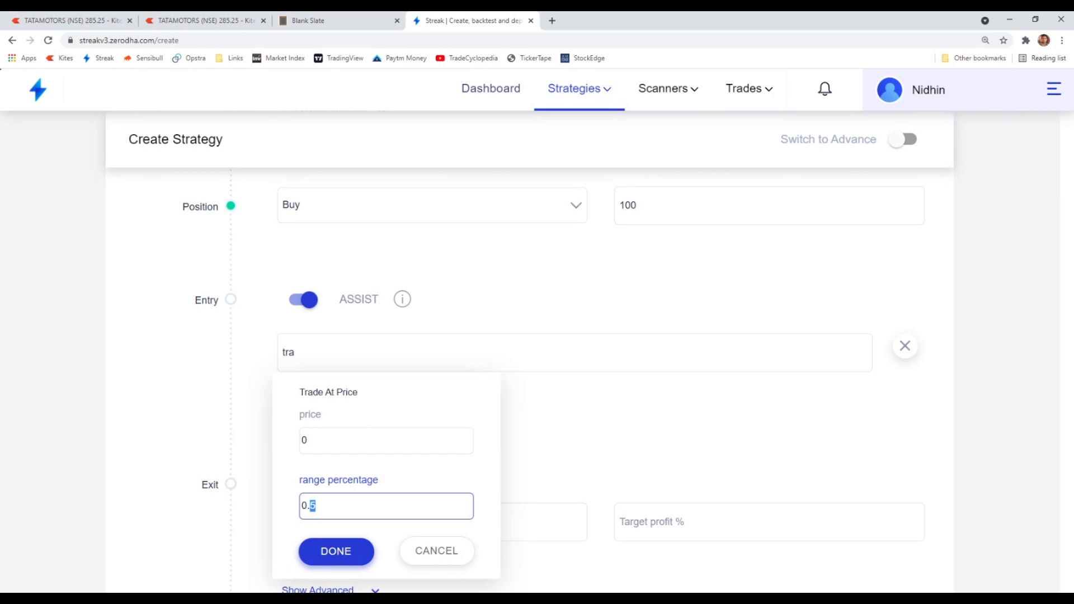
pyautogui.write('0')
pyautogui.click(325, 551)
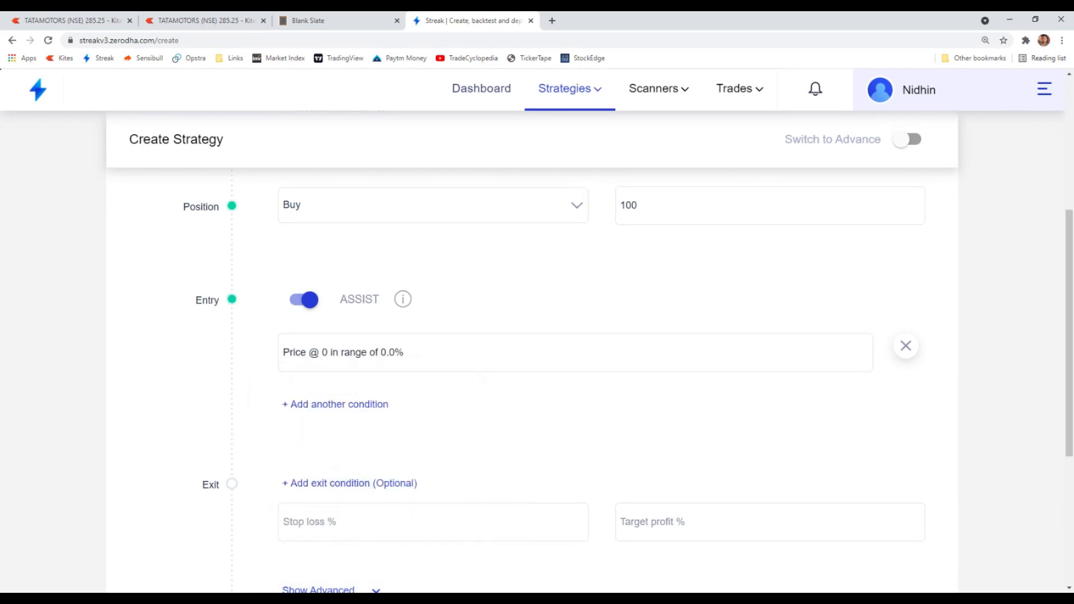
# - Set the Trade At Price condition's price to 300 and apply it
pyautogui.click(361, 356)
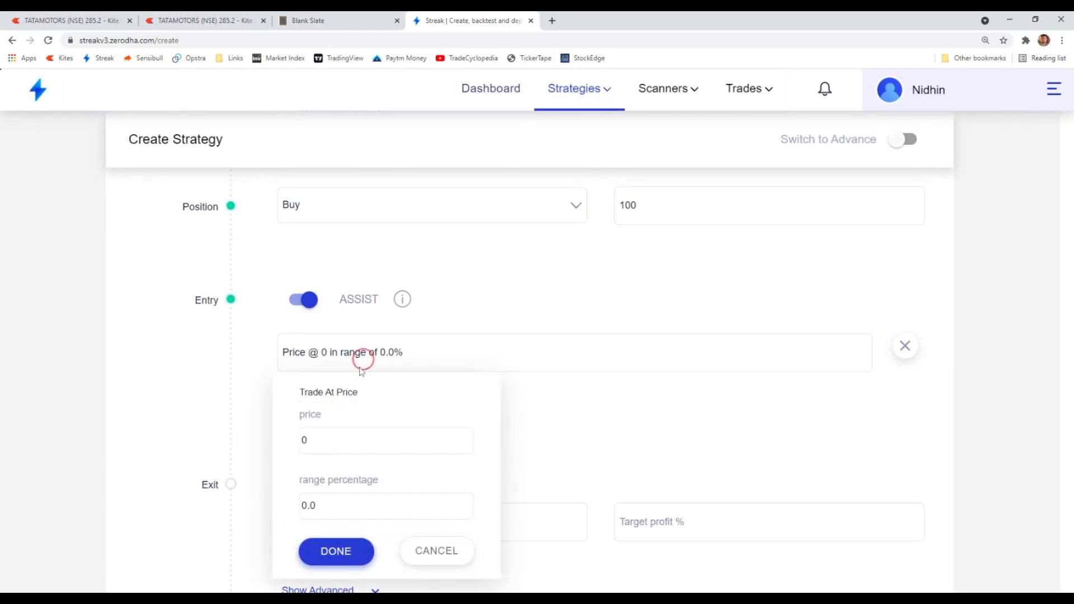
pyautogui.click(292, 439)
pyautogui.write('300')
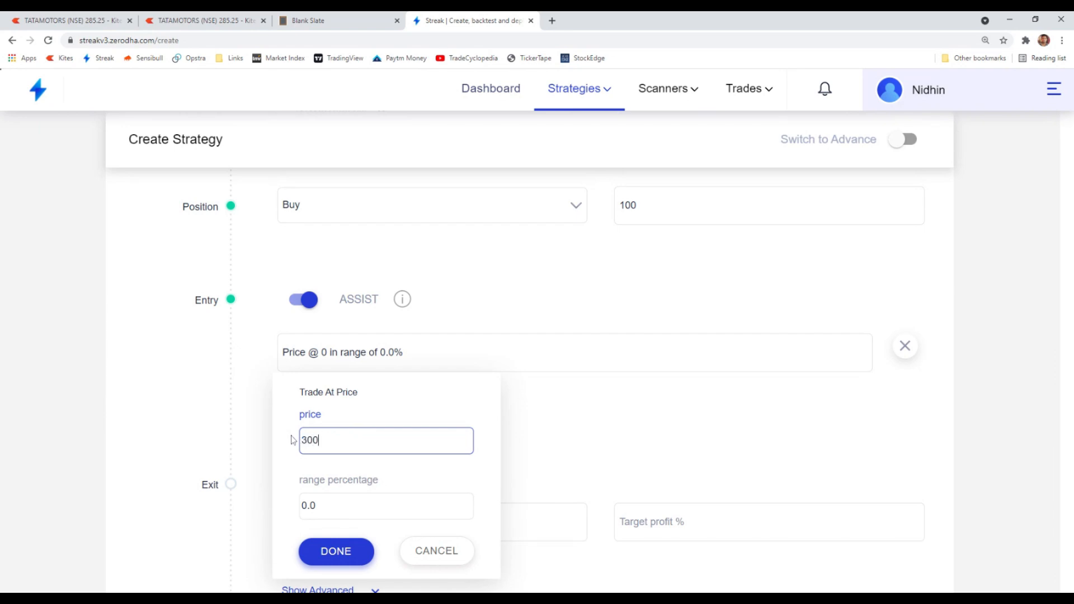
pyautogui.click(342, 555)
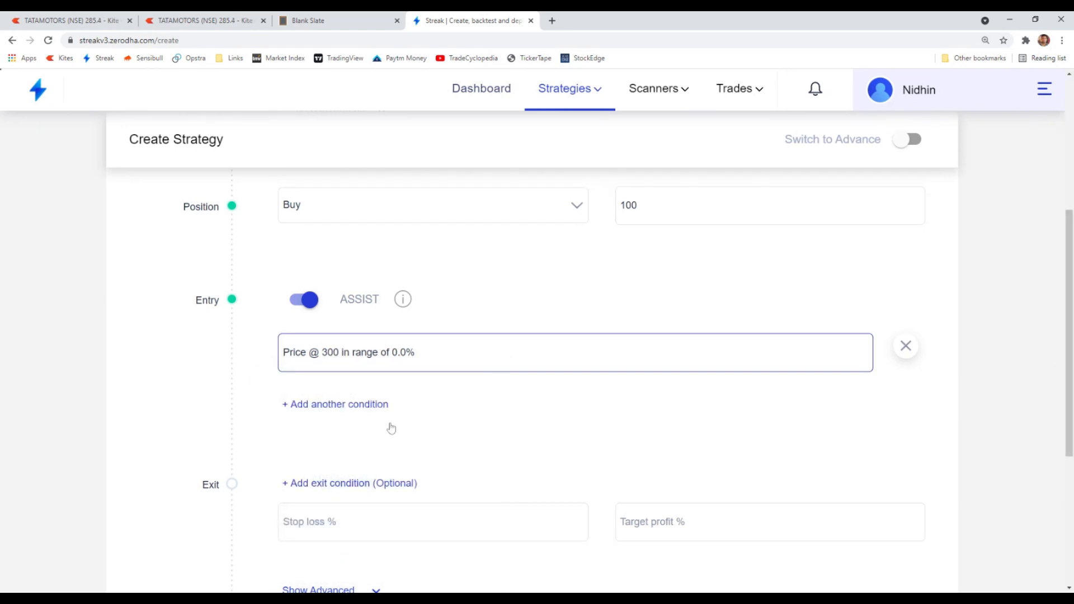
# - Review the live chart and the notes' 297 - 303 range example for a 1% range
pyautogui.scroll(2, 341, 400)
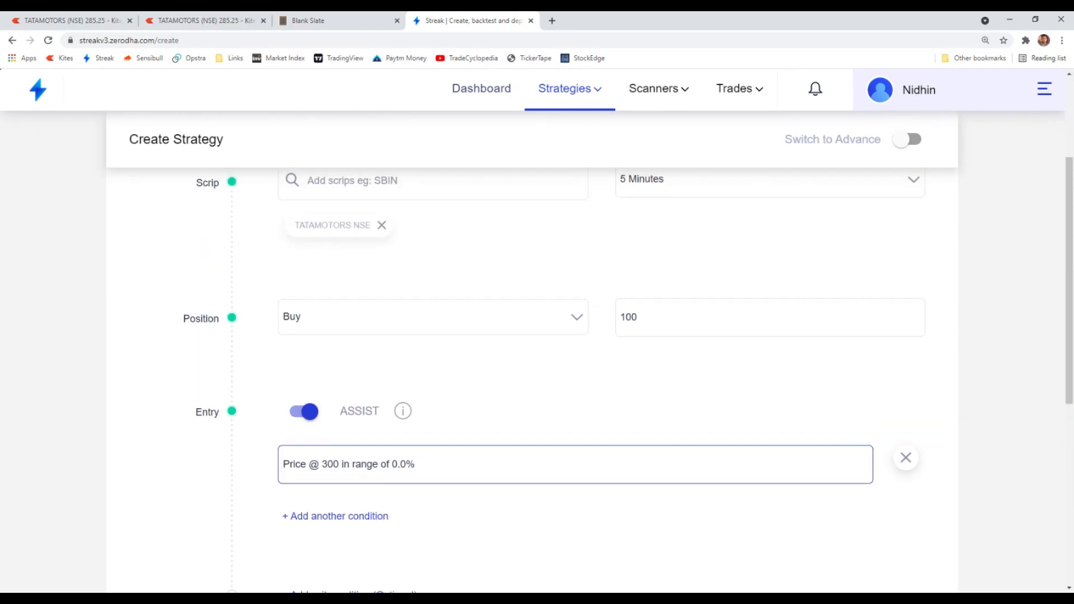
pyautogui.click(208, 24)
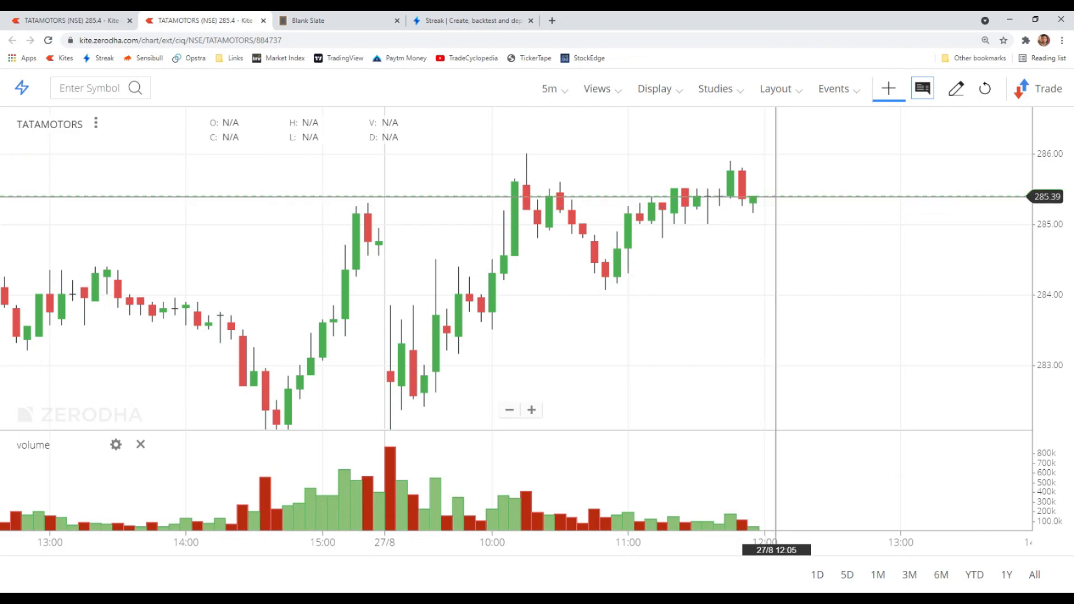
pyautogui.click(451, 20)
pyautogui.scroll(-3, 507, 378)
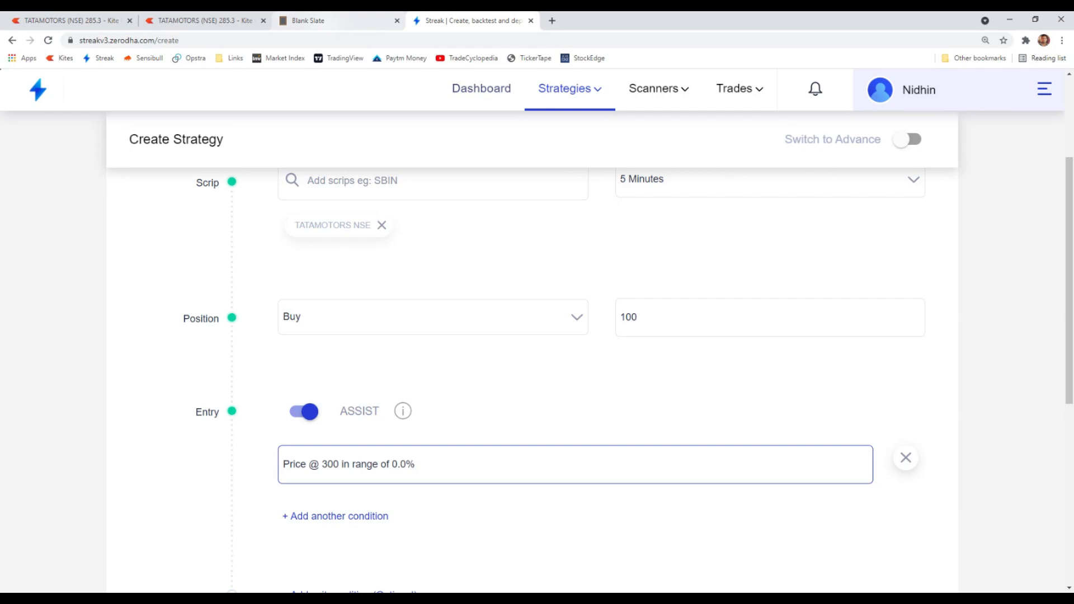
pyautogui.click(326, 28)
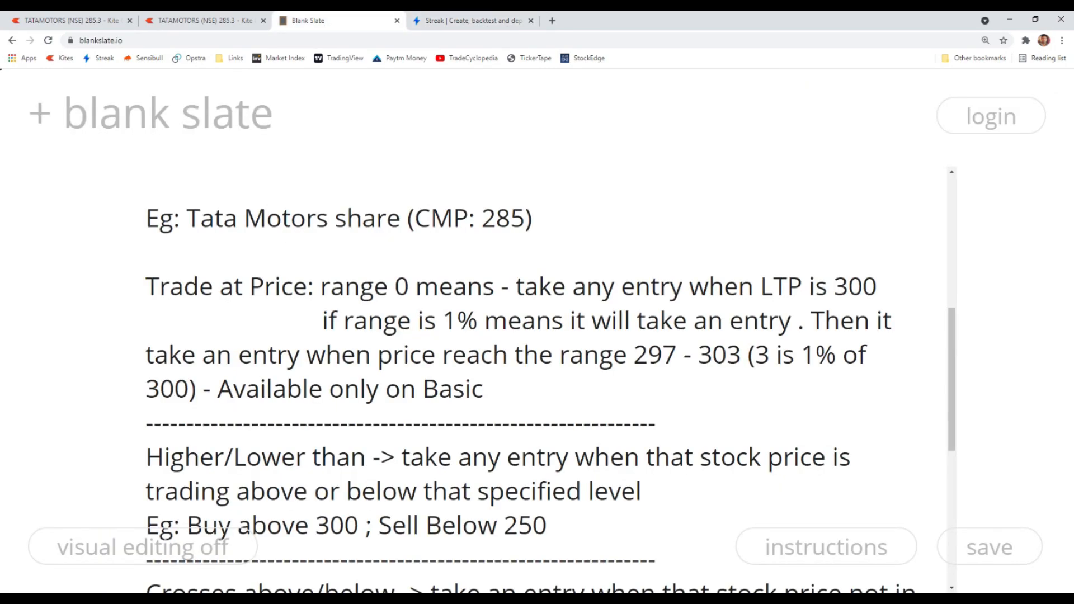
pyautogui.scroll(-1, 520, 381)
pyautogui.moveTo(635, 298); pyautogui.dragTo(742, 311)
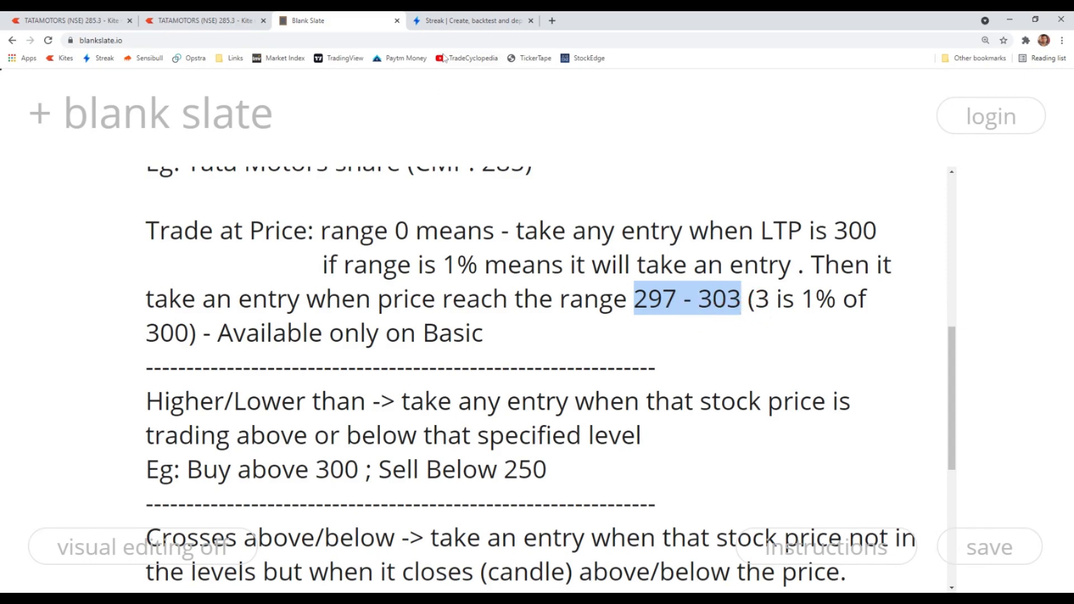
pyautogui.click(704, 333)
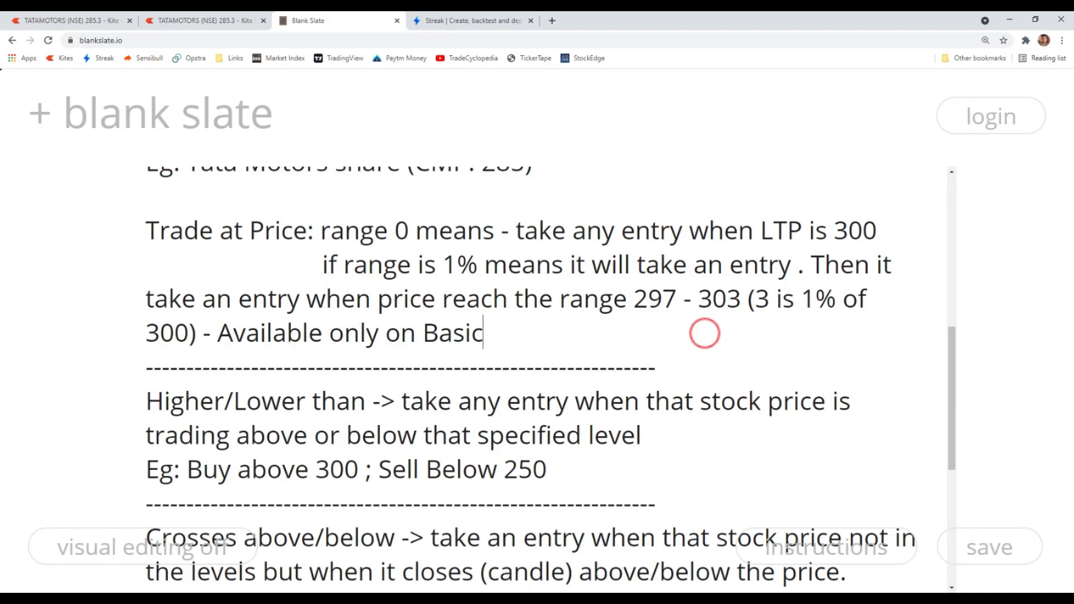
pyautogui.click(461, 20)
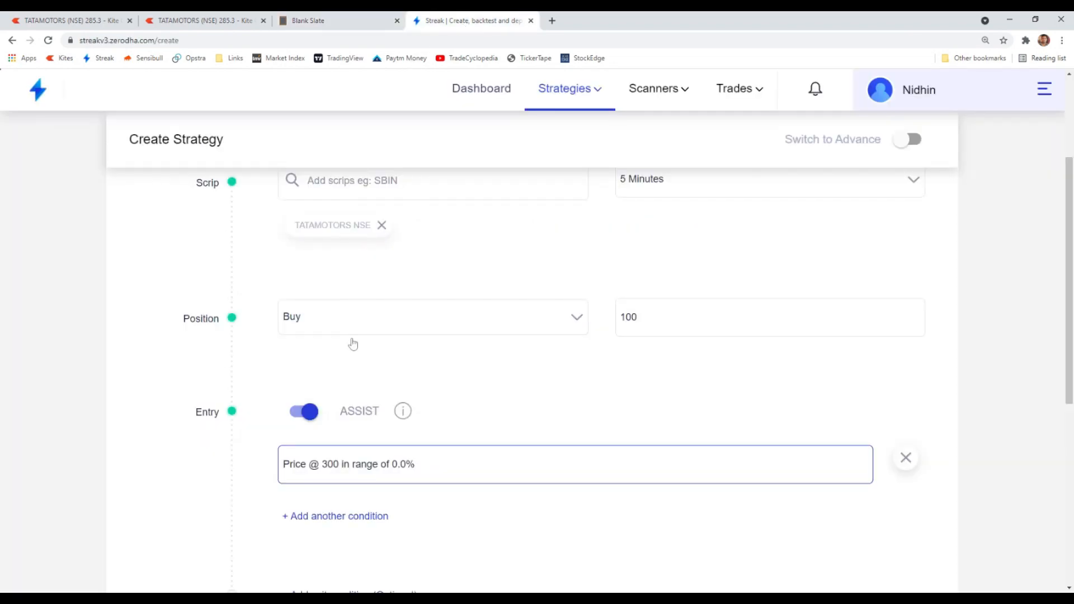
# - Set the Trade At Price range percentage to 1 and apply it
pyautogui.click(353, 464)
pyautogui.moveTo(331, 508); pyautogui.dragTo(297, 510)
pyautogui.write('1')
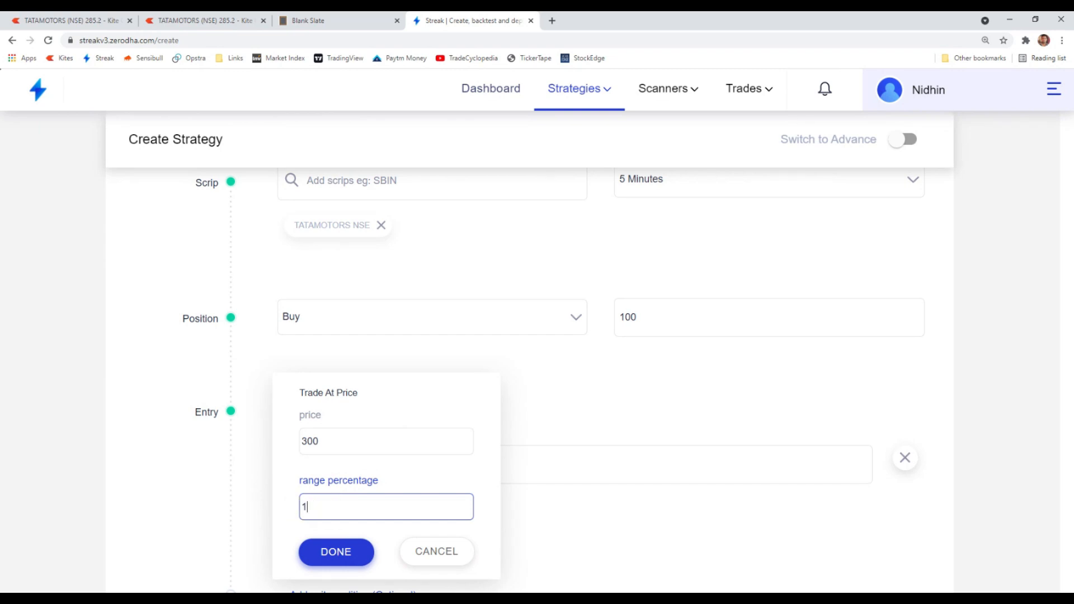
pyautogui.click(334, 552)
# - Review the entry condition's values and the 297 - 303 range example in the notes
pyautogui.scroll(-2, 365, 490)
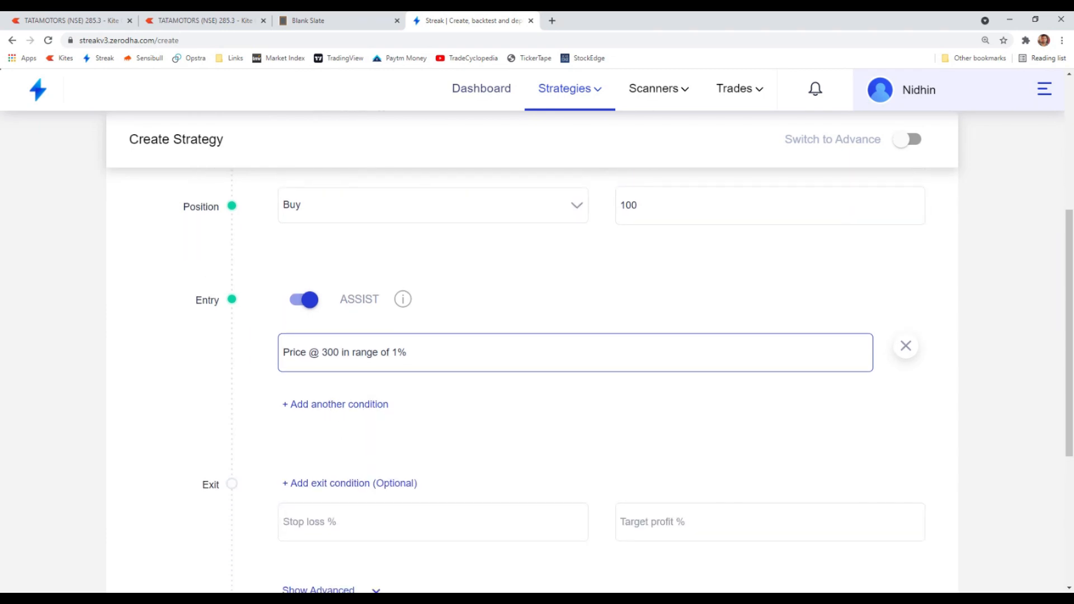
pyautogui.click(346, 355)
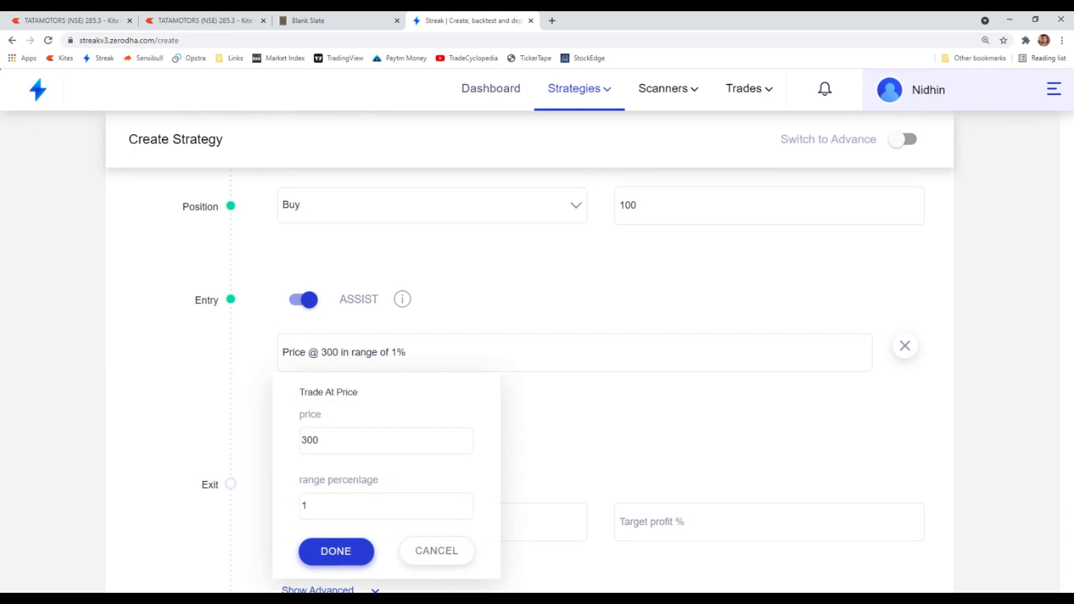
pyautogui.click(329, 551)
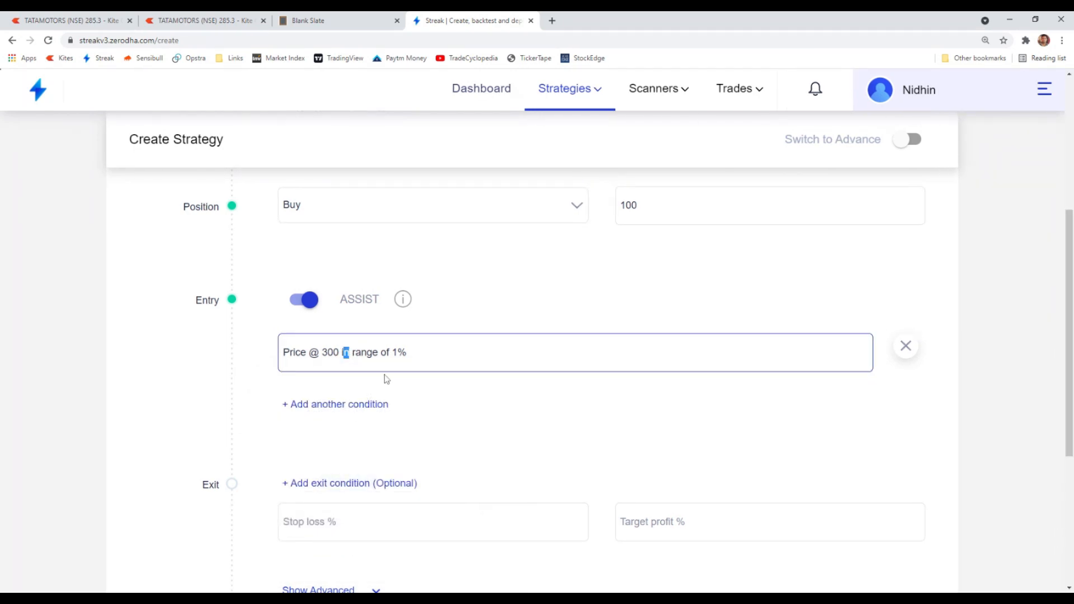
pyautogui.click(441, 356)
pyautogui.click(455, 348)
pyautogui.click(341, 21)
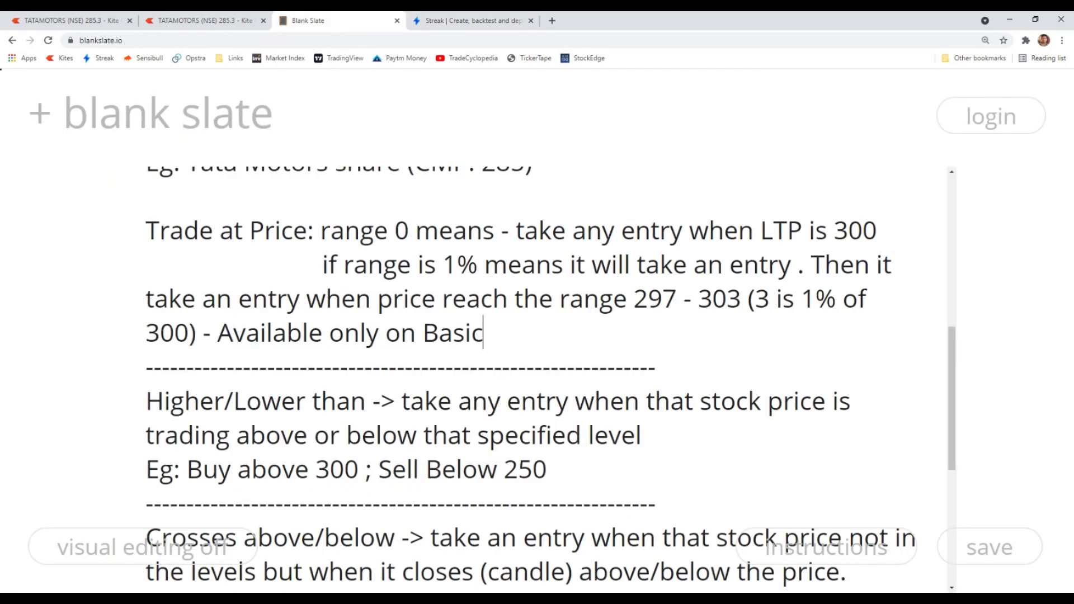
pyautogui.doubleClick(655, 299)
pyautogui.moveTo(677, 301); pyautogui.dragTo(736, 303)
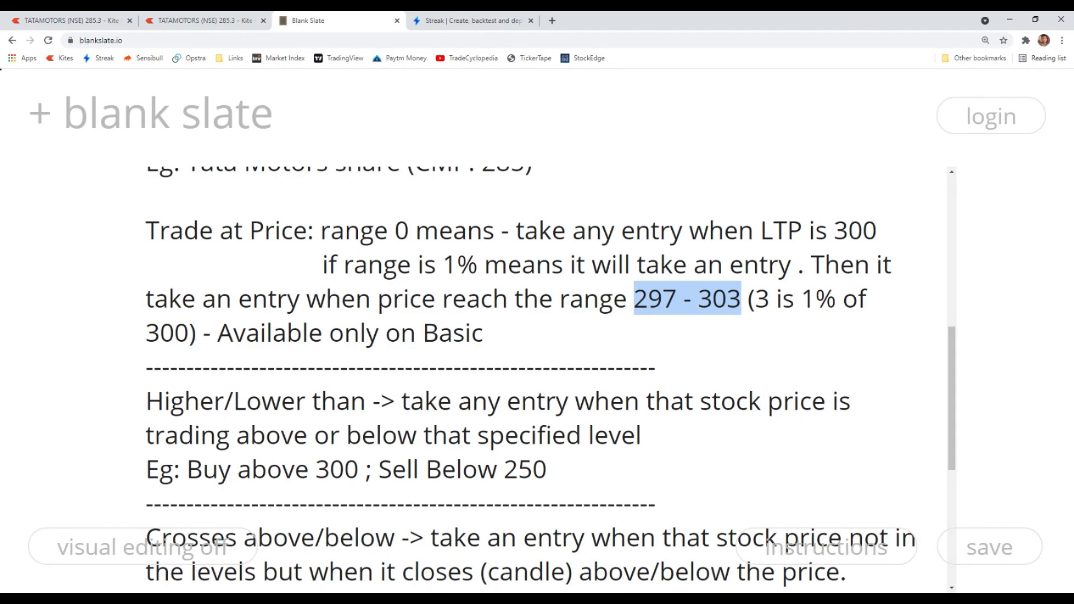
# - Switch the strategy's position to Sell and then back to Buy
pyautogui.click(467, 21)
pyautogui.scroll(3, 330, 373)
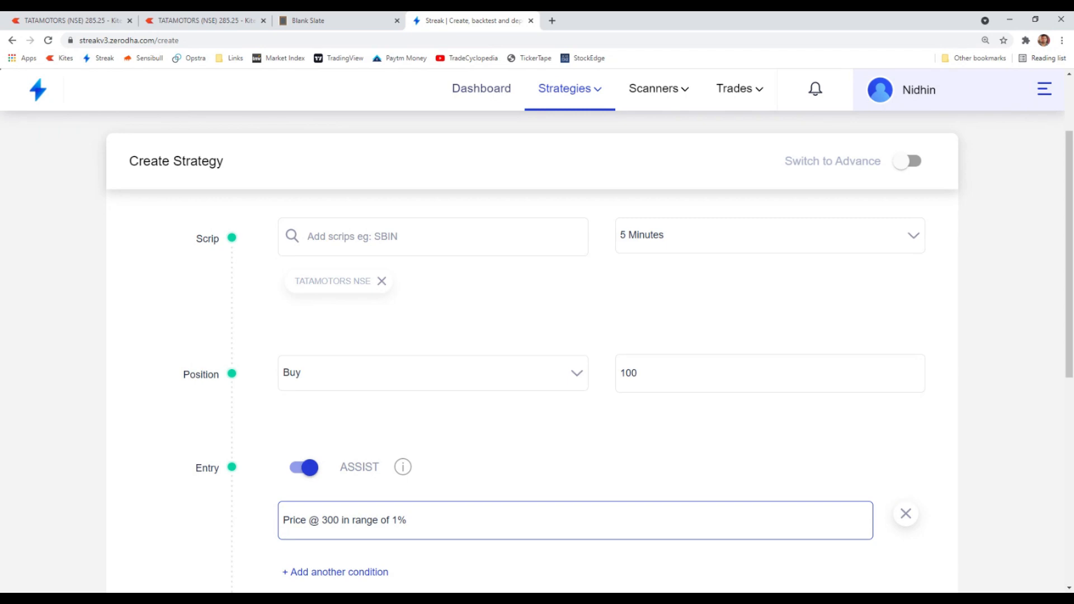
pyautogui.click(338, 380)
pyautogui.click(316, 449)
pyautogui.scroll(-2, 316, 446)
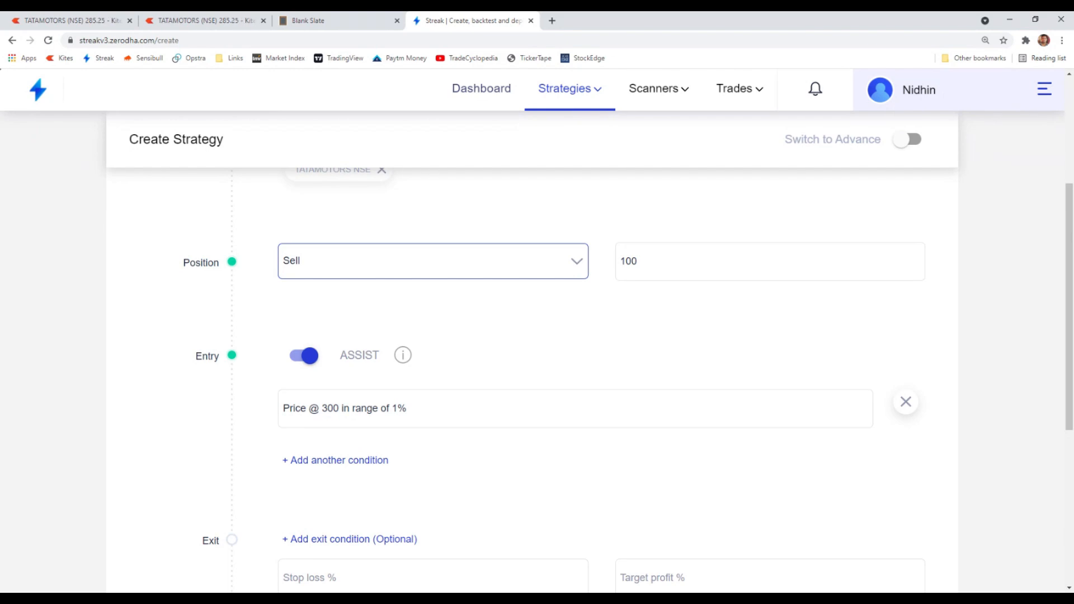
pyautogui.scroll(2, 692, 338)
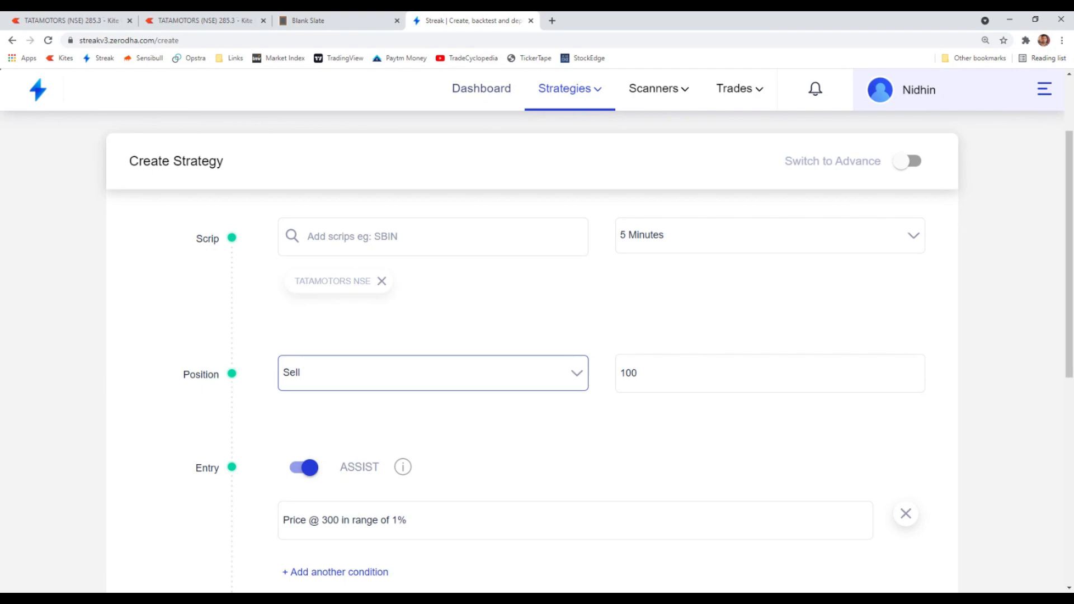
pyautogui.click(336, 371)
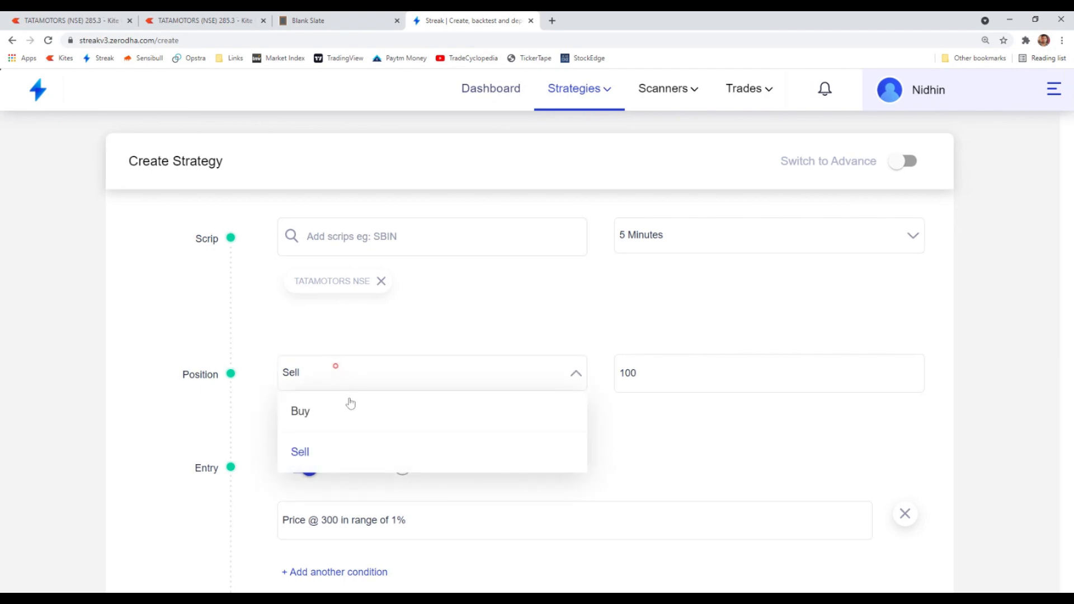
pyautogui.click(313, 413)
pyautogui.scroll(-2, 386, 395)
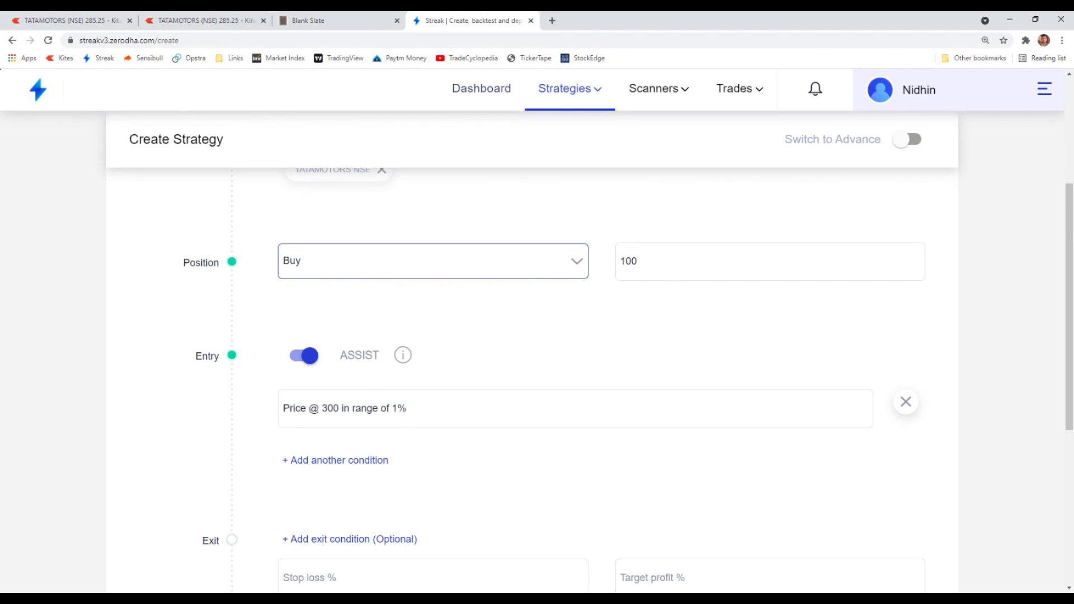
# - Set the Trade At Price condition's range percentage to 10 and apply it
pyautogui.click(407, 412)
pyautogui.doubleClick(304, 507)
pyautogui.write('10')
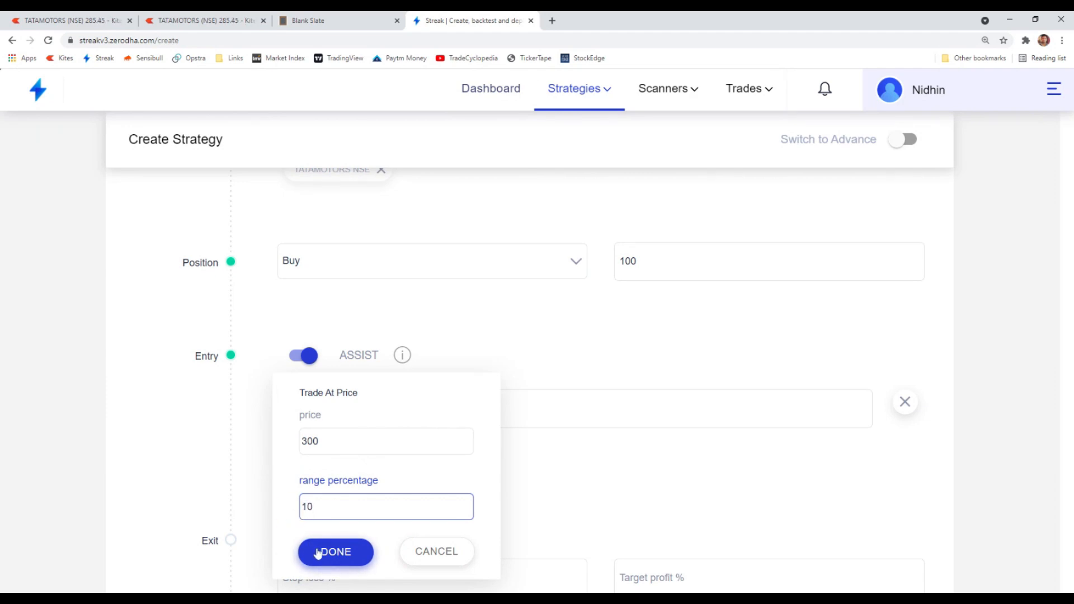
pyautogui.click(318, 553)
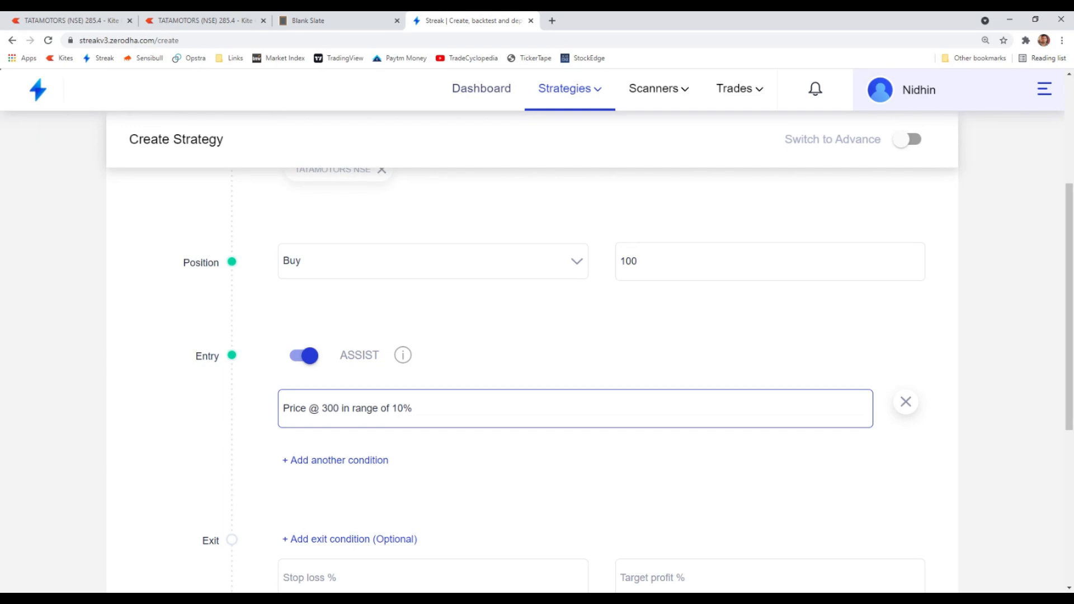
pyautogui.scroll(-3, 419, 434)
pyautogui.scroll(7, 446, 386)
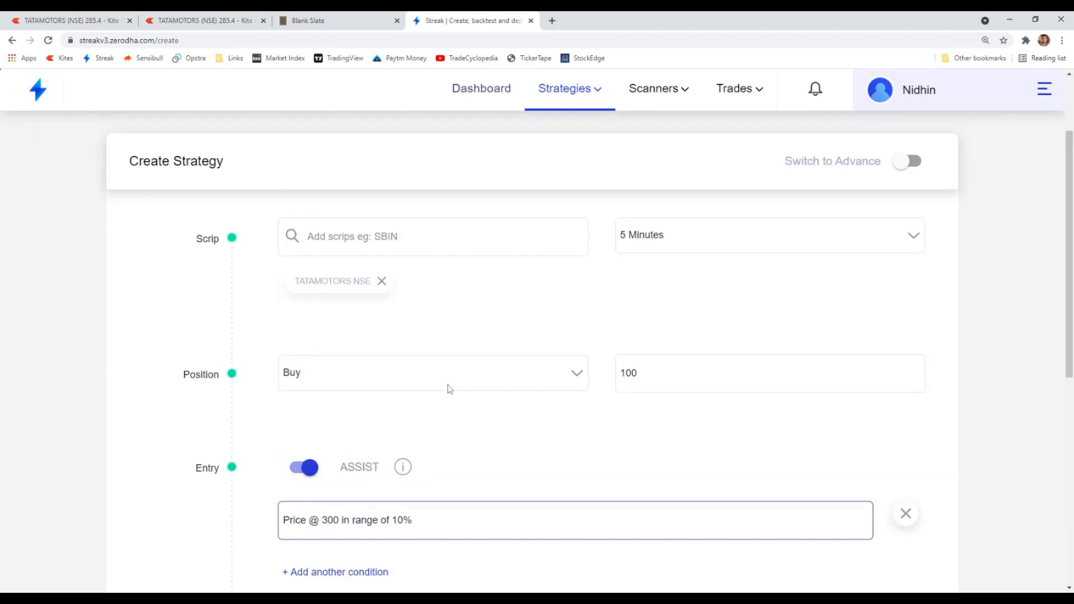
pyautogui.scroll(-4, 412, 451)
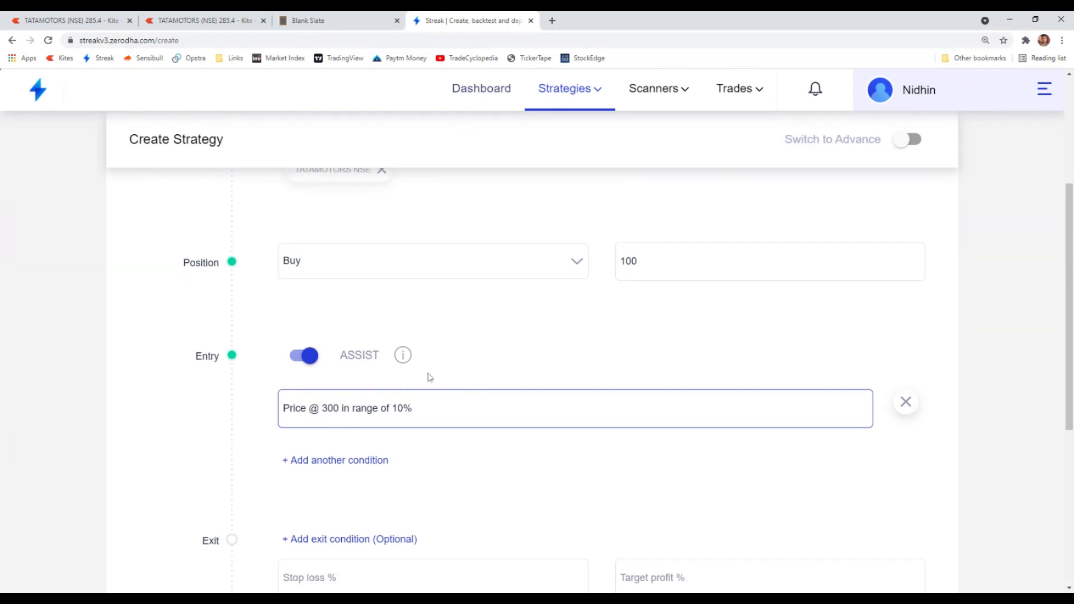
pyautogui.scroll(2, 426, 387)
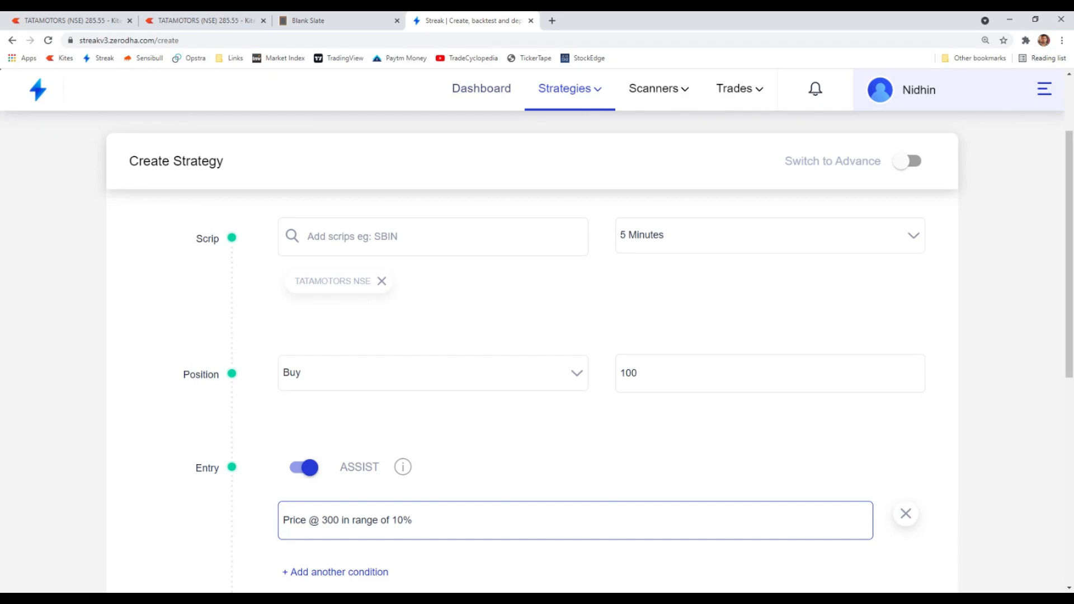
# - Read through the notes' Trade at Price and Higher/Lower than explanations and their Buy above 300 / Sell Below 250 examples
pyautogui.click(349, 18)
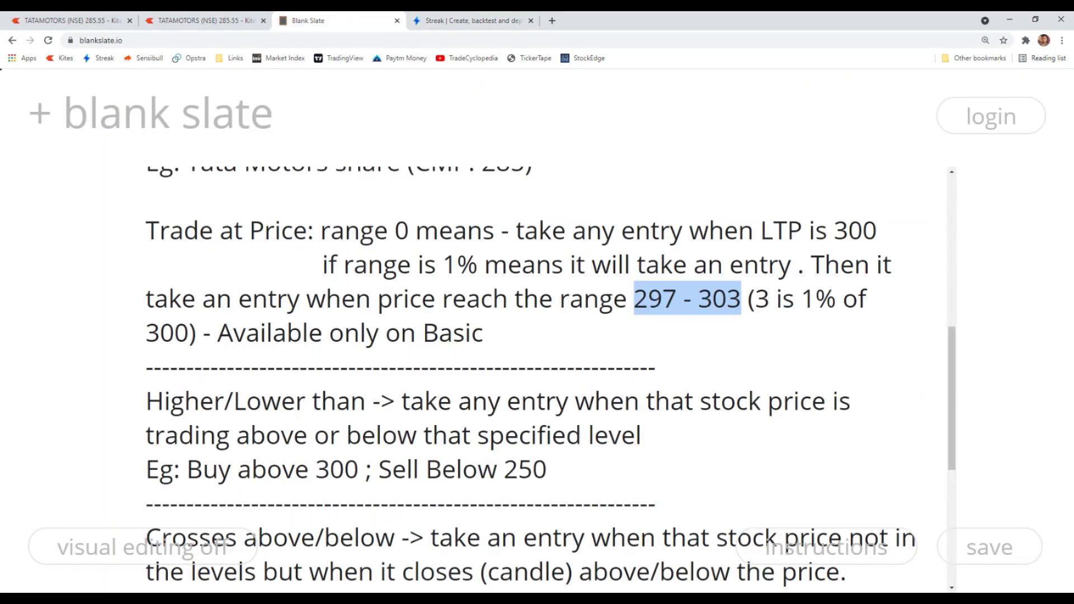
pyautogui.click(506, 339)
pyautogui.moveTo(507, 338); pyautogui.dragTo(363, 263)
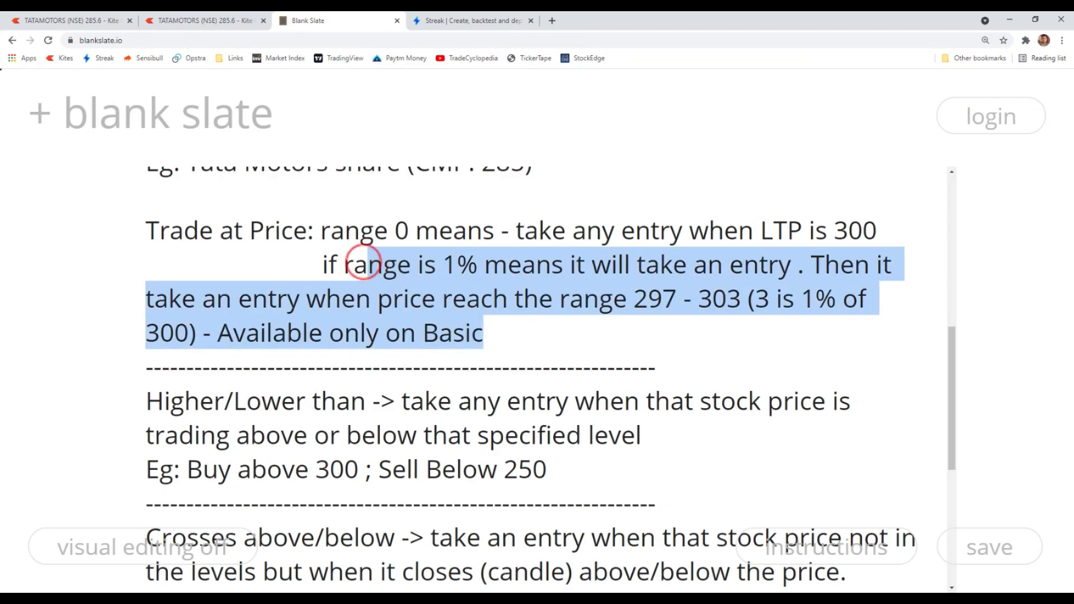
pyautogui.moveTo(146, 231); pyautogui.dragTo(592, 326)
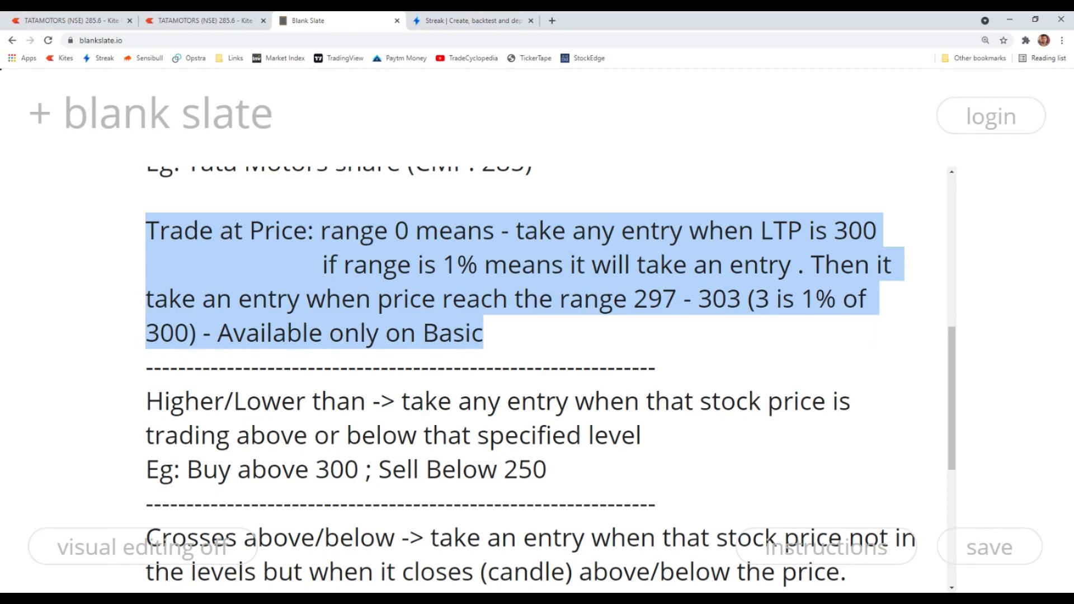
pyautogui.scroll(-1, 83, 354)
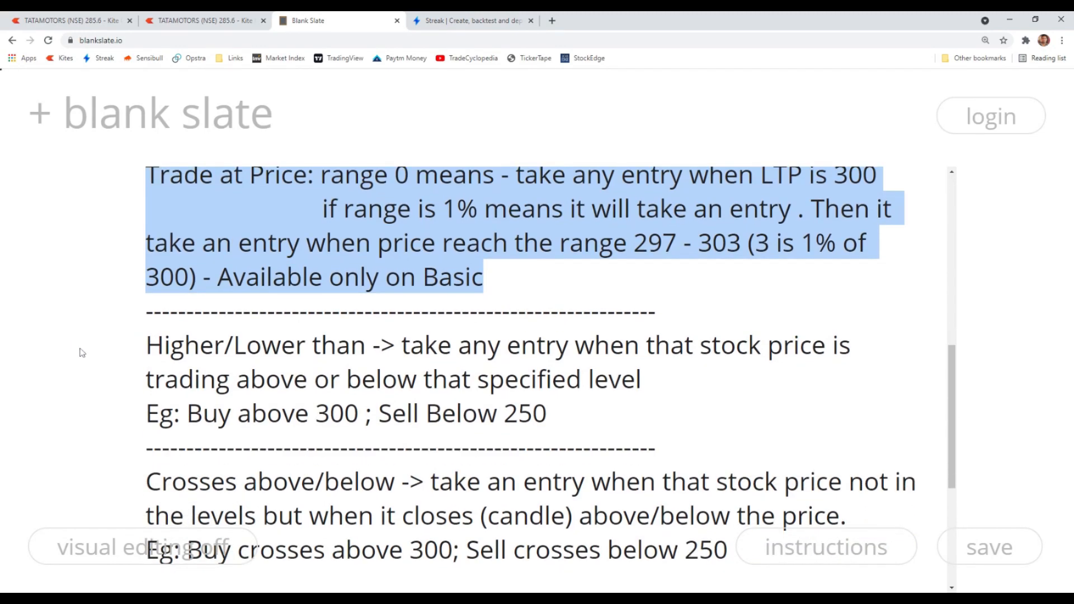
pyautogui.moveTo(147, 345); pyautogui.dragTo(532, 380)
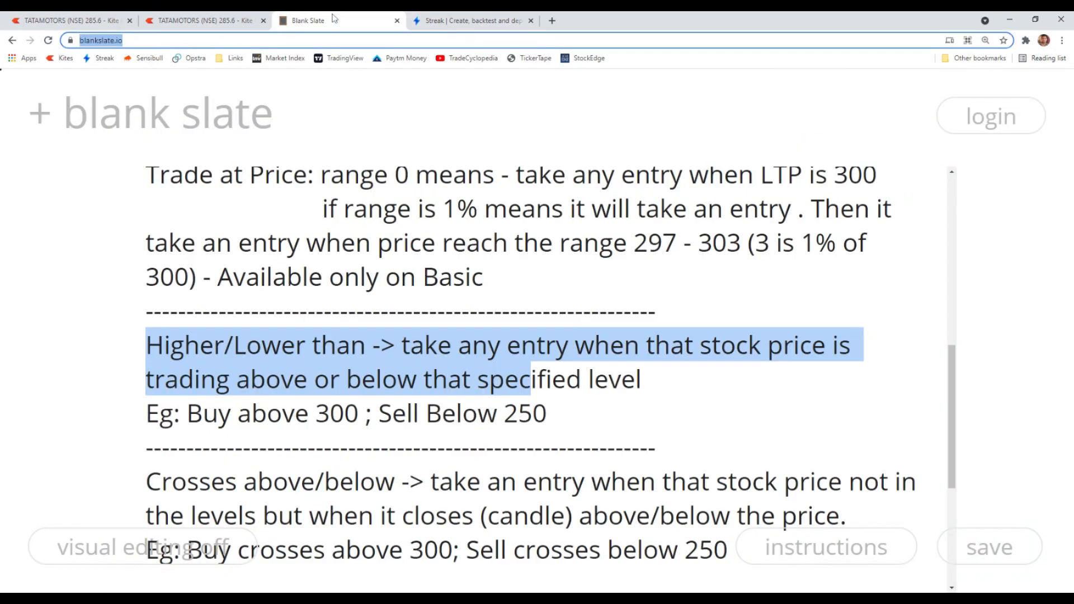
pyautogui.click(309, 350)
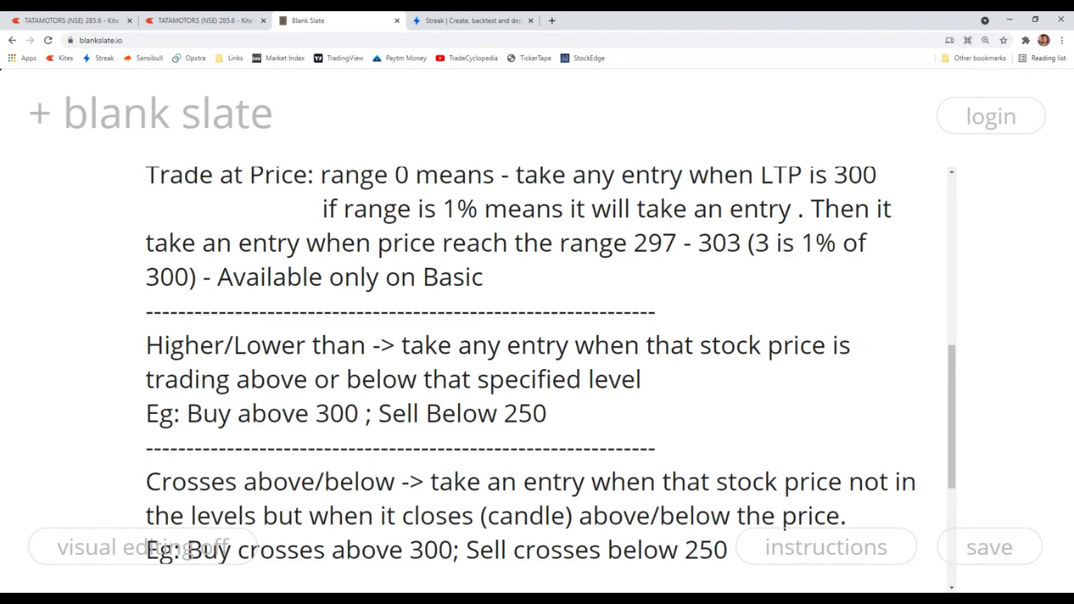
pyautogui.moveTo(315, 413); pyautogui.dragTo(344, 413)
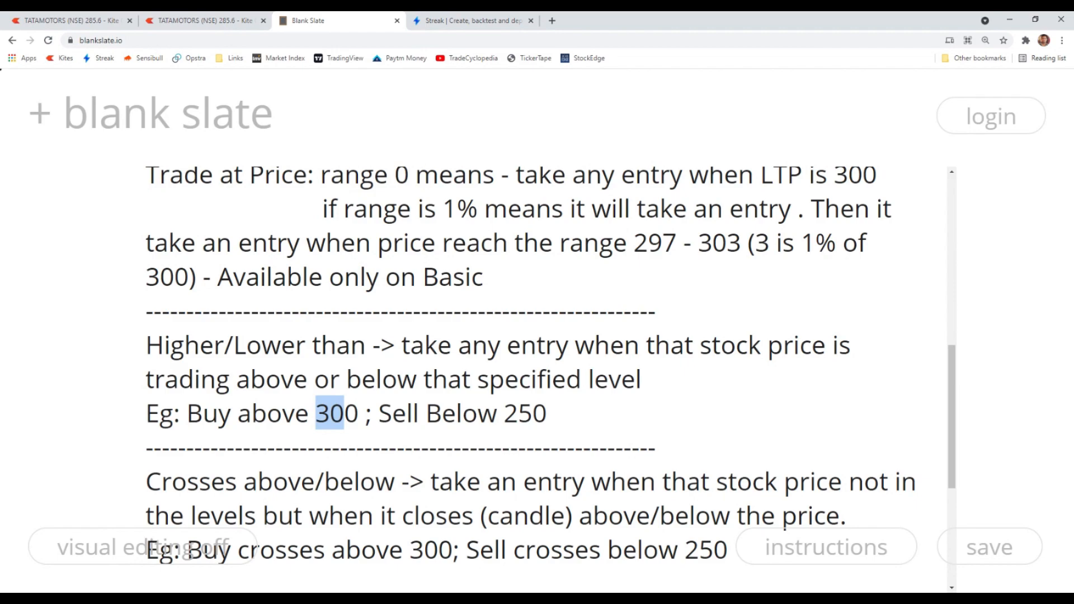
pyautogui.click(350, 415)
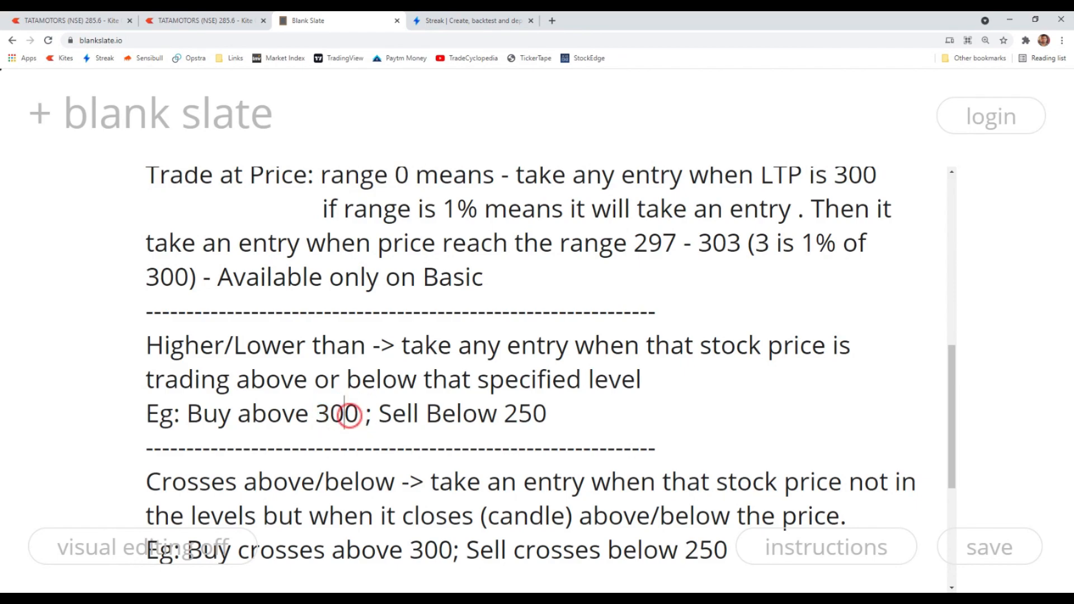
pyautogui.moveTo(392, 413); pyautogui.dragTo(616, 419)
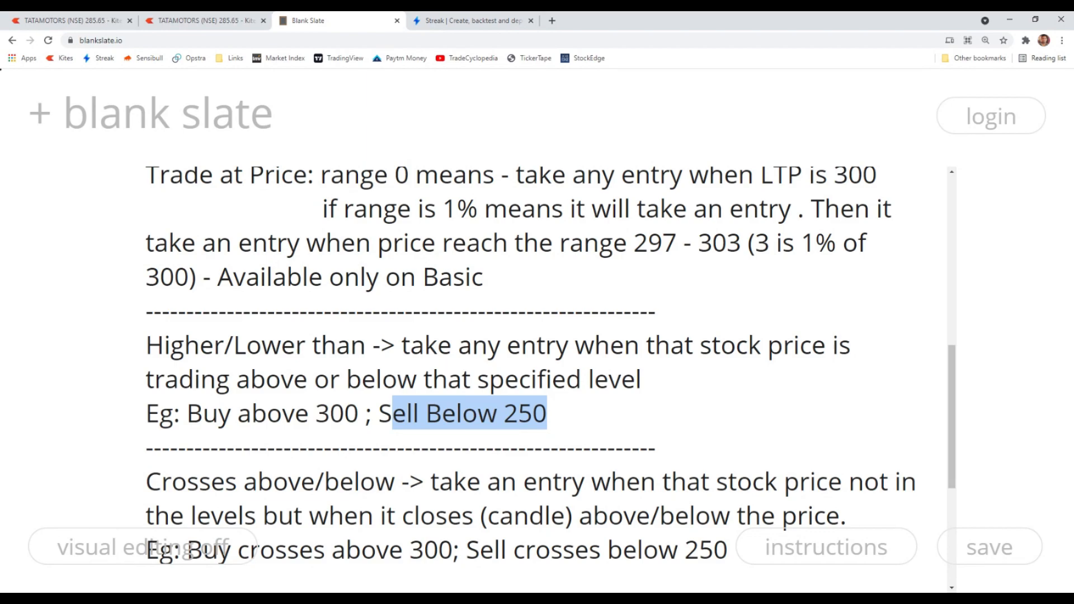
pyautogui.click(535, 414)
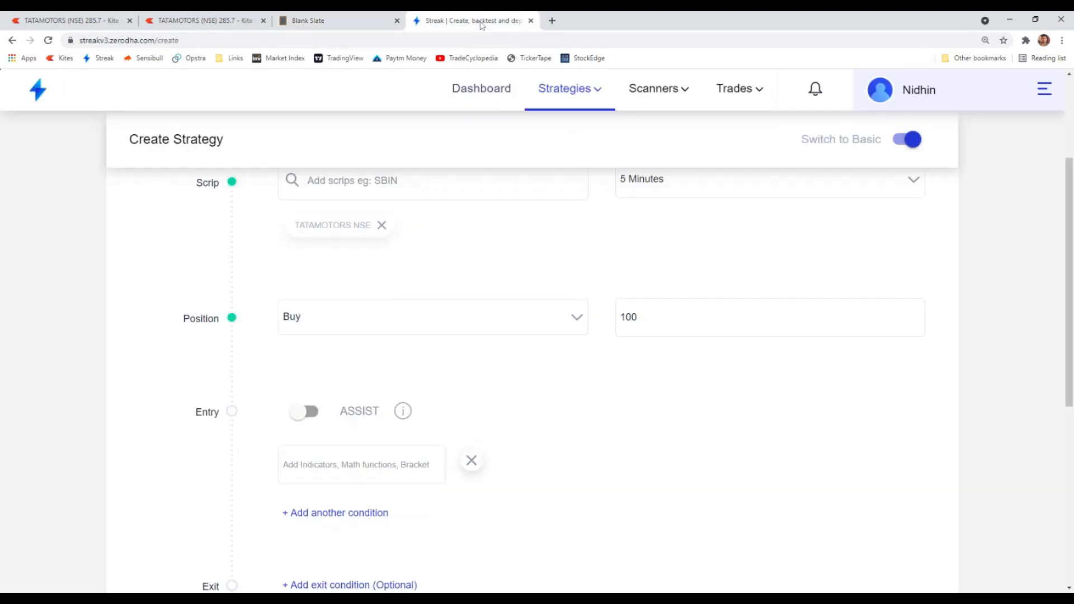
# - In advanced mode, add a Close indicator with offset 0 as the first entry condition
pyautogui.click(479, 22)
pyautogui.scroll(2, 460, 367)
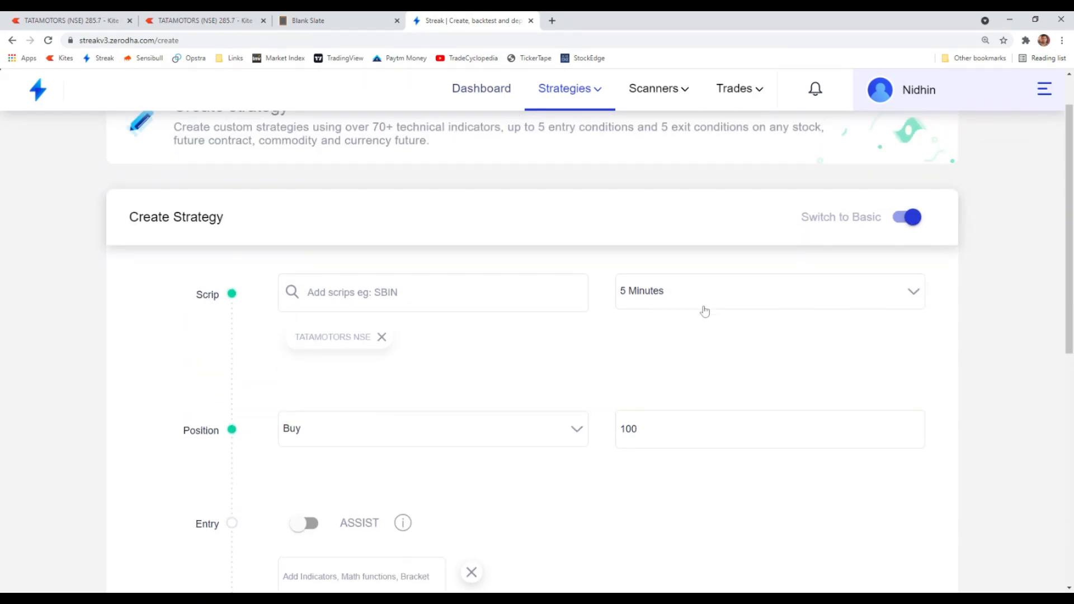
pyautogui.scroll(-2, 683, 314)
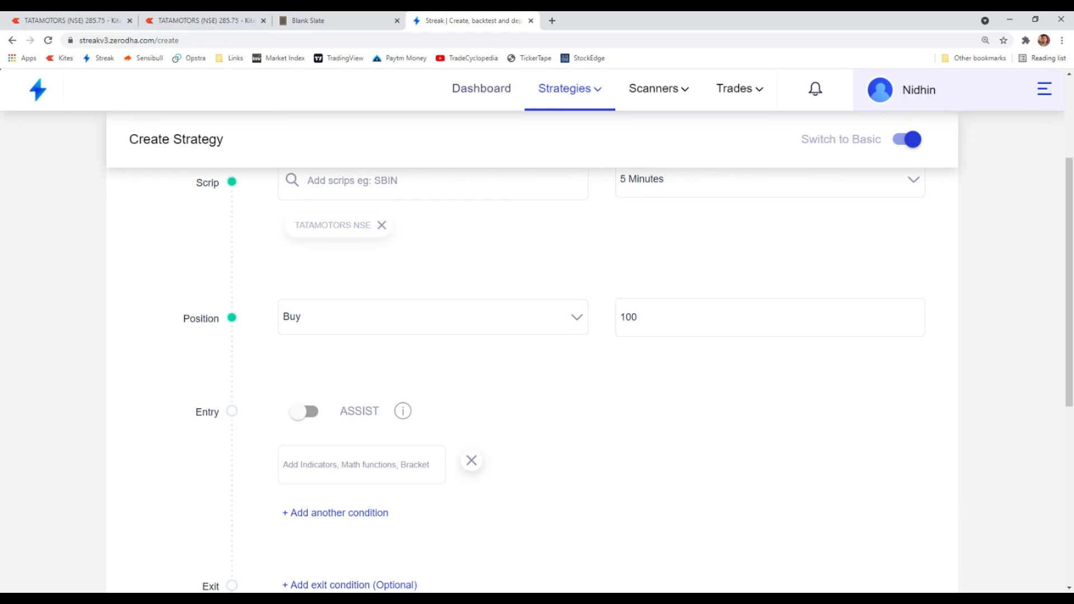
pyautogui.scroll(1, 420, 384)
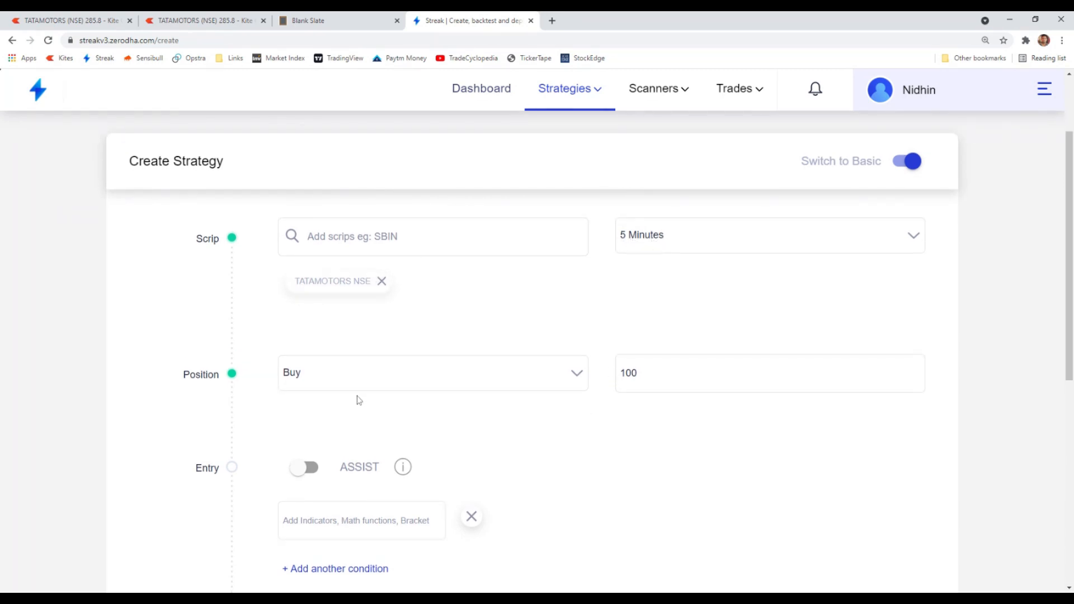
pyautogui.scroll(-1, 512, 437)
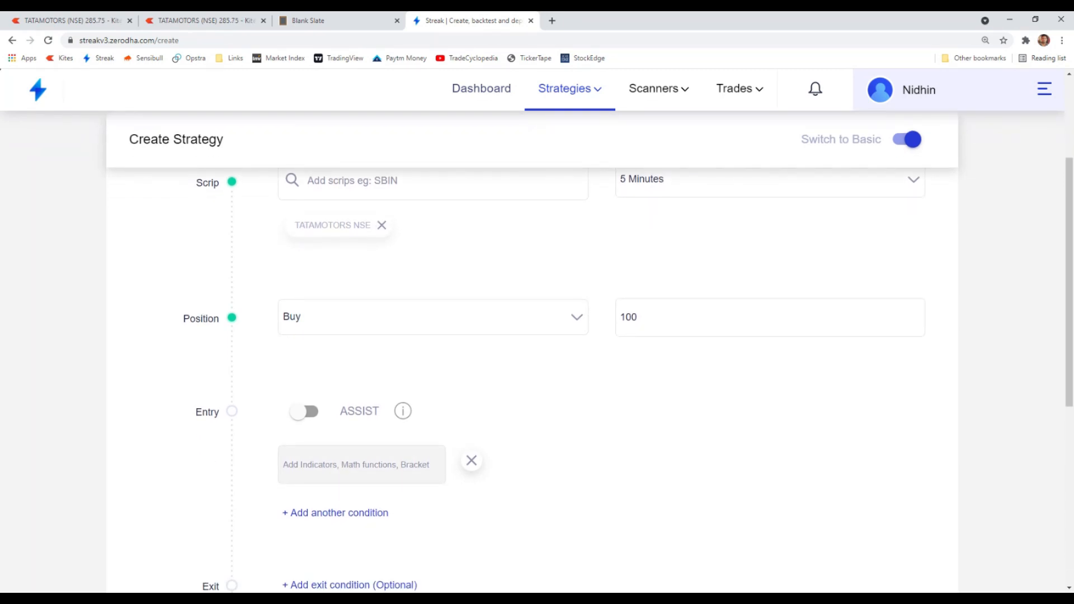
pyautogui.click(350, 465)
pyautogui.write('clo')
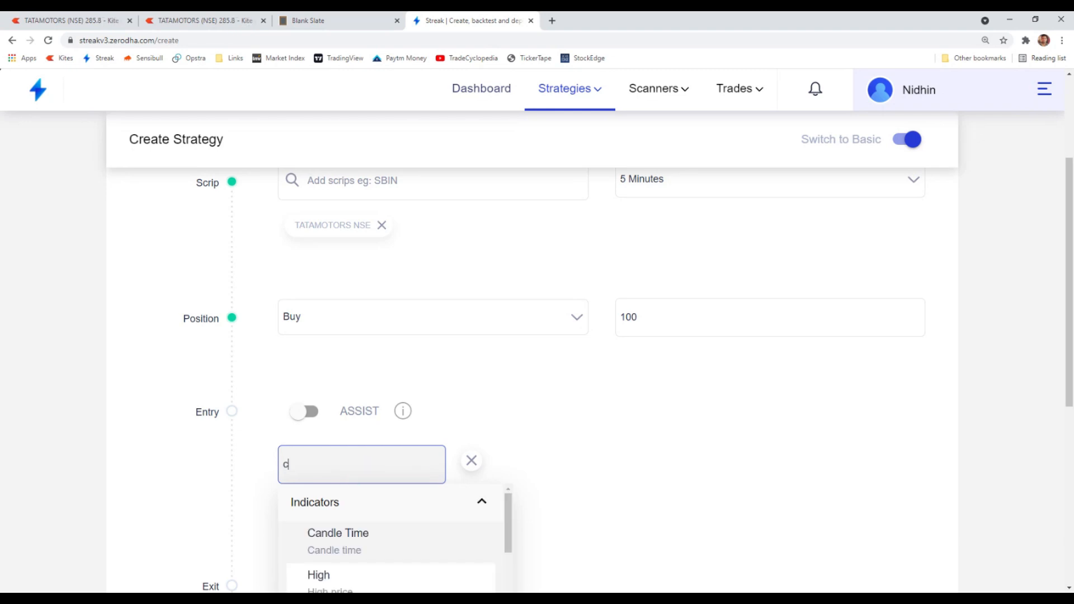
pyautogui.scroll(-1, 358, 489)
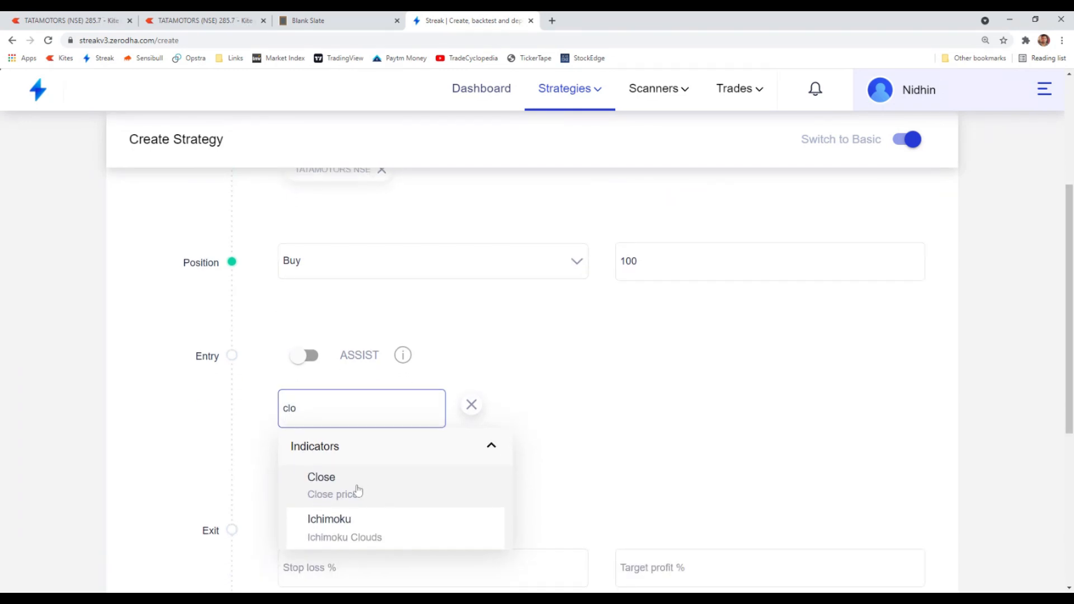
pyautogui.click(357, 488)
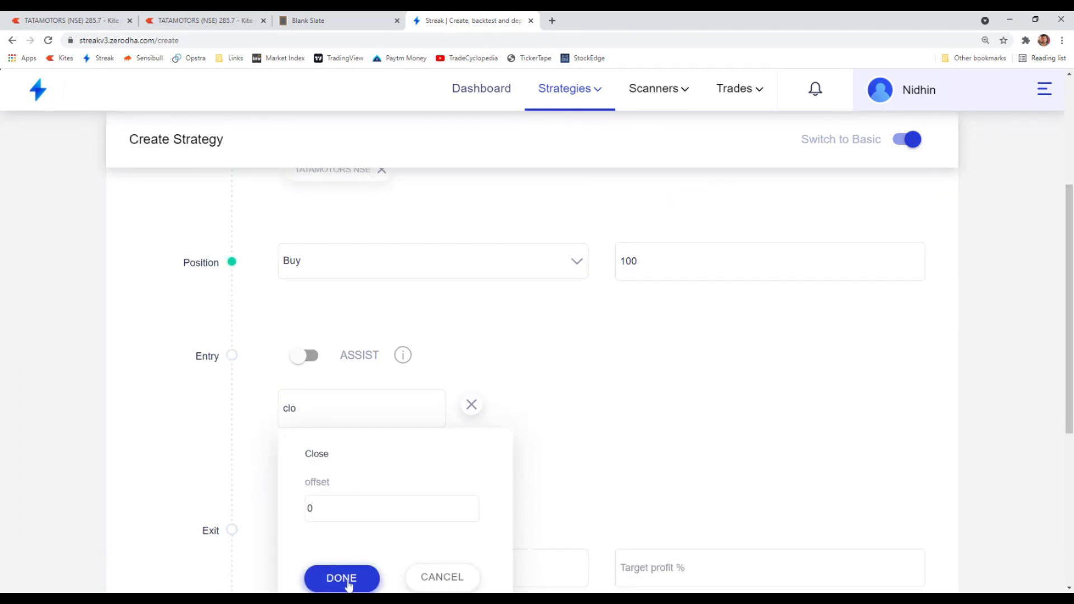
pyautogui.doubleClick(309, 506)
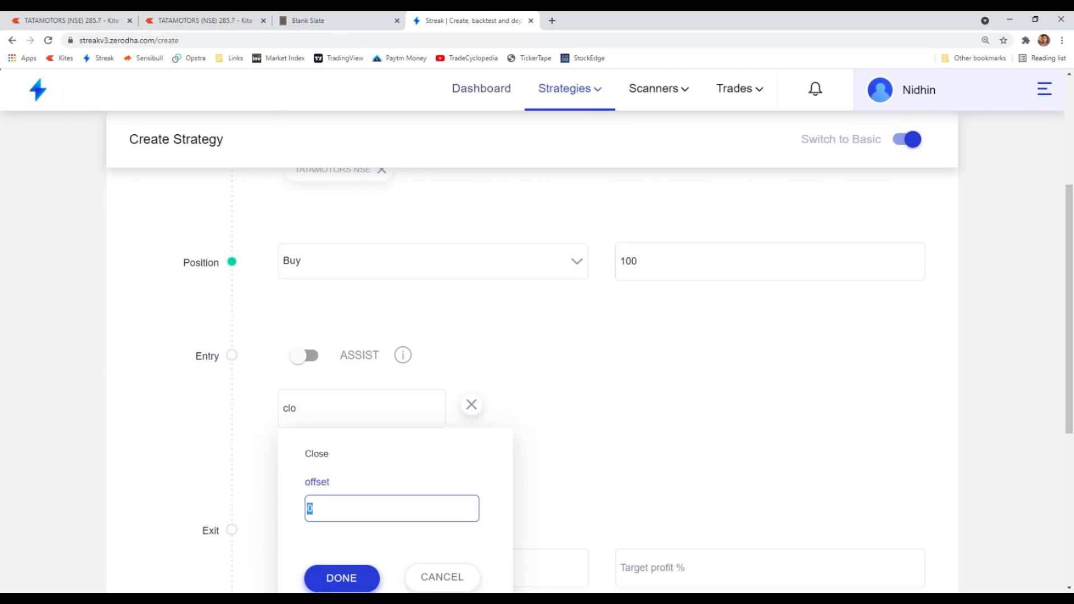
pyautogui.write('-')
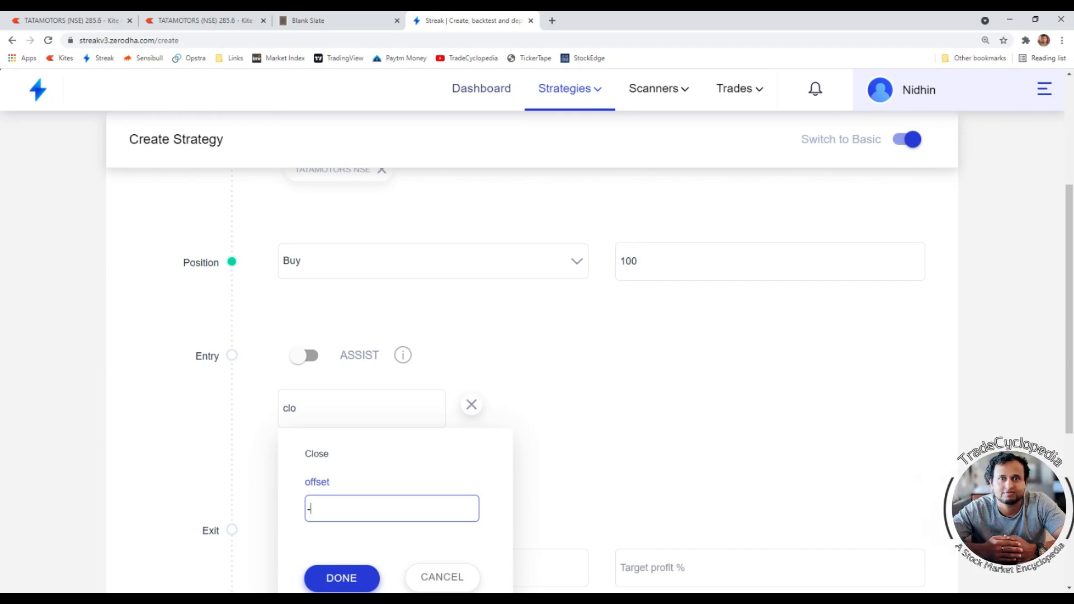
pyautogui.write('0')
pyautogui.click(330, 580)
pyautogui.moveTo(310, 424)
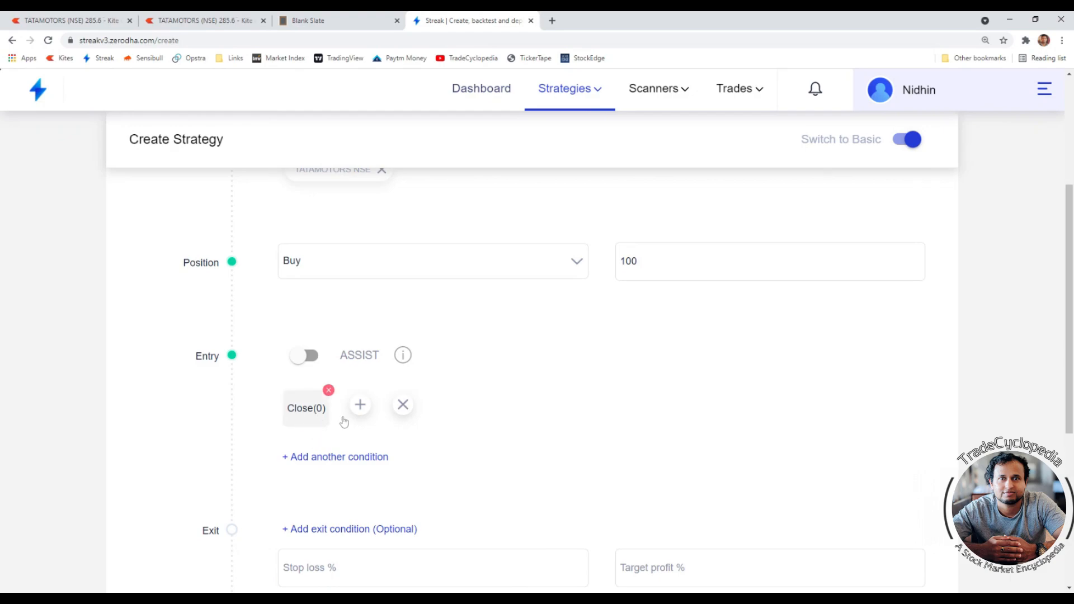
# - Examine the TATAMOTORS 5-minute candlestick chart in Kite, zooming into recent candles
pyautogui.scroll(3, 307, 428)
pyautogui.scroll(-1, 559, 367)
pyautogui.scroll(-2, 319, 474)
pyautogui.scroll(2, 643, 275)
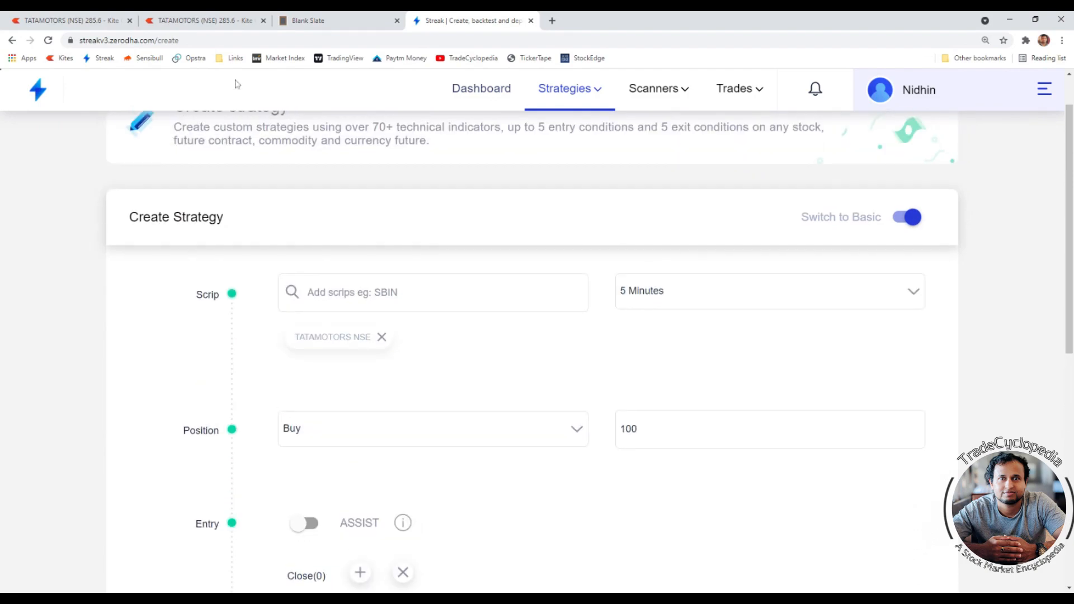
pyautogui.click(218, 21)
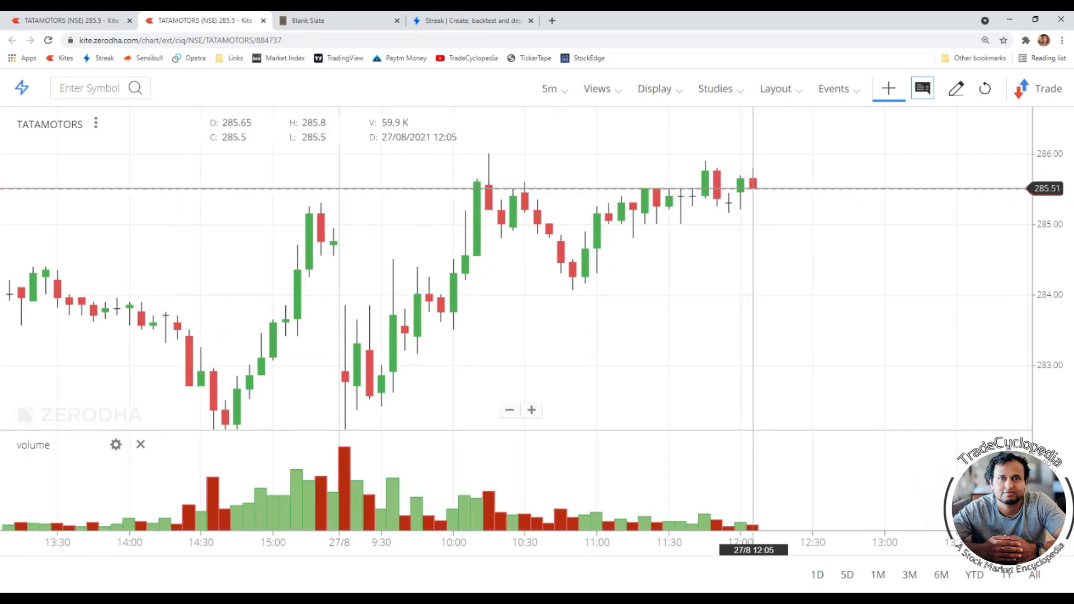
pyautogui.scroll(3, 753, 186)
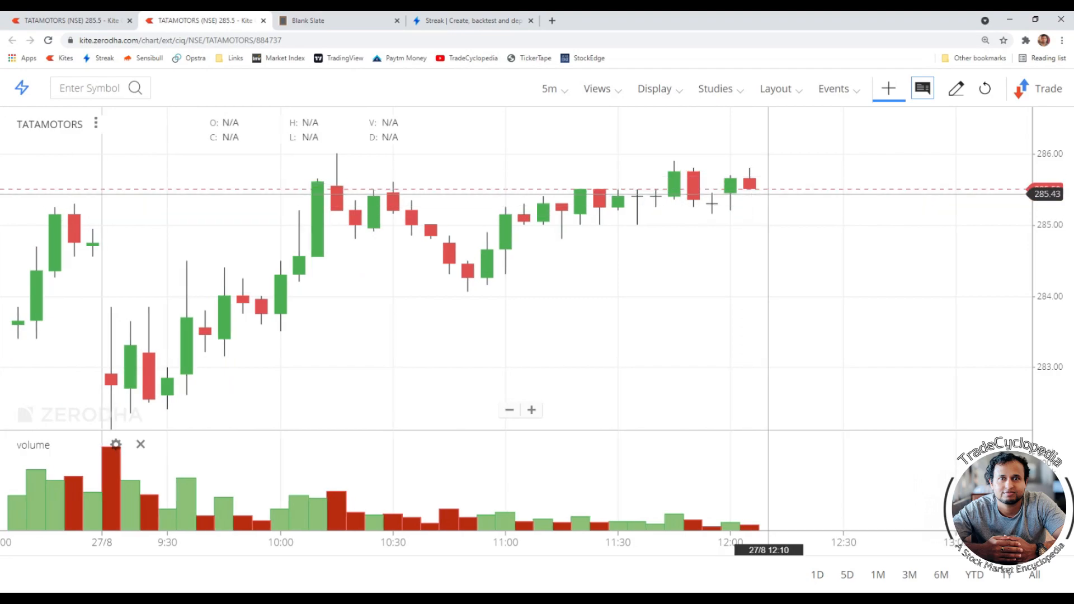
pyautogui.scroll(3, 750, 190)
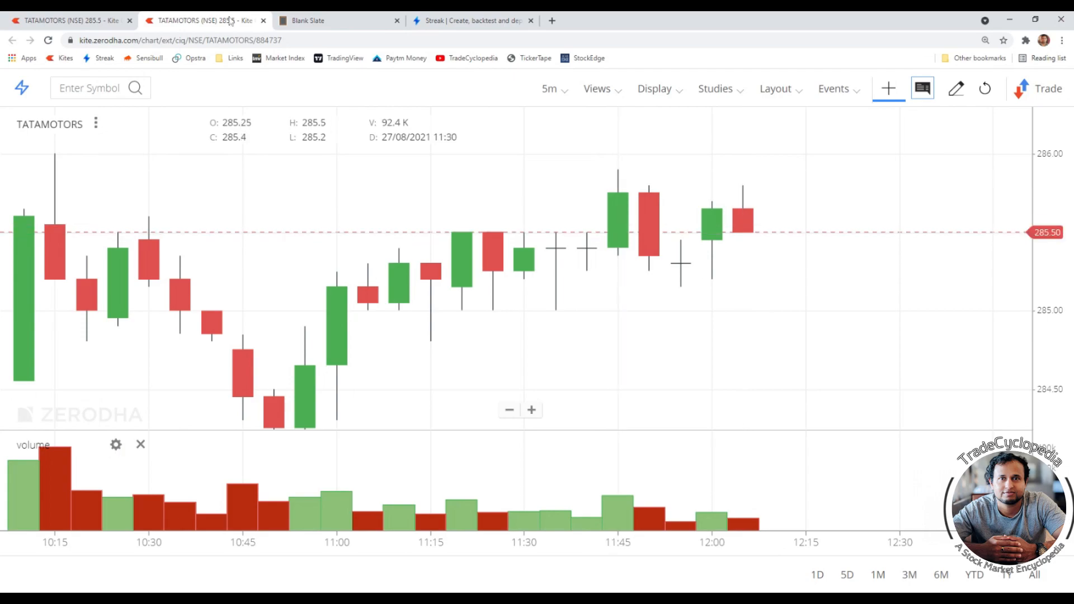
pyautogui.click(451, 19)
pyautogui.scroll(-1, 407, 456)
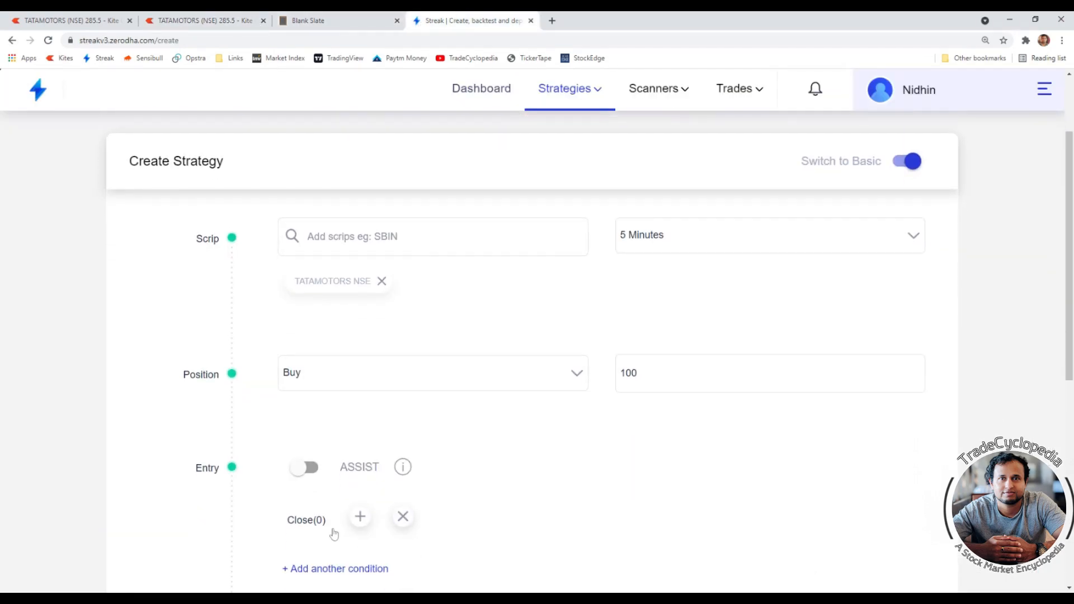
# - Add the comparator "higher than equal to" after Close(0) in the entry condition
pyautogui.click(359, 516)
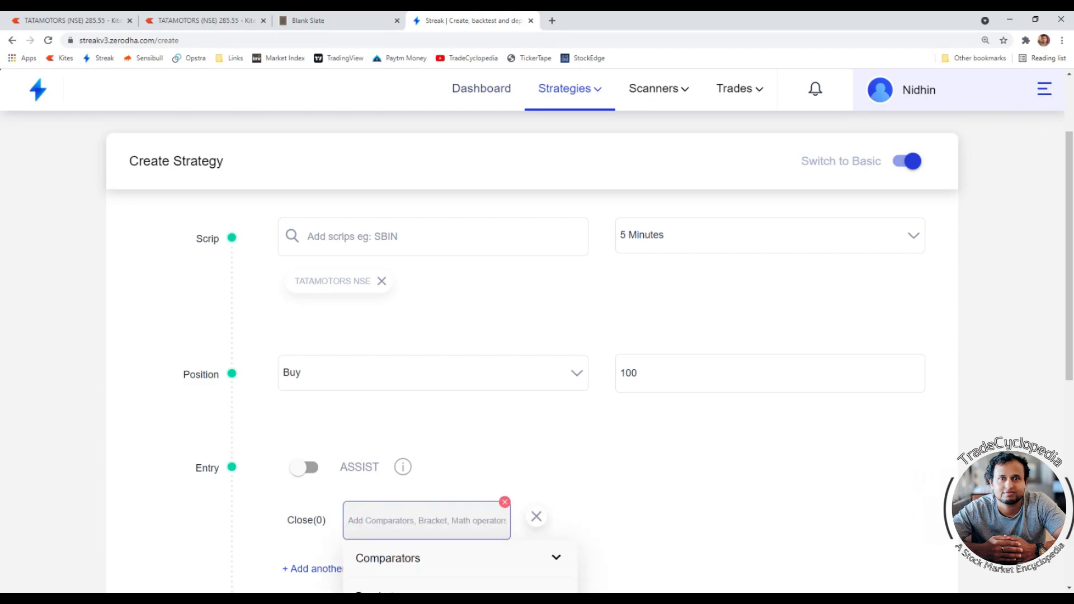
pyautogui.write('c')
pyautogui.press('BackSpace')
pyautogui.write('hi')
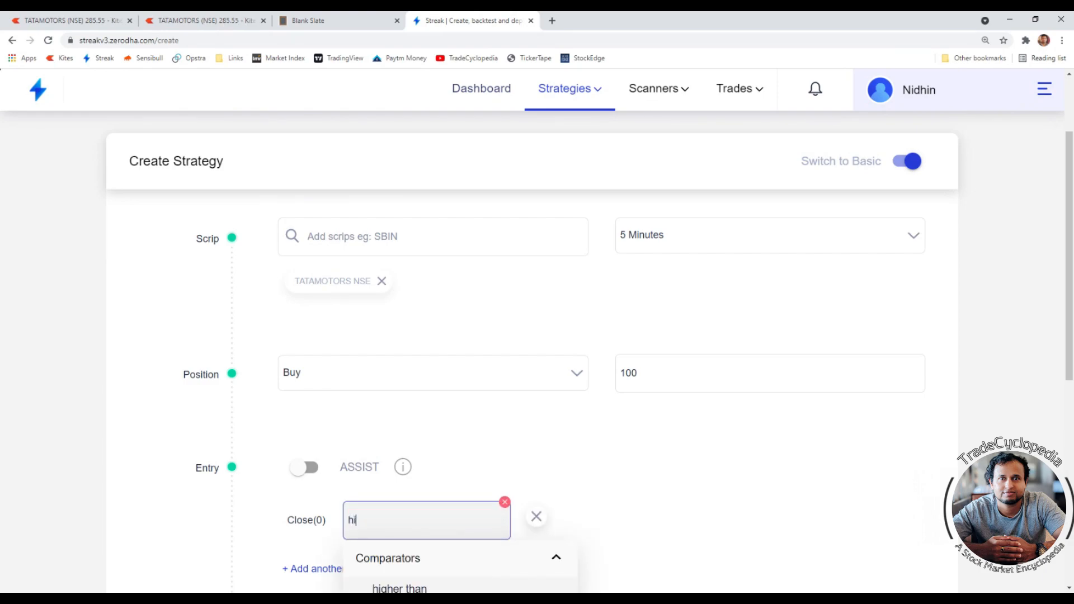
pyautogui.scroll(-2, 386, 481)
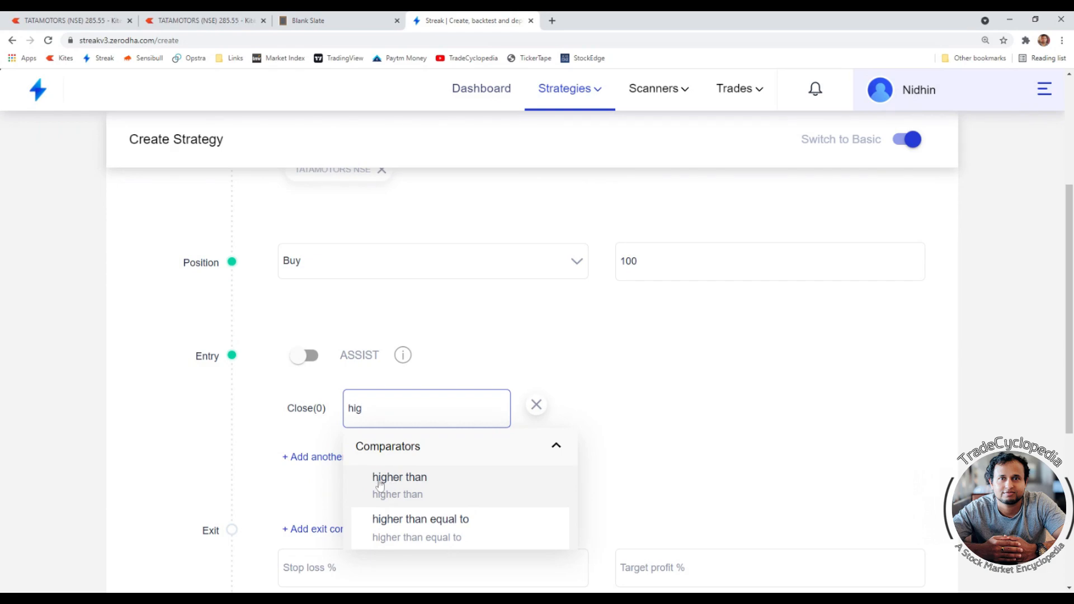
pyautogui.click(407, 532)
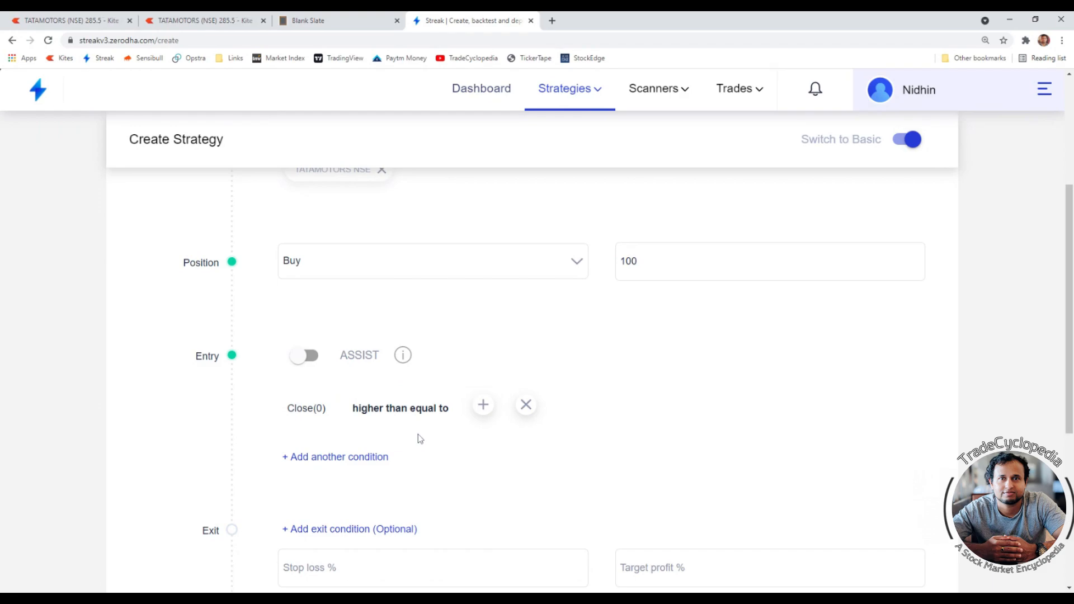
pyautogui.click(482, 413)
pyautogui.write('nu')
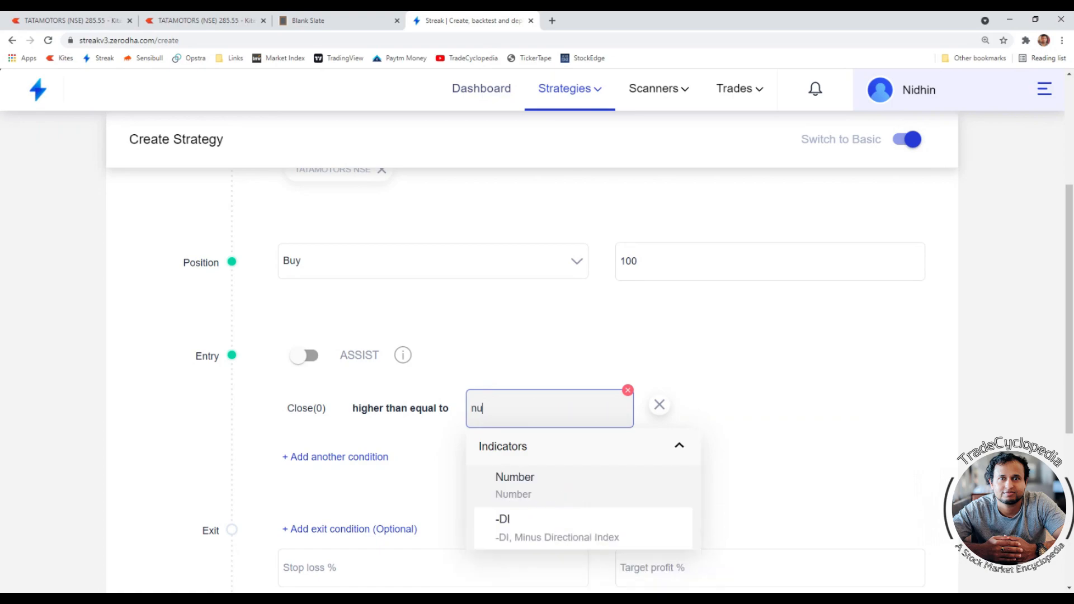
pyautogui.write('m')
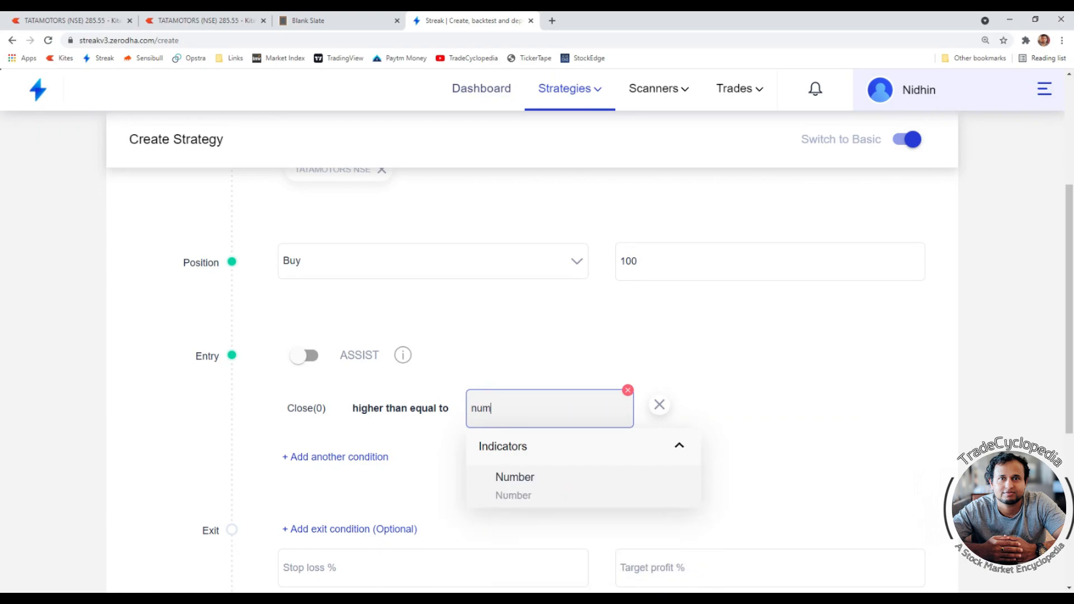
pyautogui.click(514, 496)
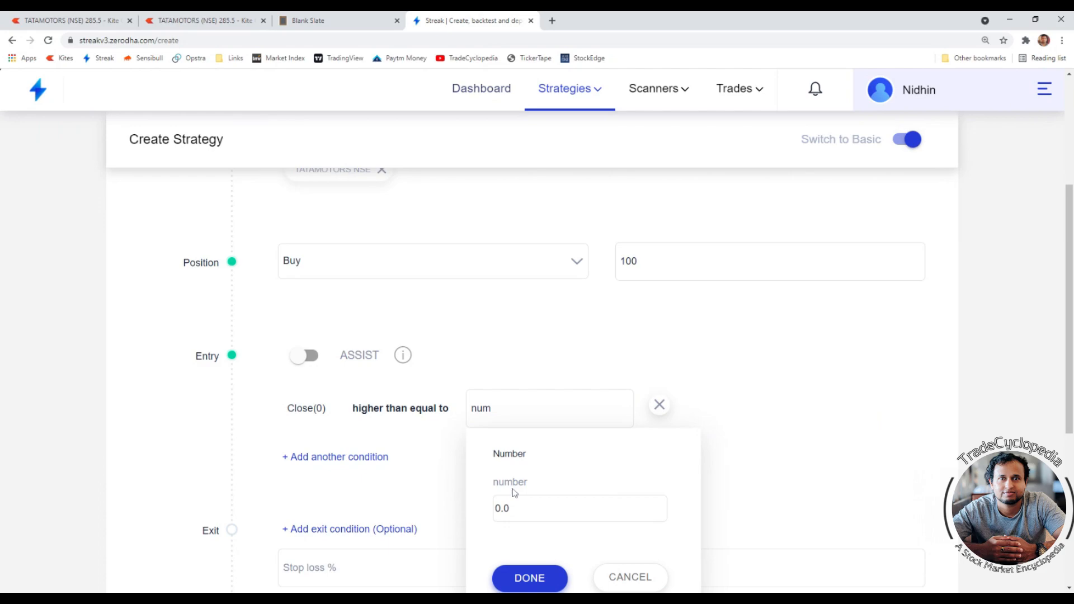
pyautogui.moveTo(514, 510); pyautogui.dragTo(495, 512)
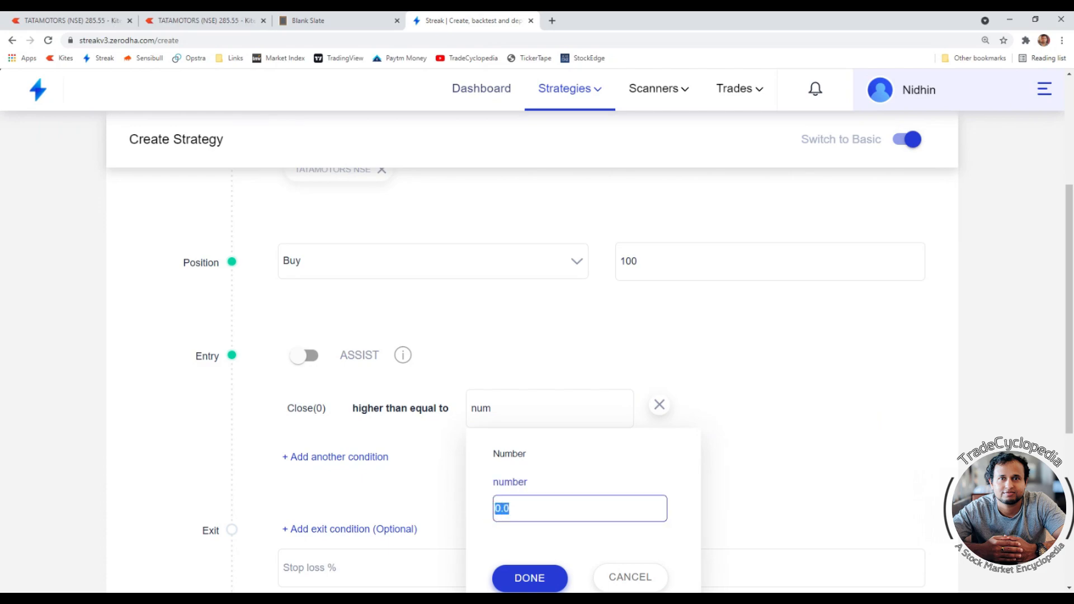
pyautogui.write('300')
pyautogui.click(630, 576)
pyautogui.moveTo(510, 411); pyautogui.dragTo(465, 414)
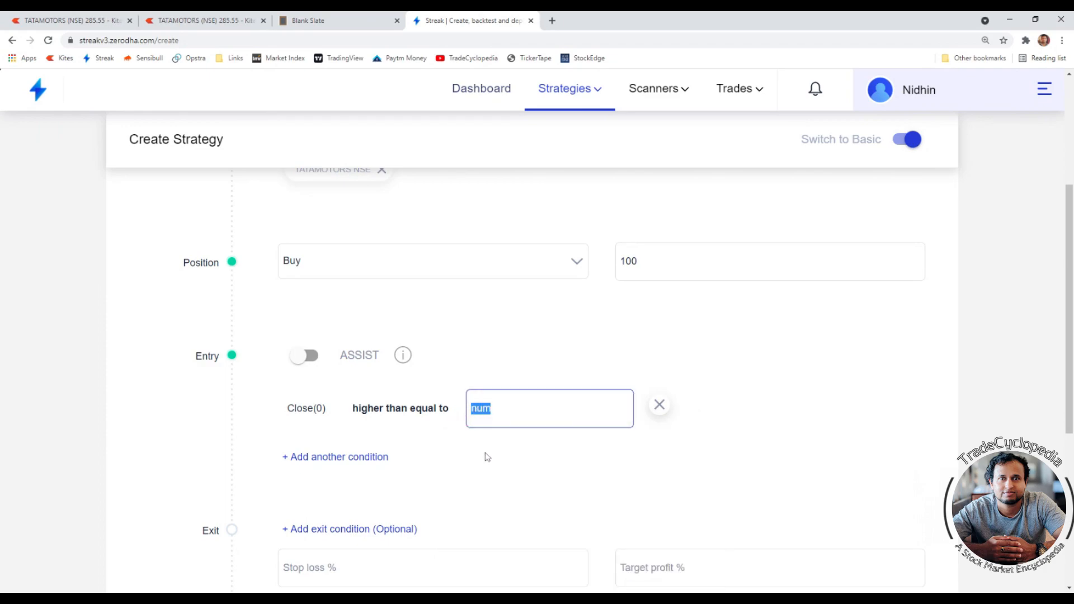
pyautogui.write('3000')
pyautogui.moveTo(492, 410); pyautogui.dragTo(452, 416)
pyautogui.write('num')
pyautogui.click(628, 392)
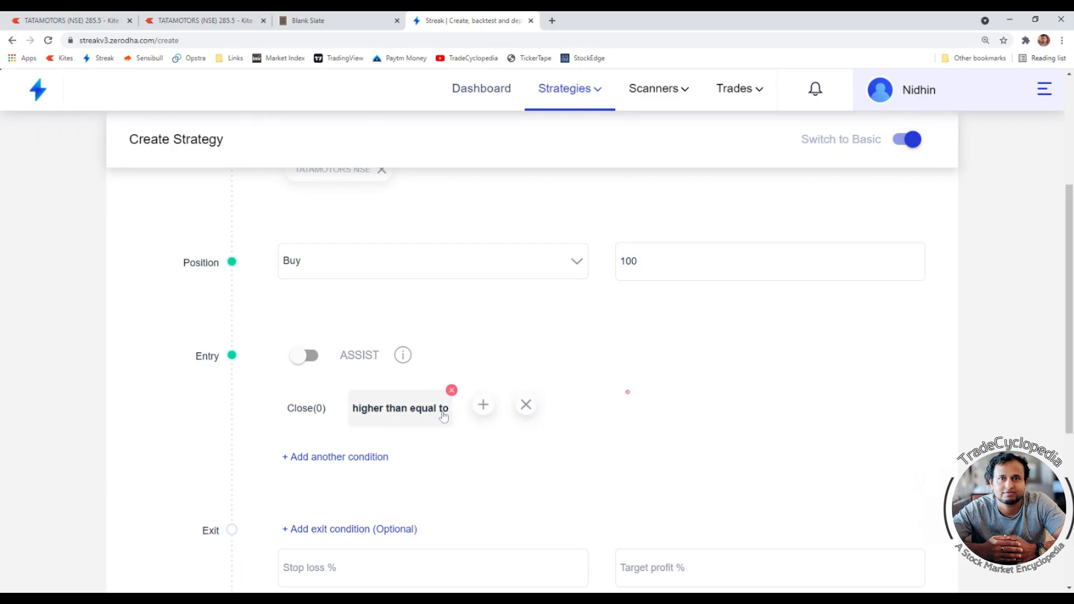
# - Compare against a Number value of 300 in the entry condition
pyautogui.click(482, 406)
pyautogui.write('num')
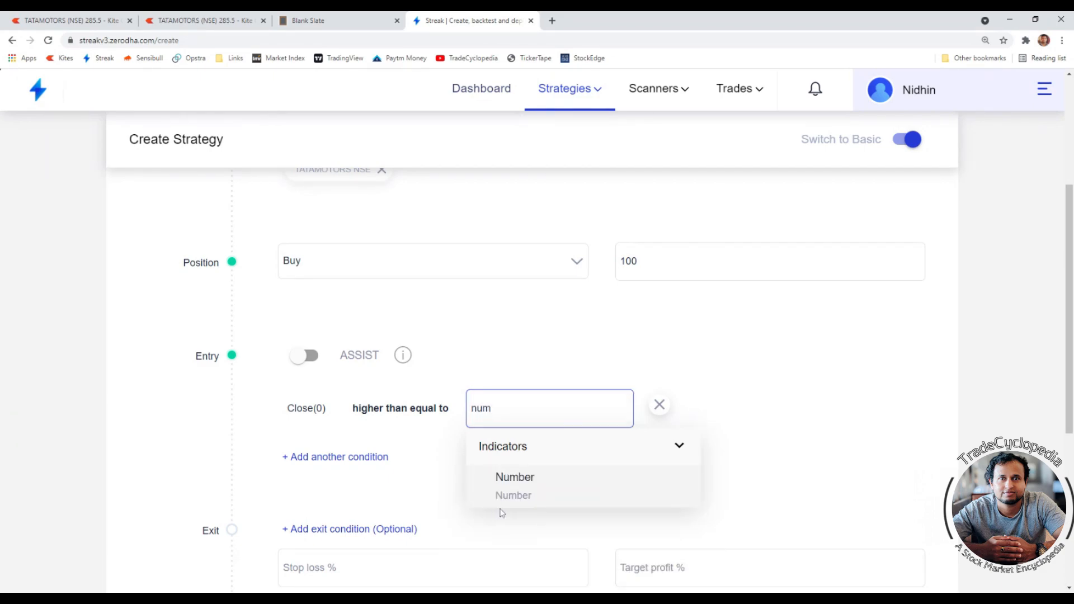
pyautogui.click(525, 491)
pyautogui.hotkey('shift', 'Left')
pyautogui.hotkey('shift', 'Left')
pyautogui.hotkey('shift', 'Left')
pyautogui.write('300')
pyautogui.click(536, 581)
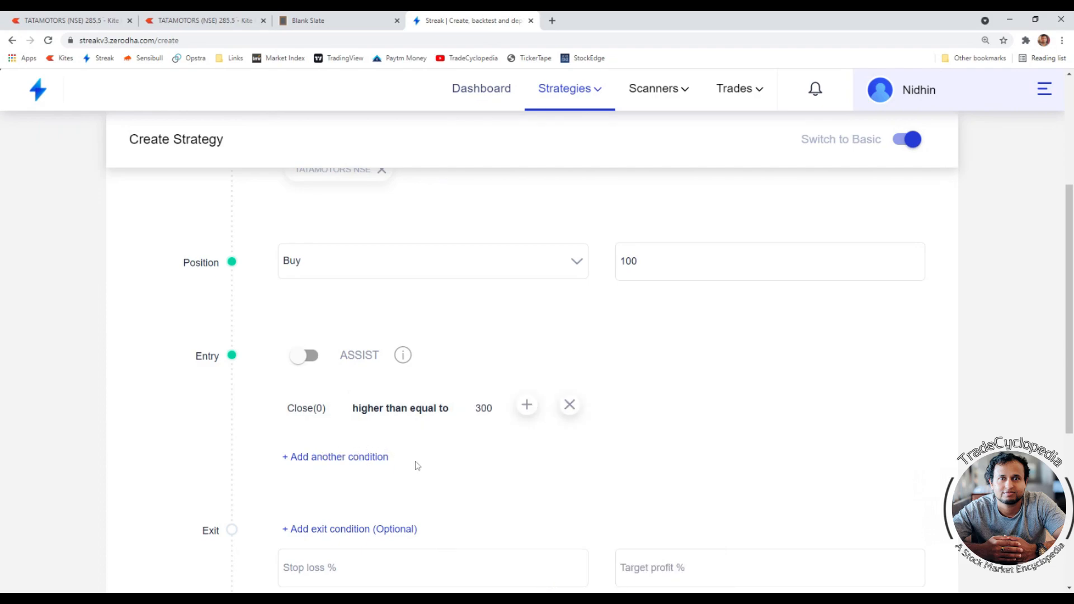
# - Examine the TATAMOTORS 5-minute chart in Kite alongside the entry condition in Streak
pyautogui.scroll(3, 688, 360)
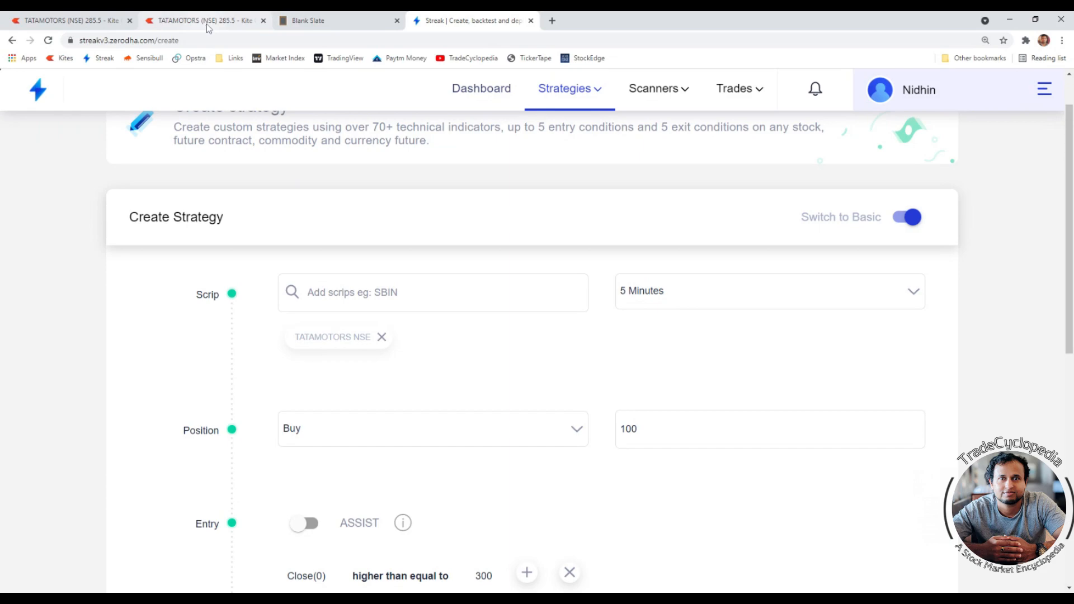
pyautogui.scroll(-2, 417, 386)
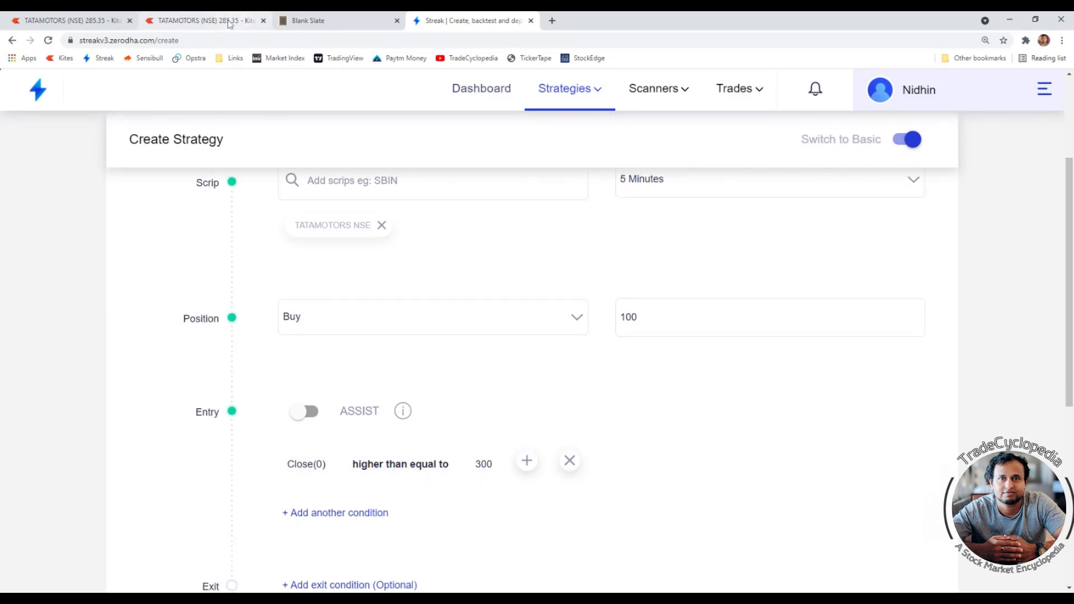
pyautogui.click(229, 22)
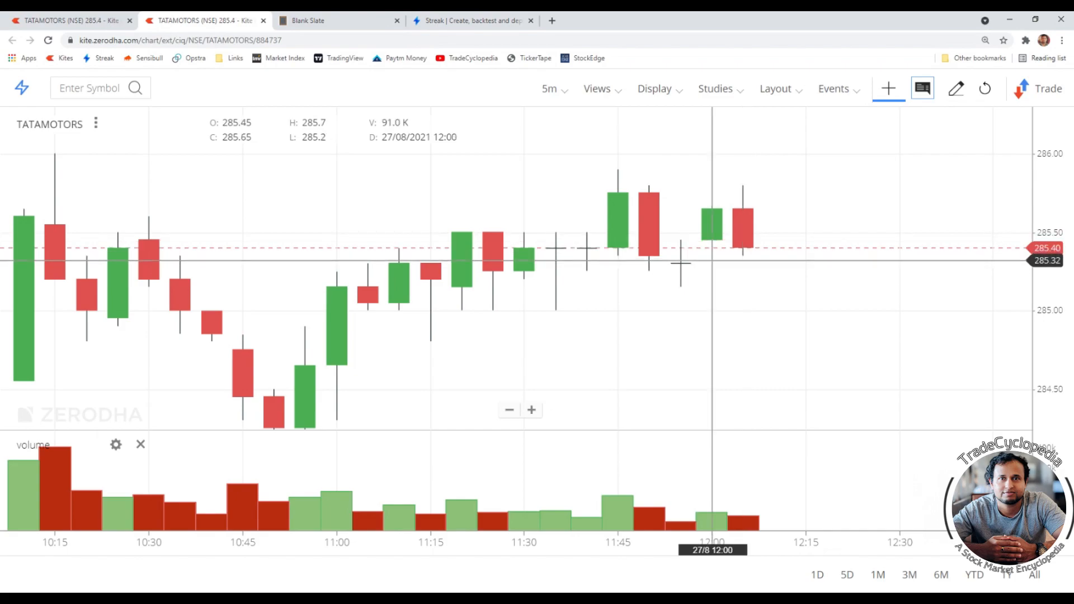
pyautogui.moveTo(688, 212); pyautogui.dragTo(678, 240)
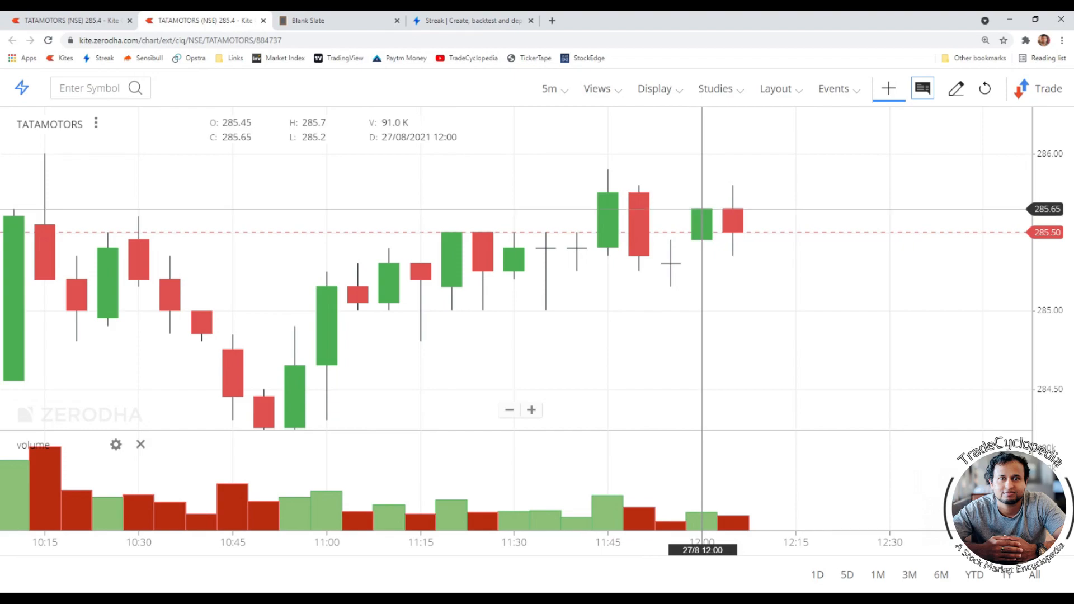
pyautogui.scroll(5, 702, 210)
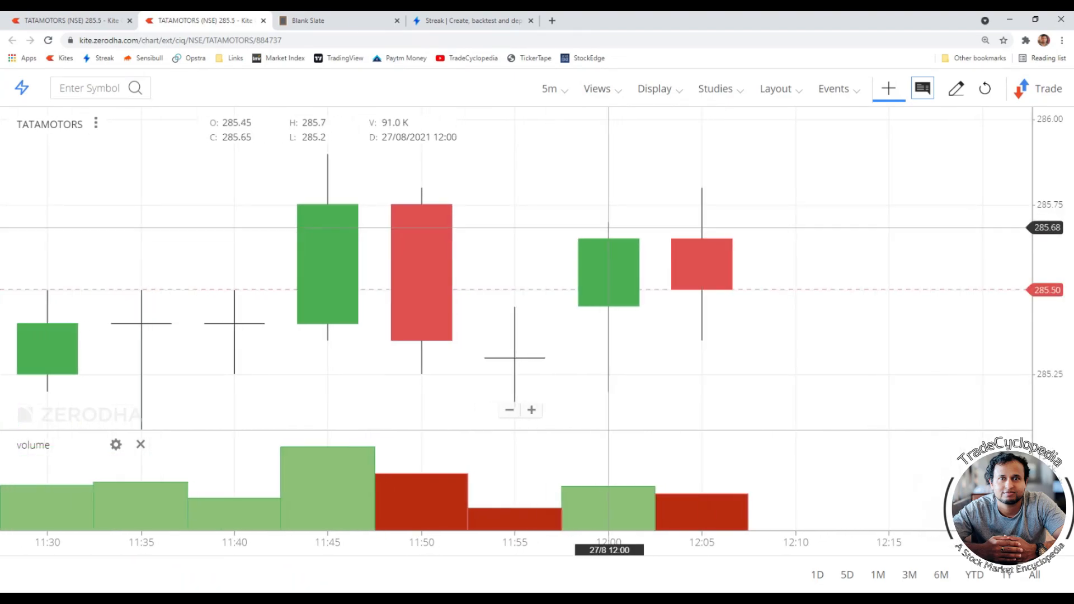
pyautogui.click(464, 20)
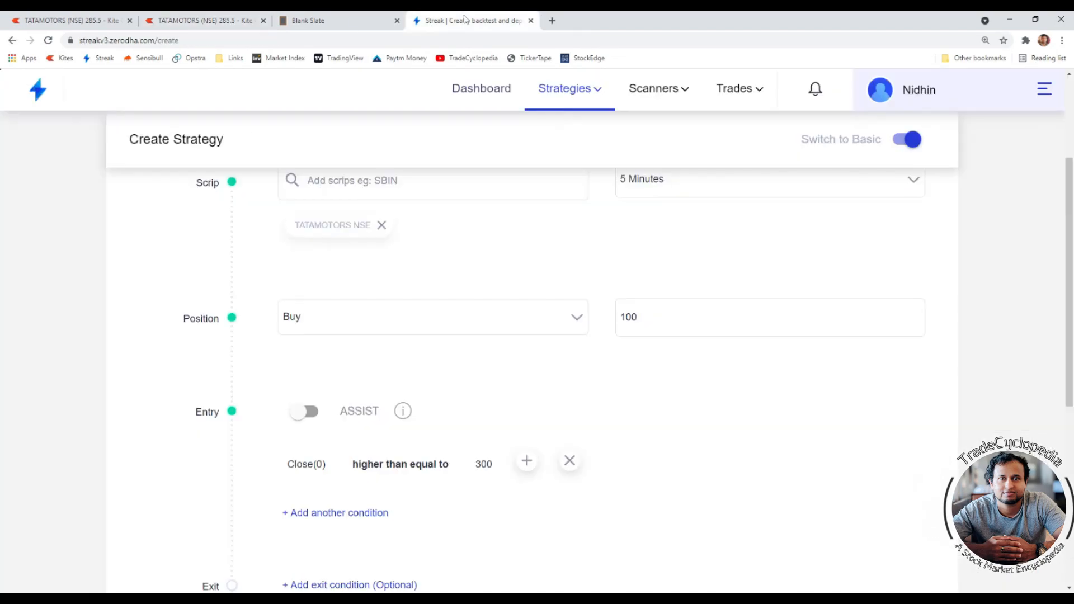
pyautogui.scroll(1, 559, 369)
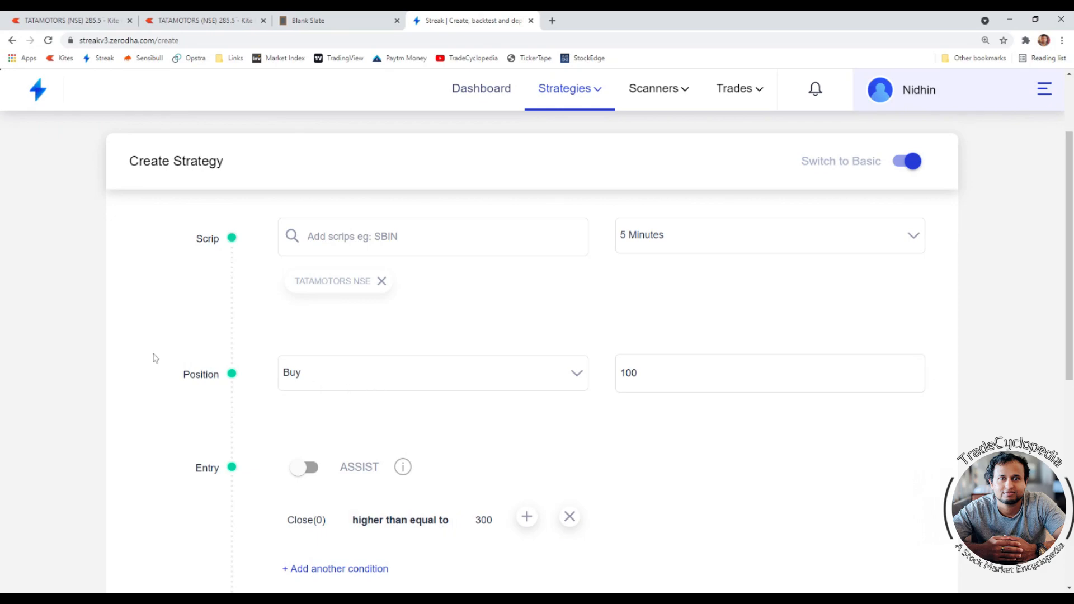
pyautogui.moveTo(155, 358); pyautogui.dragTo(240, 359)
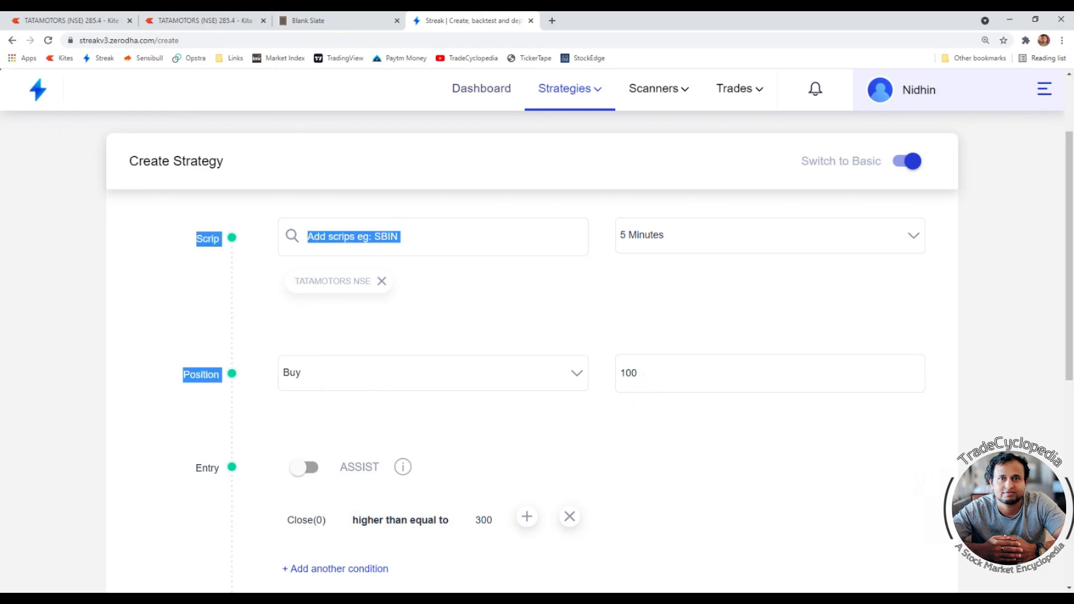
pyautogui.click(671, 438)
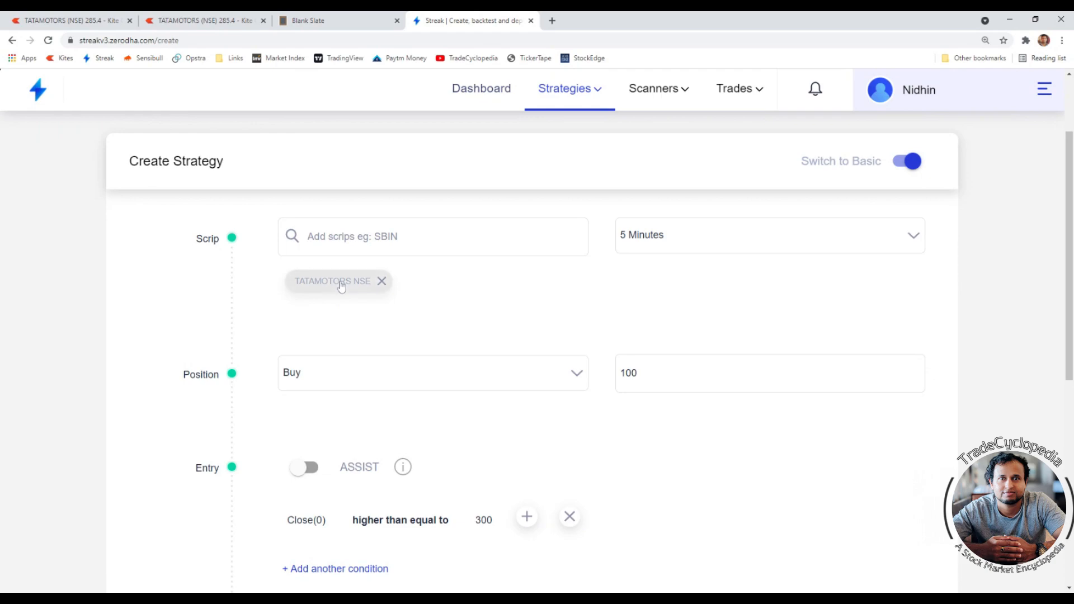
pyautogui.scroll(-1, 338, 282)
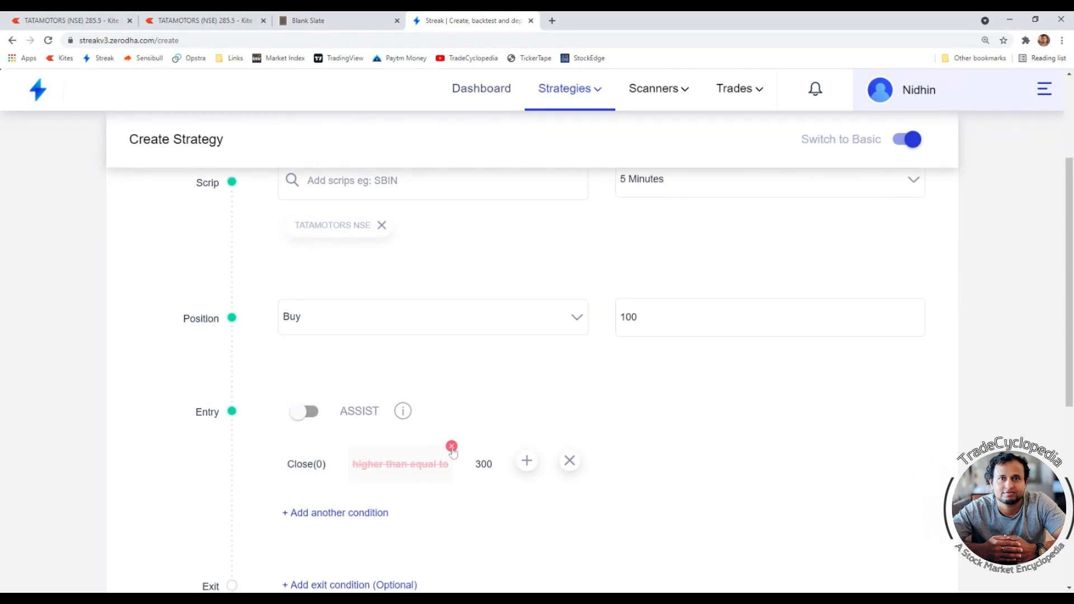
# - Change the entry condition's comparator to "higher than"
pyautogui.click(401, 464)
pyautogui.write('hig')
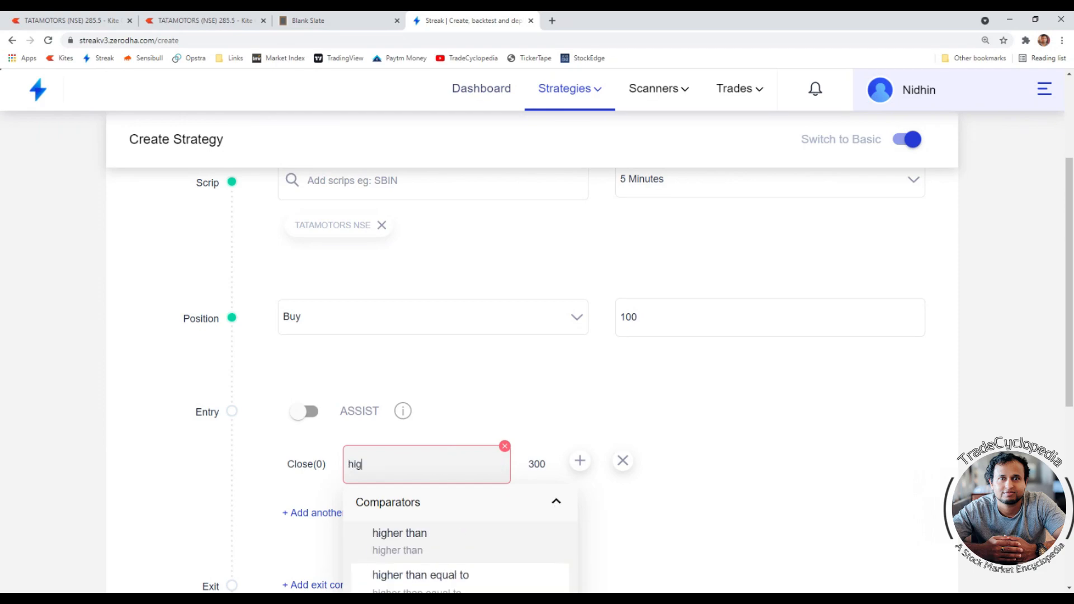
pyautogui.click(419, 541)
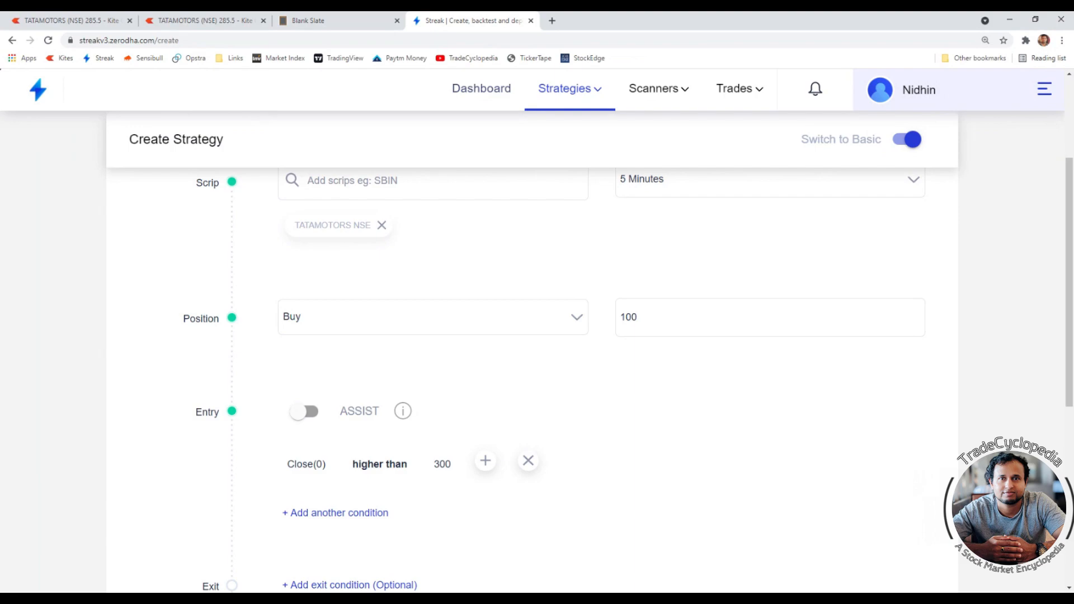
pyautogui.scroll(1, 610, 400)
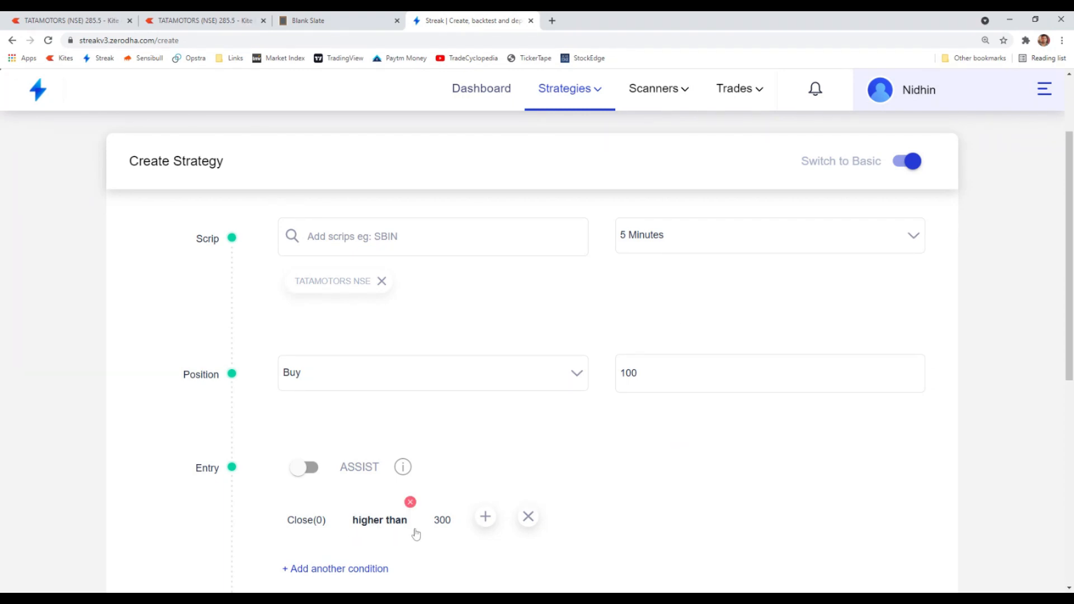
pyautogui.scroll(-1, 424, 534)
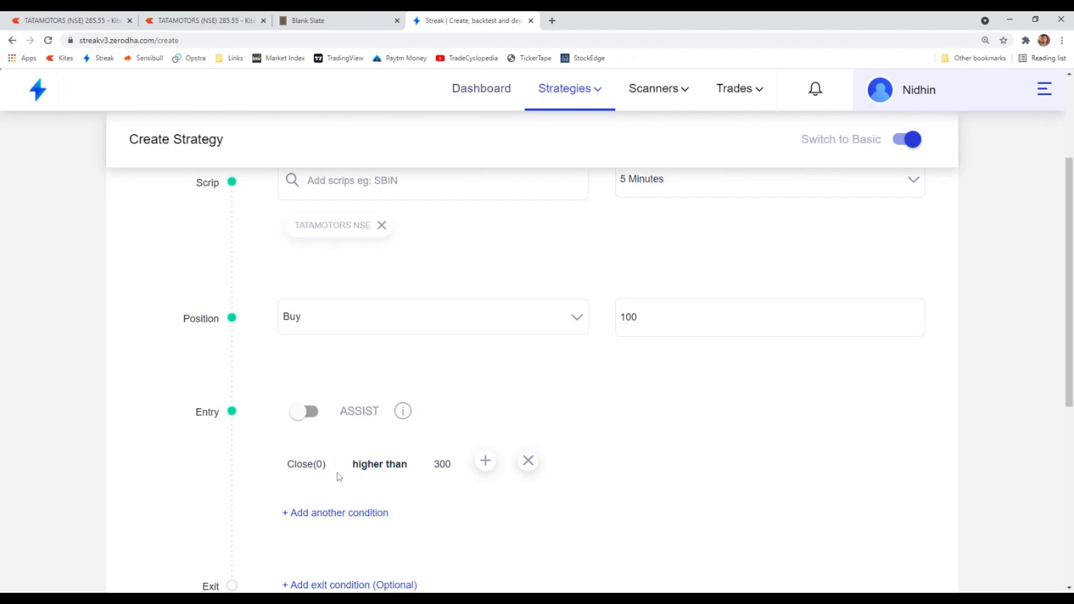
# - Replace the Close indicator in the entry condition with Low at offset 0
pyautogui.click(302, 473)
pyautogui.scroll(-3, 341, 495)
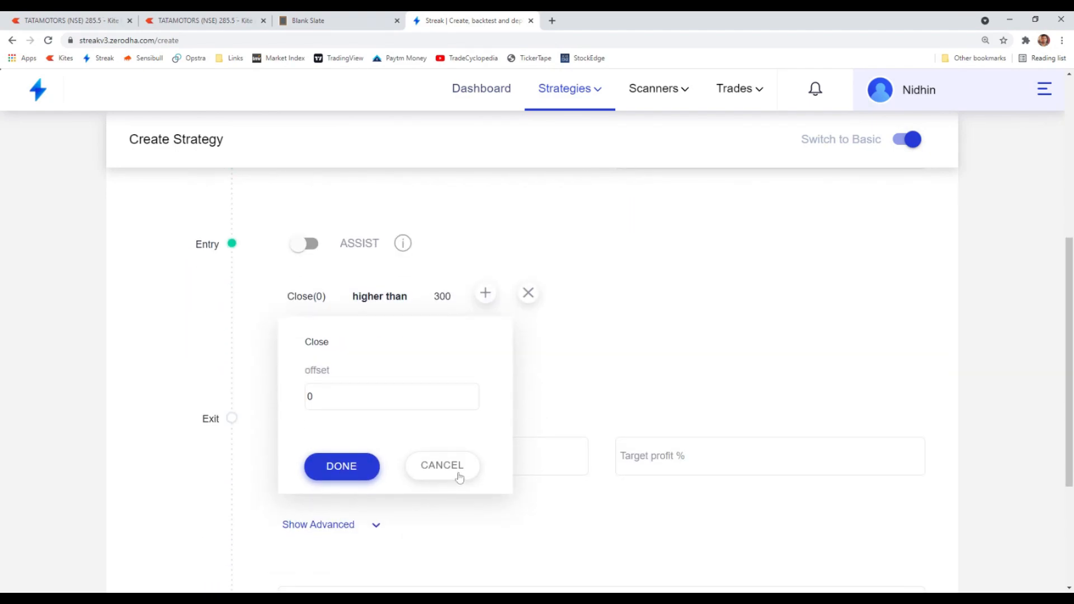
pyautogui.click(442, 465)
pyautogui.click(329, 277)
pyautogui.click(325, 299)
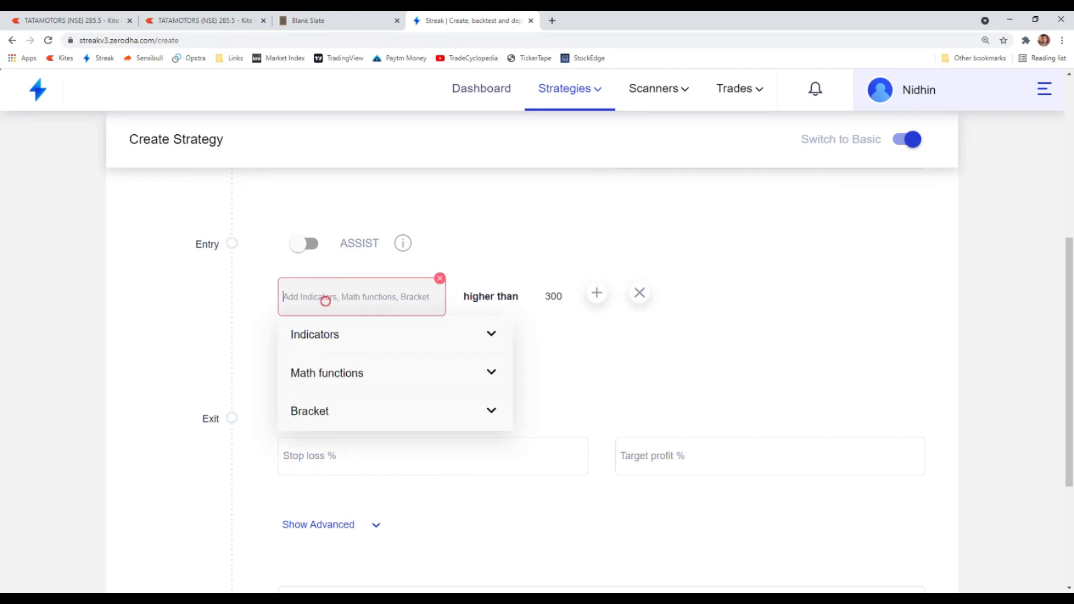
pyautogui.write('low')
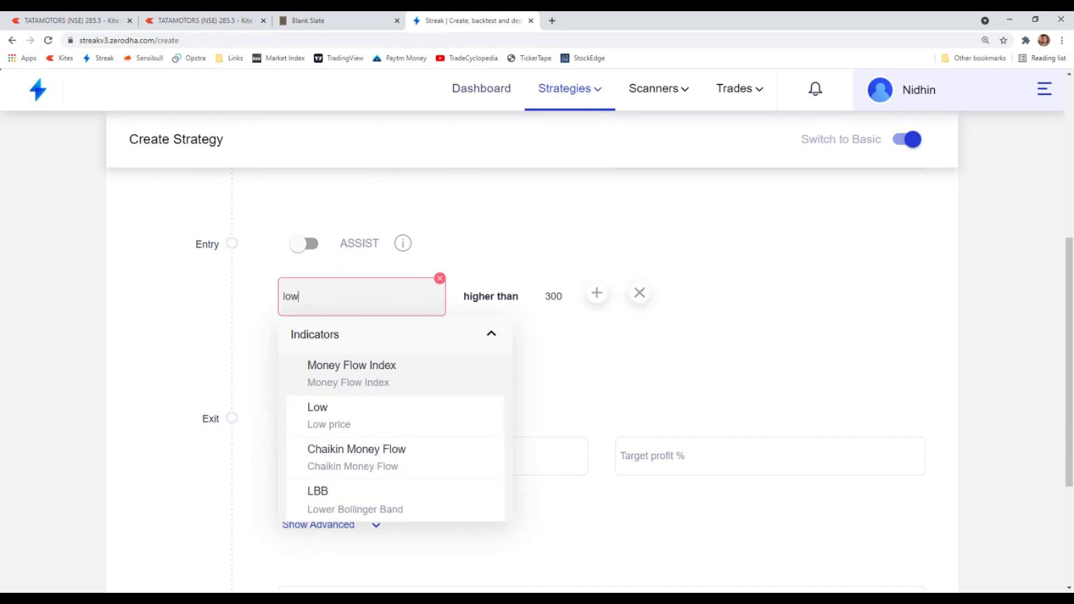
pyautogui.click(345, 432)
pyautogui.click(327, 462)
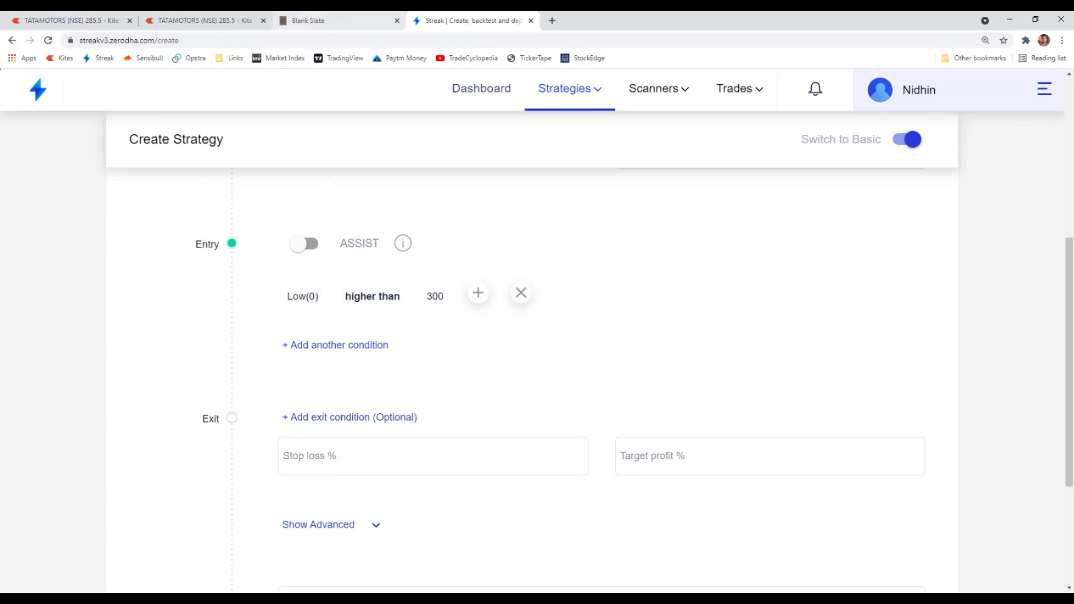
# - Examine the latest candles on the TATAMOTORS chart in Kite
pyautogui.click(195, 21)
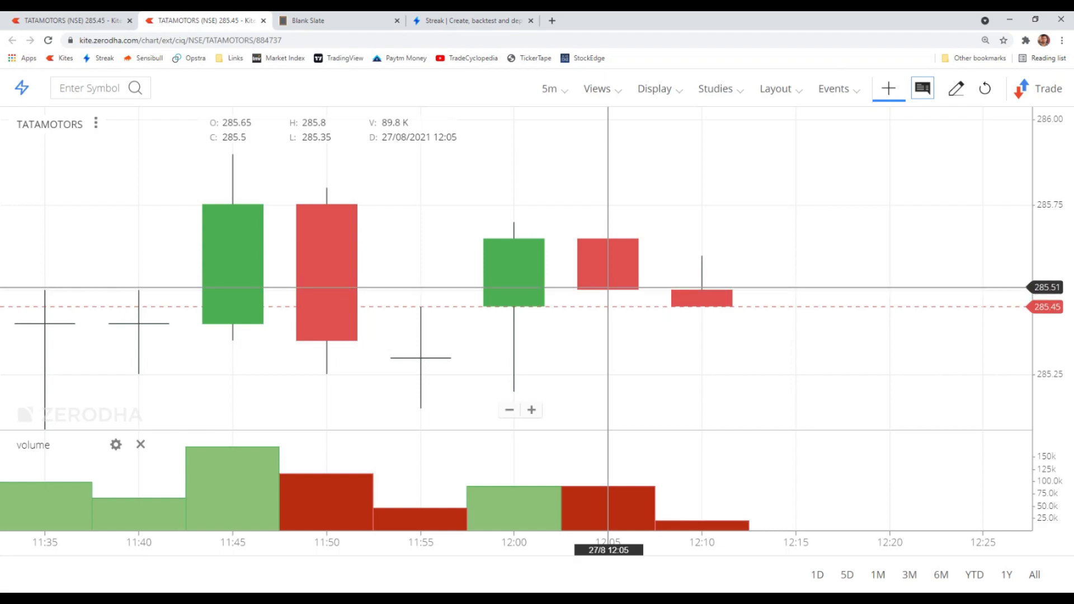
pyautogui.moveTo(469, 226); pyautogui.dragTo(490, 292)
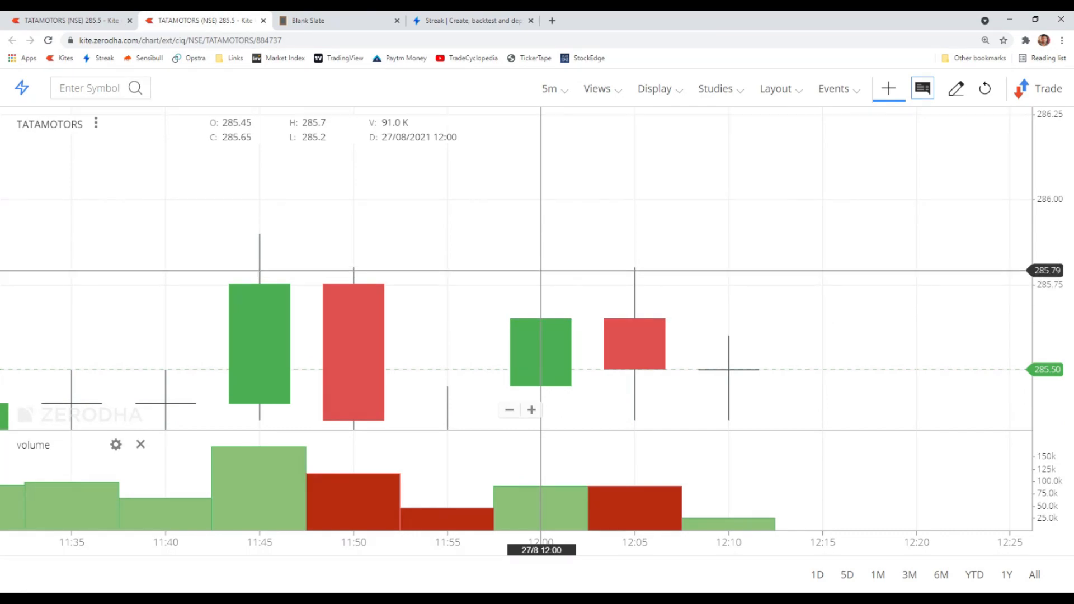
pyautogui.click(422, 16)
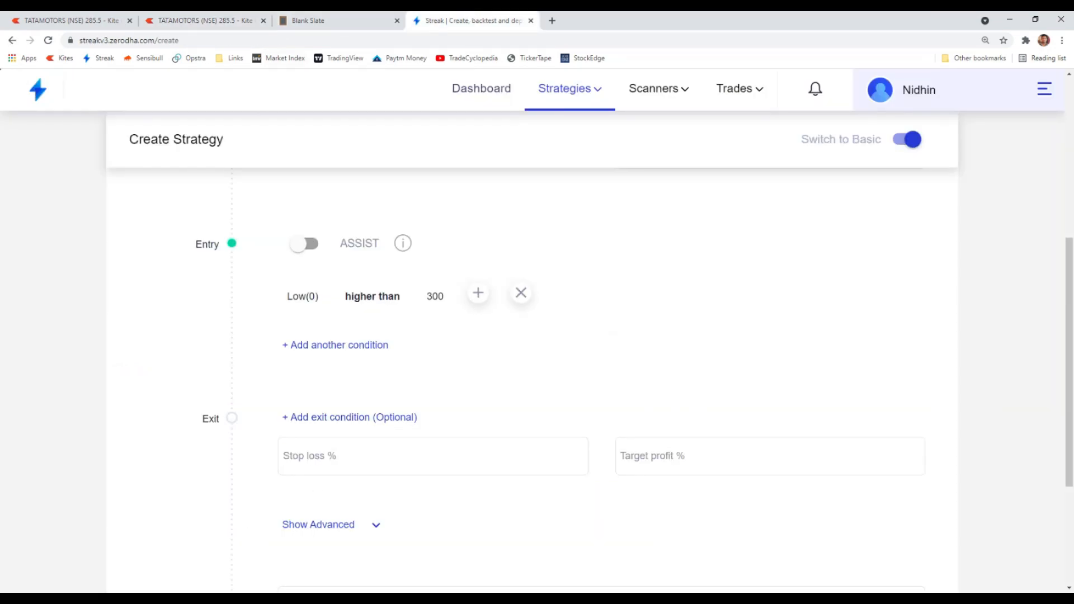
# - Replace the Low indicator in the entry condition with High at offset 0
pyautogui.scroll(-2, 409, 392)
pyautogui.scroll(3, 392, 414)
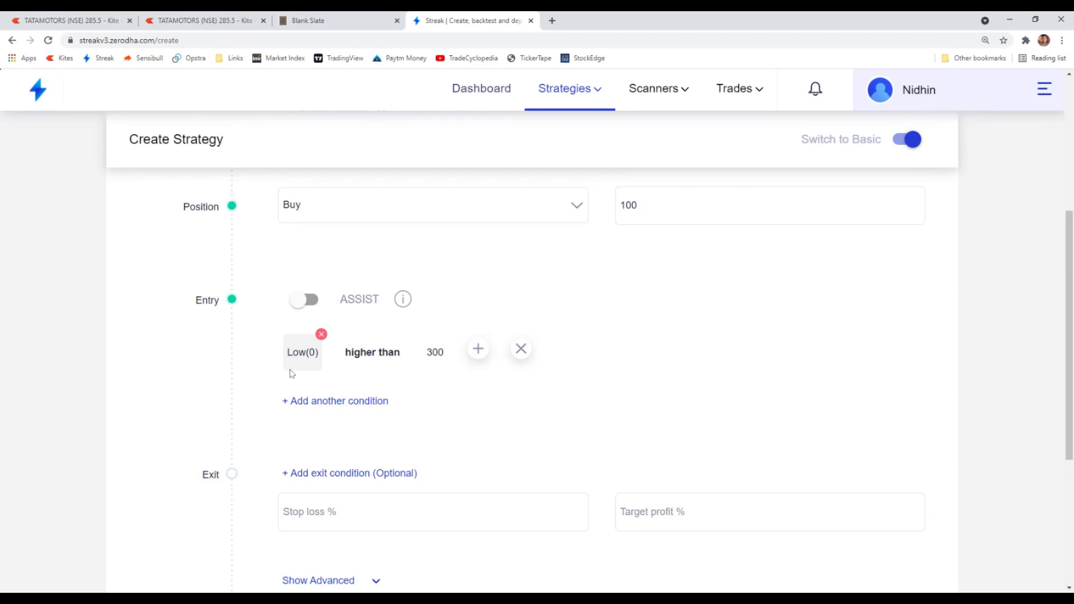
pyautogui.click(319, 335)
pyautogui.write('hig')
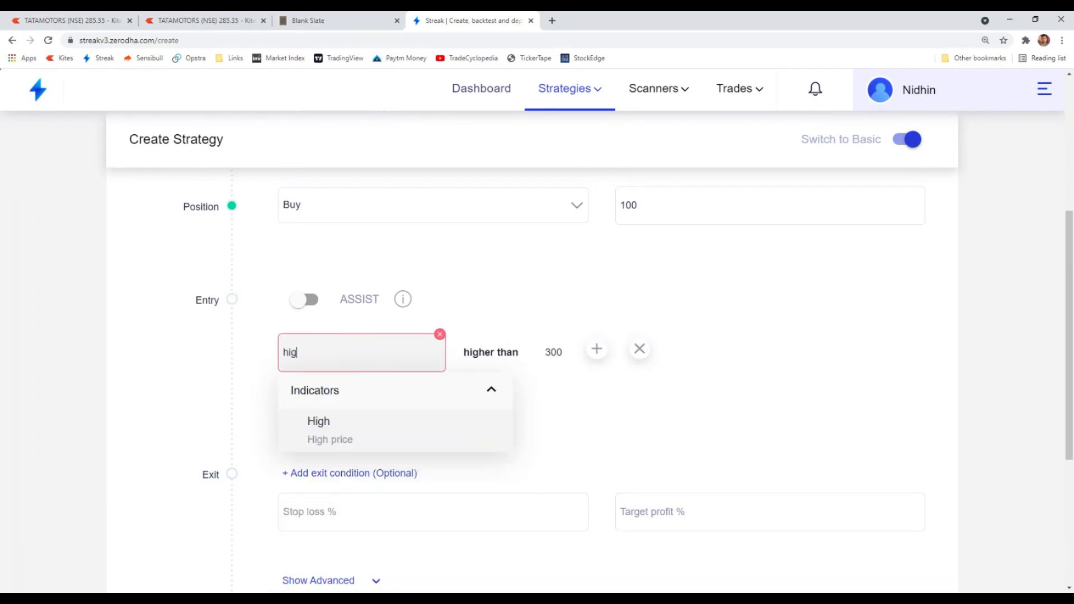
pyautogui.click(329, 436)
pyautogui.click(330, 523)
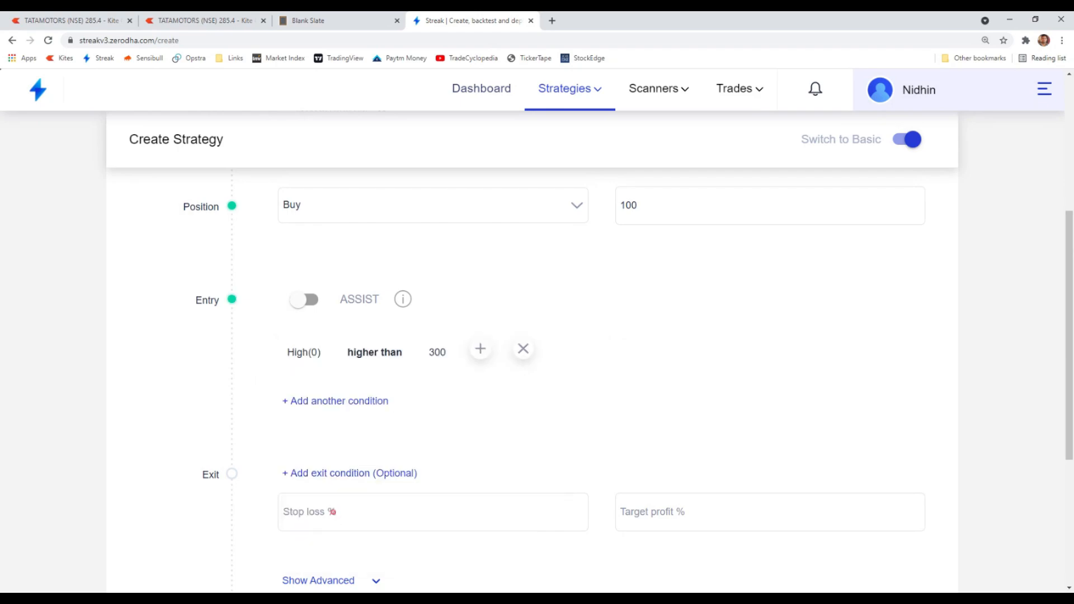
# - Review the notes page and the TATAMOTORS 5-minute chart in Kite
pyautogui.click(334, 20)
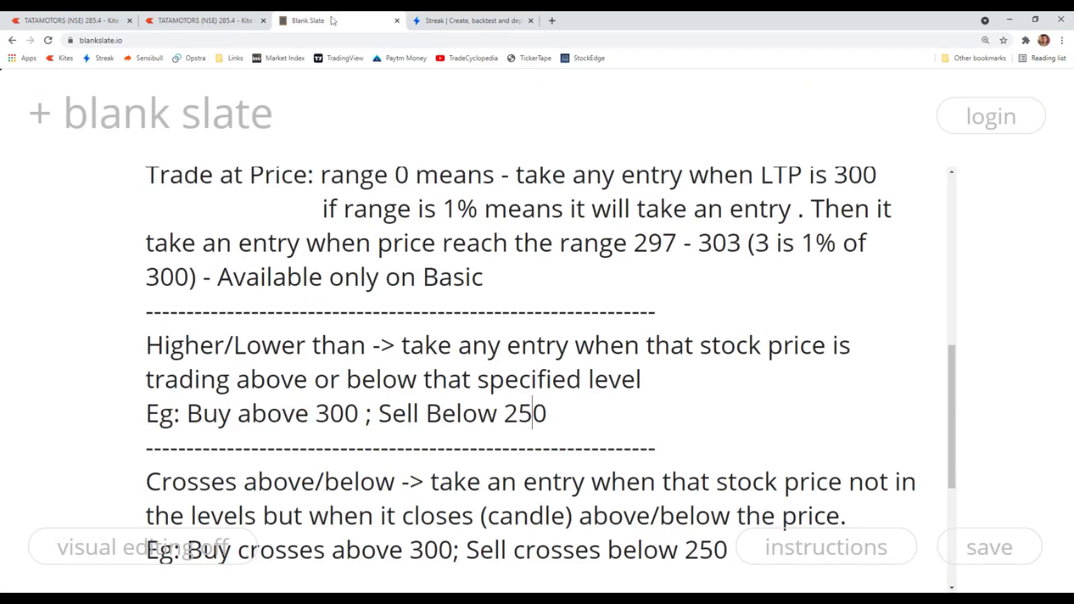
pyautogui.click(249, 19)
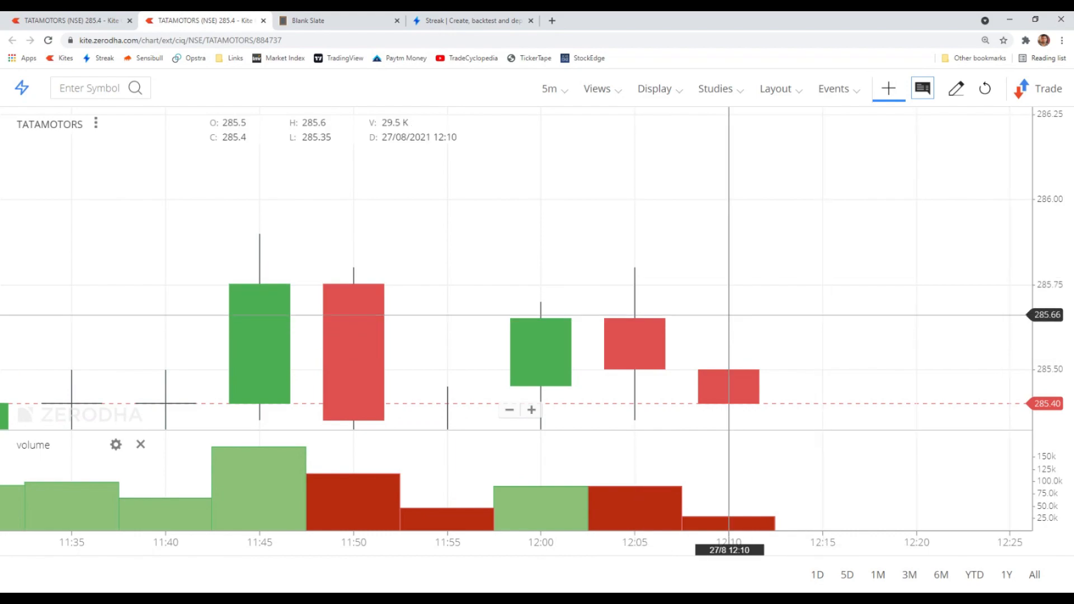
pyautogui.click(447, 20)
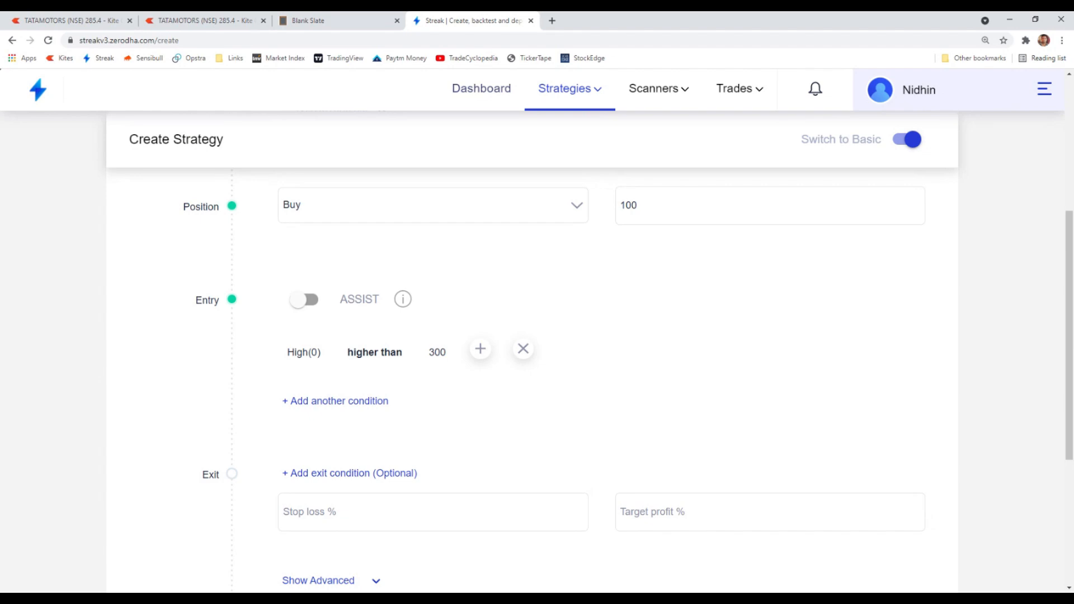
# - Change the strategy's position type from Buy to Sell
pyautogui.scroll(1, 381, 352)
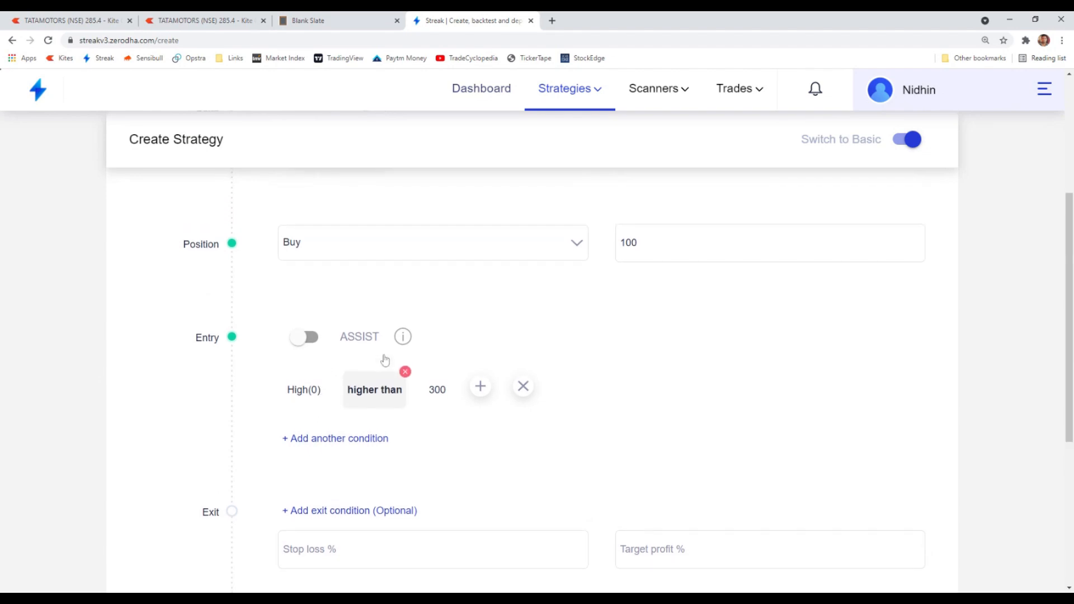
pyautogui.scroll(2, 369, 386)
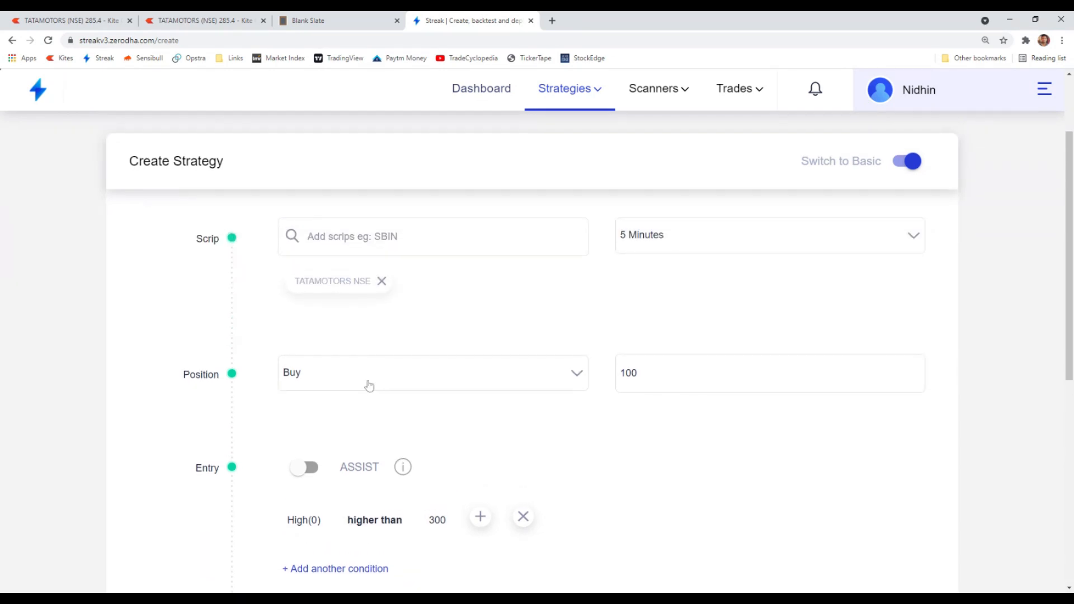
pyautogui.click(464, 373)
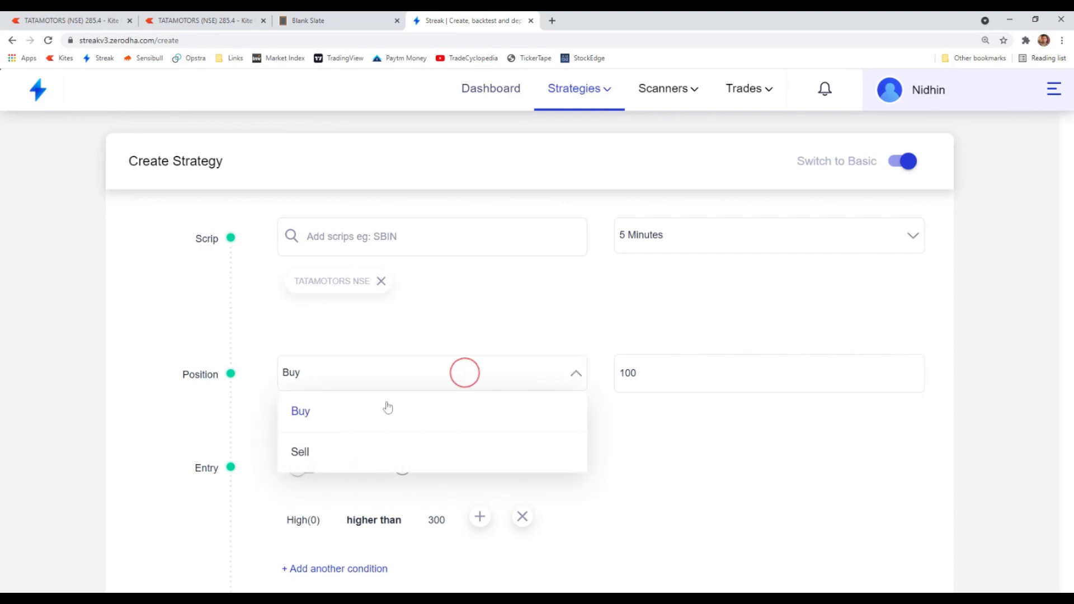
pyautogui.click(314, 18)
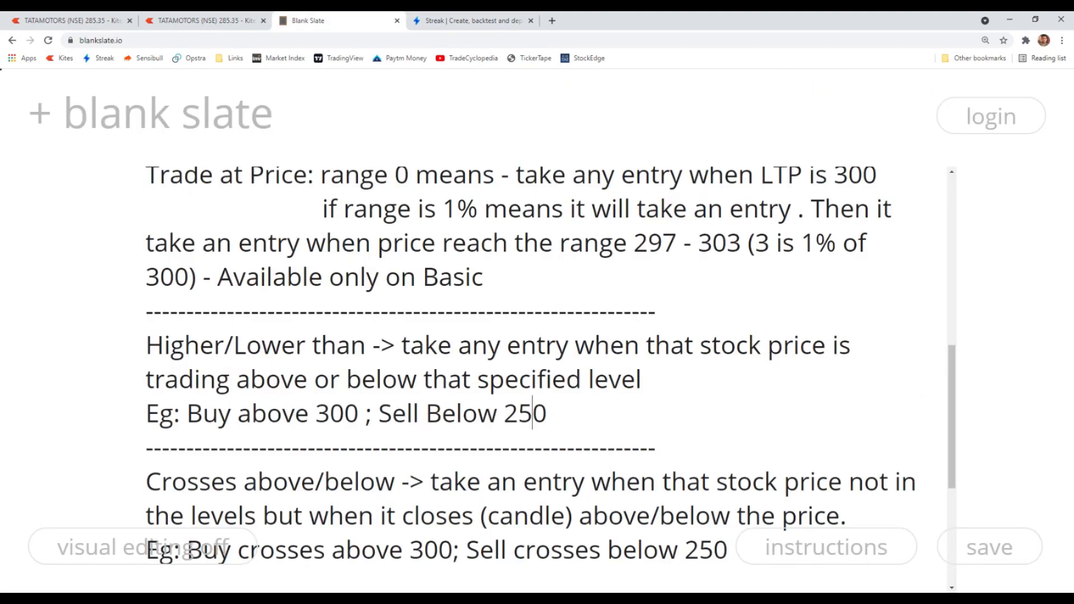
pyautogui.click(431, 21)
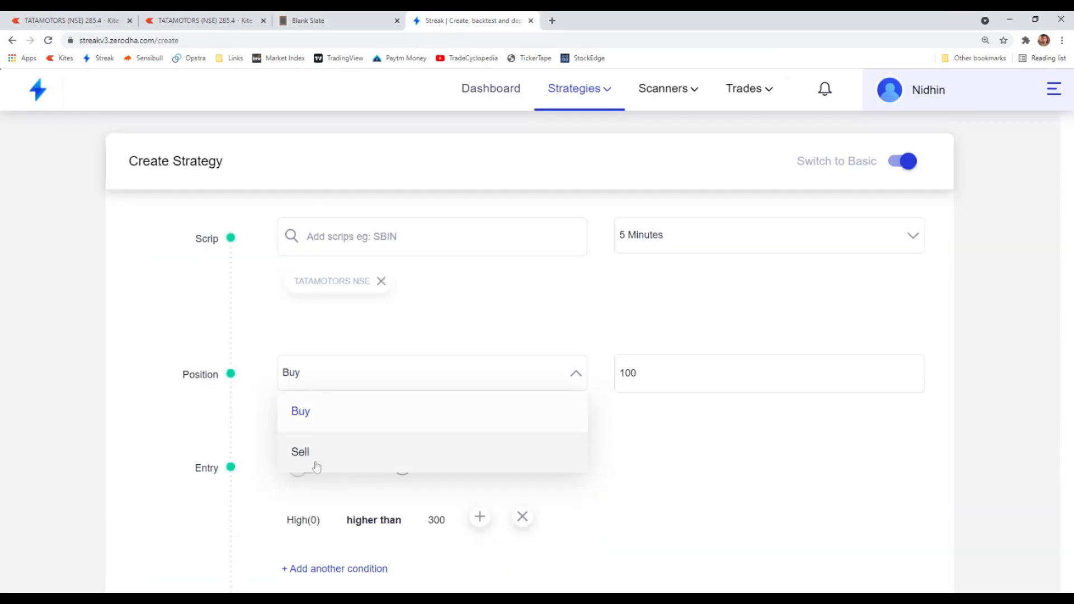
pyautogui.click(312, 455)
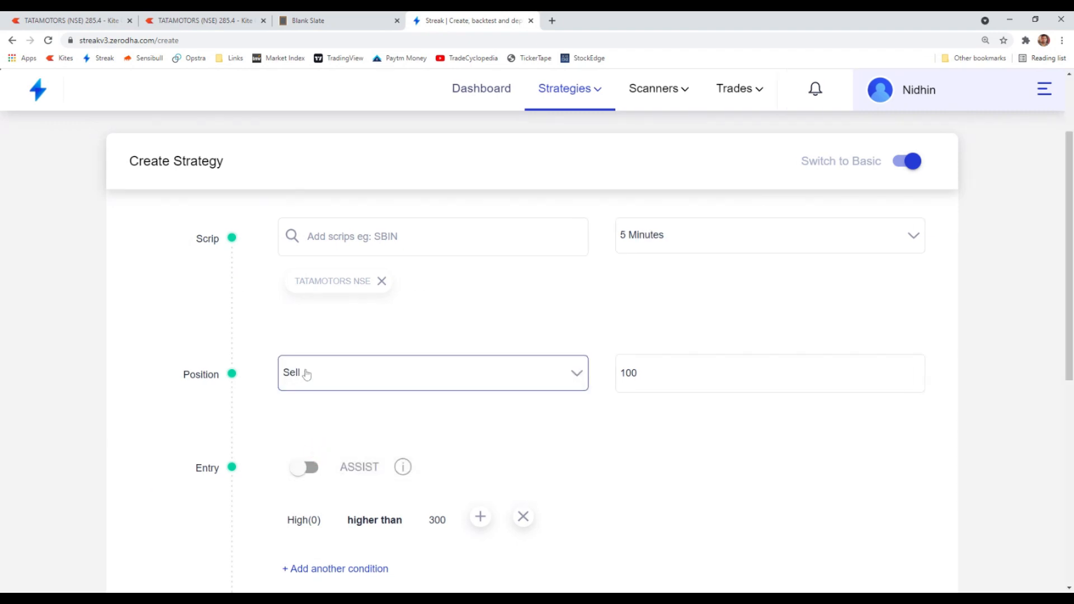
# - Replace the High indicator in the entry condition with Close at offset 0
pyautogui.scroll(-1, 319, 399)
pyautogui.click(316, 464)
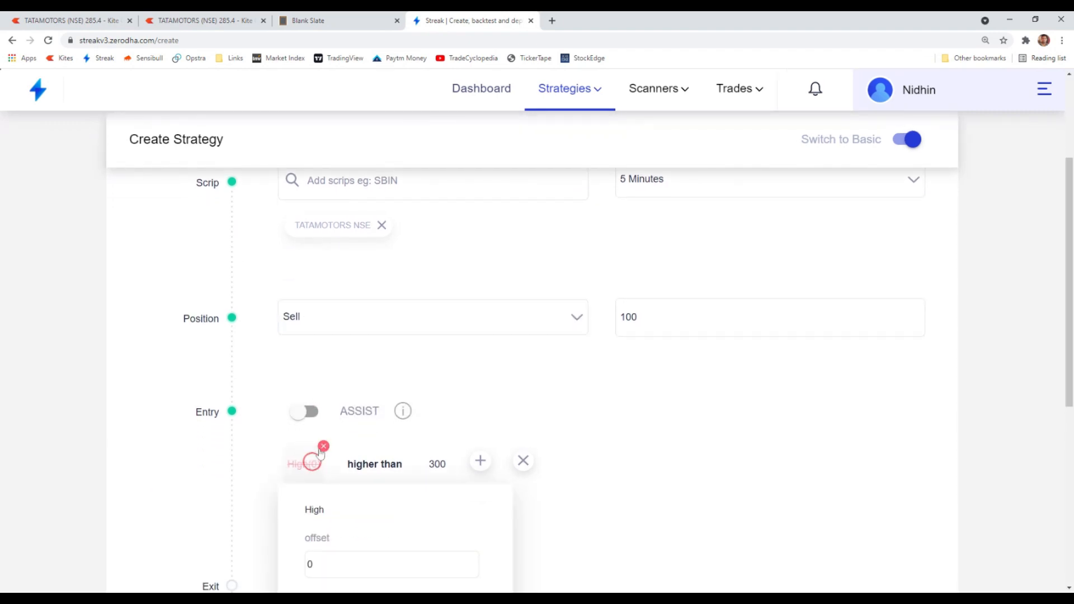
pyautogui.scroll(-1, 335, 409)
pyautogui.click(322, 390)
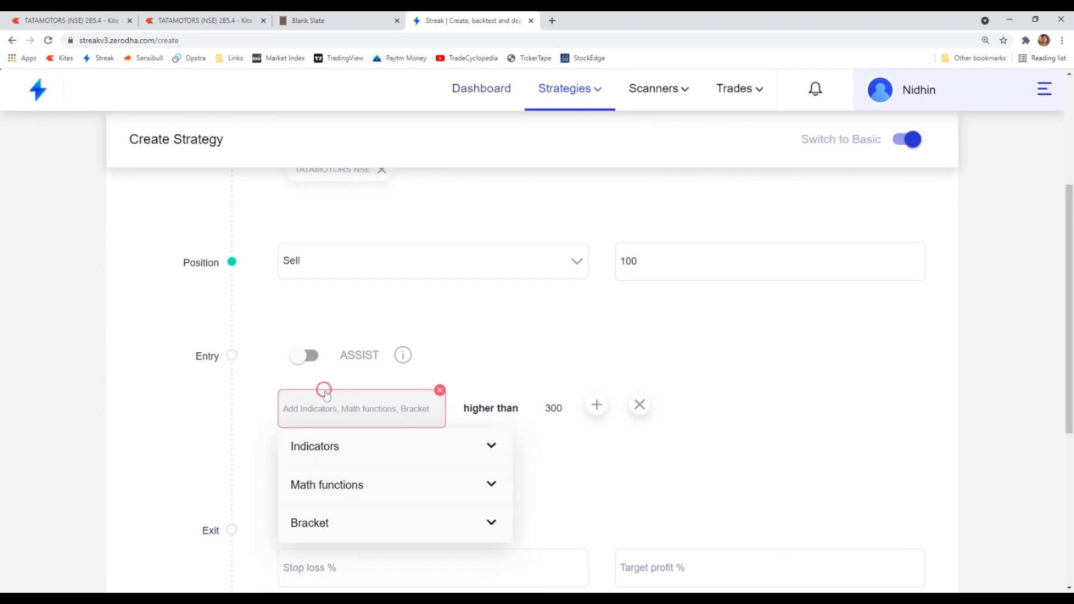
pyautogui.write('clo')
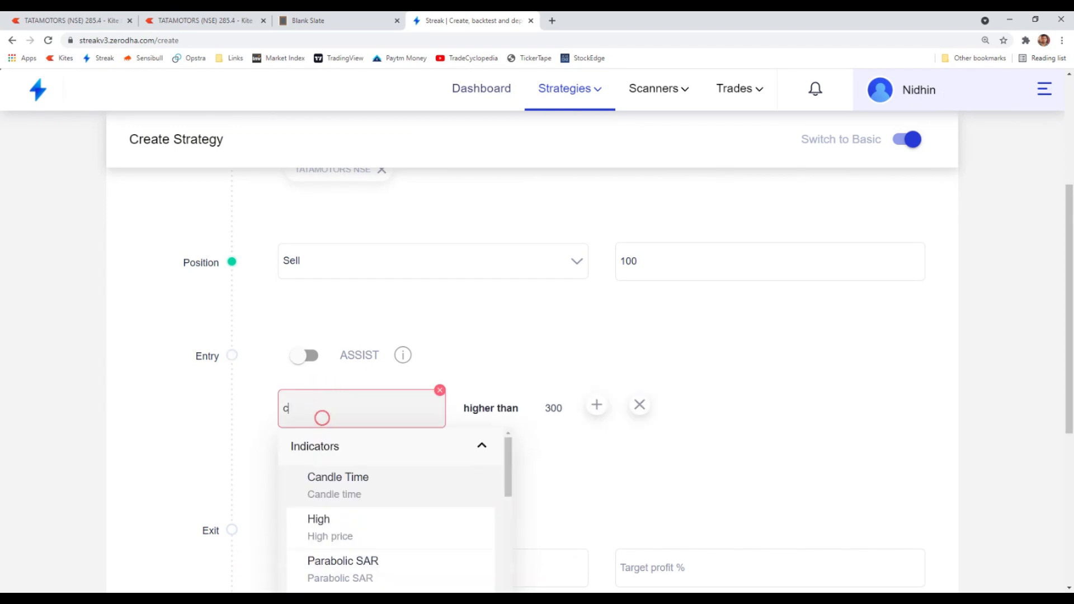
pyautogui.click(334, 491)
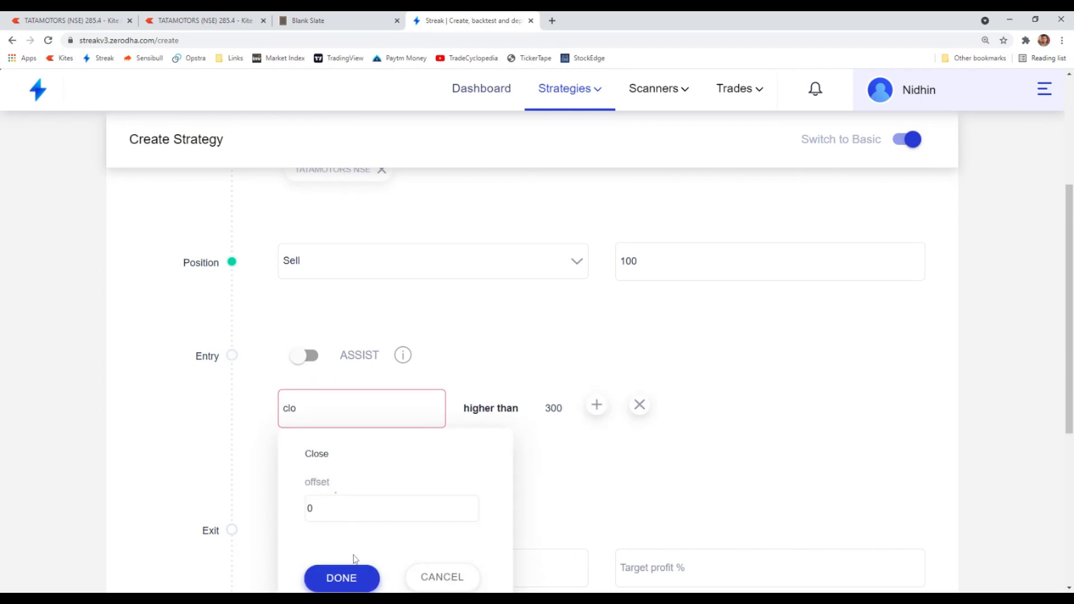
pyautogui.click(352, 578)
# - Set the entry condition's comparator to "lower than equal to" and its number to 250
pyautogui.click(411, 390)
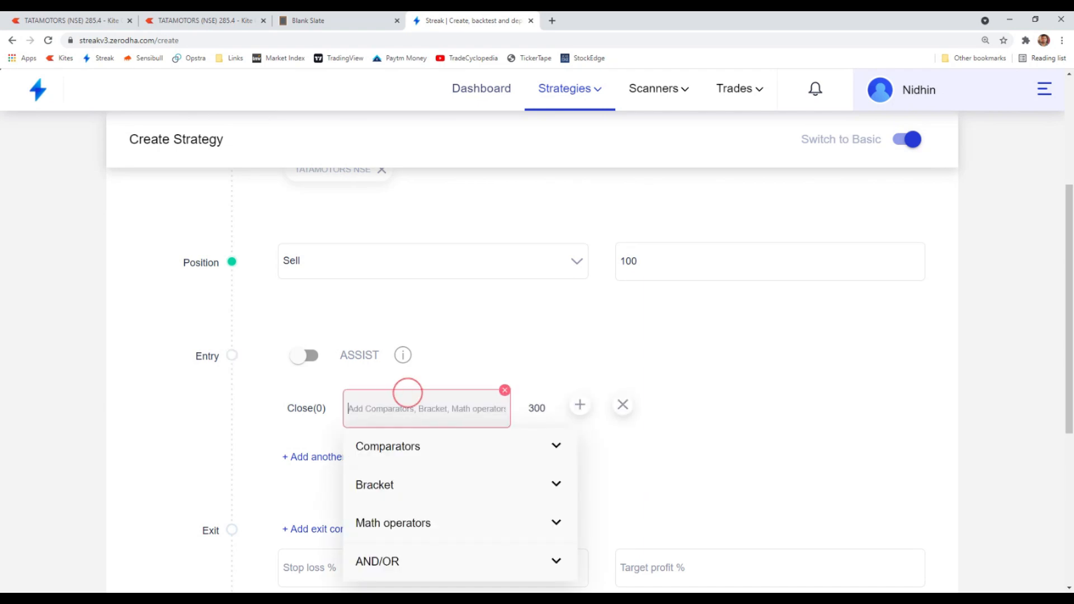
pyautogui.write('low')
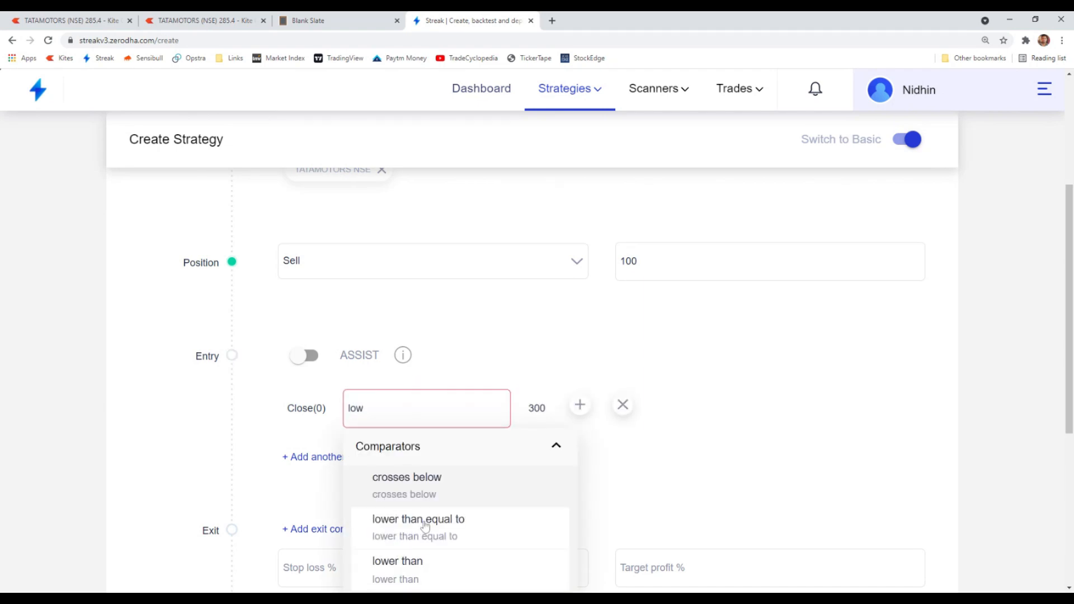
pyautogui.click(425, 521)
pyautogui.click(477, 425)
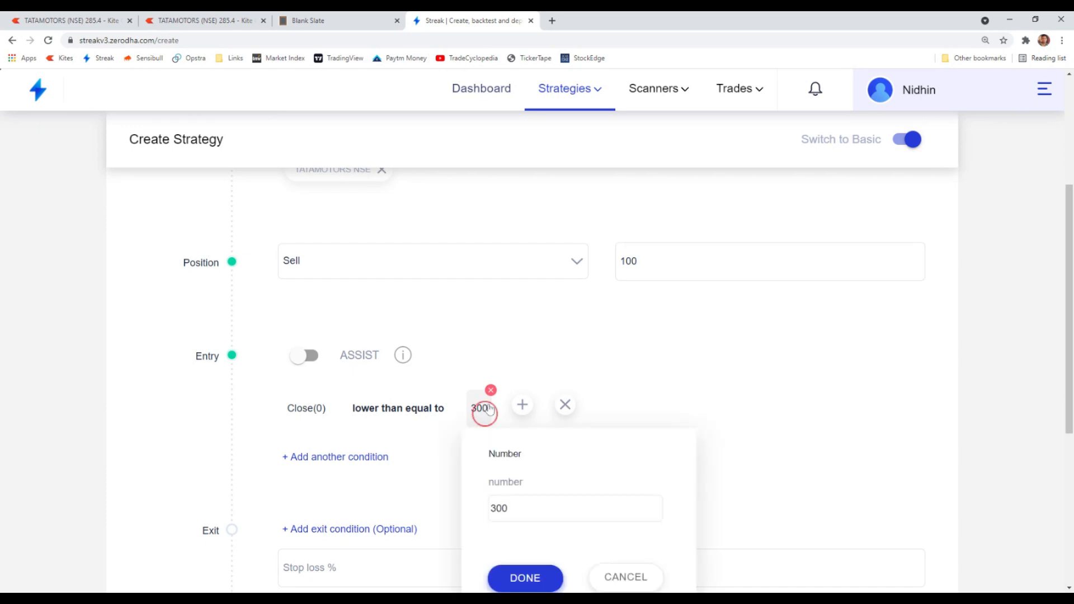
pyautogui.moveTo(512, 508); pyautogui.dragTo(469, 515)
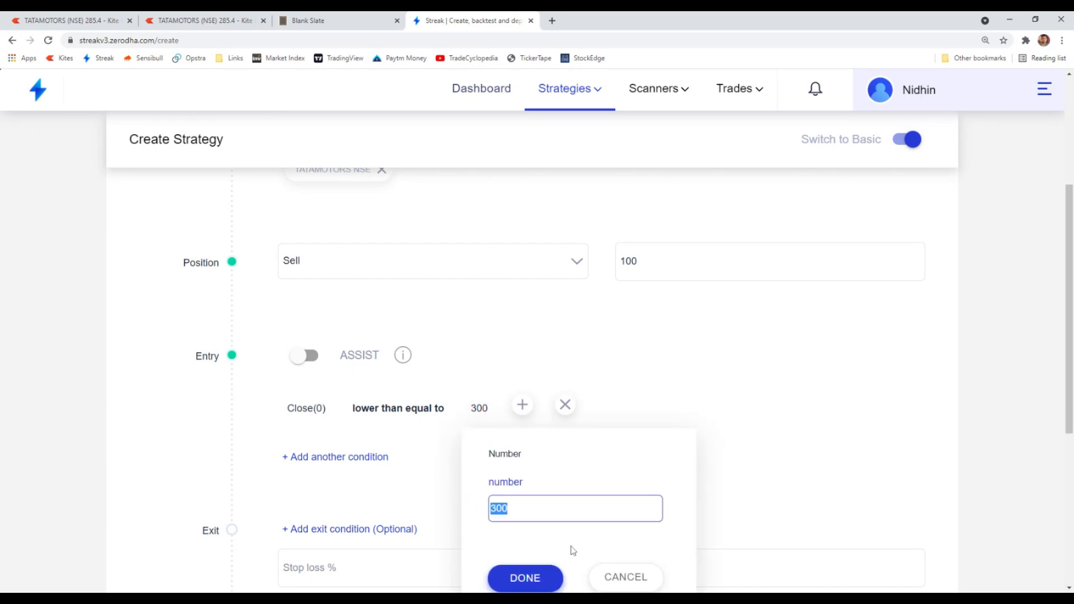
pyautogui.write('250')
pyautogui.click(528, 579)
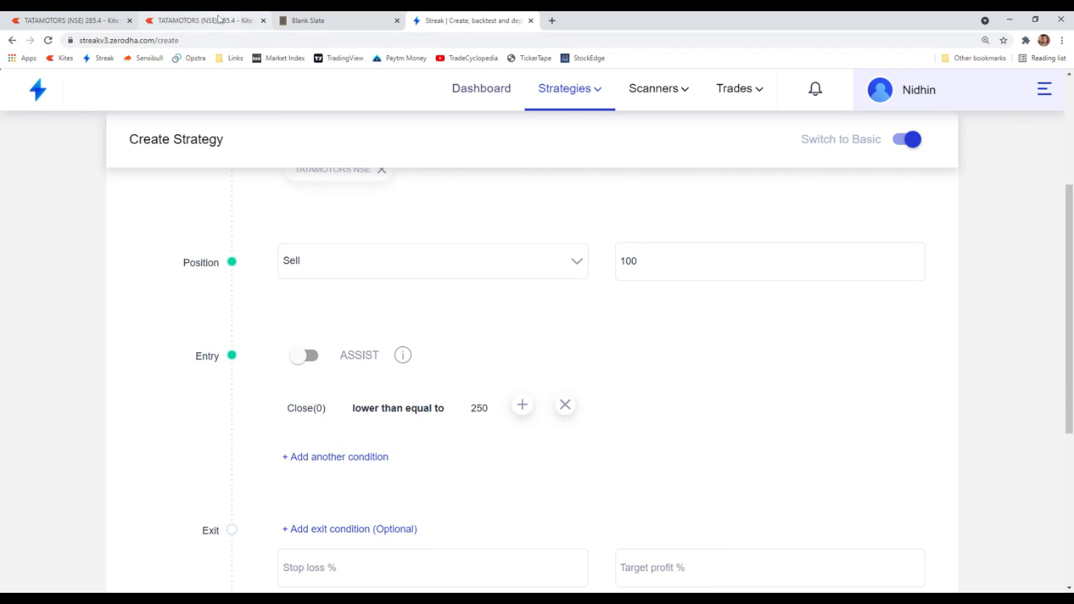
# - Compare the sell entry condition with the latest candles on the TATAMOTORS chart in Kite
pyautogui.moveTo(367, 422)
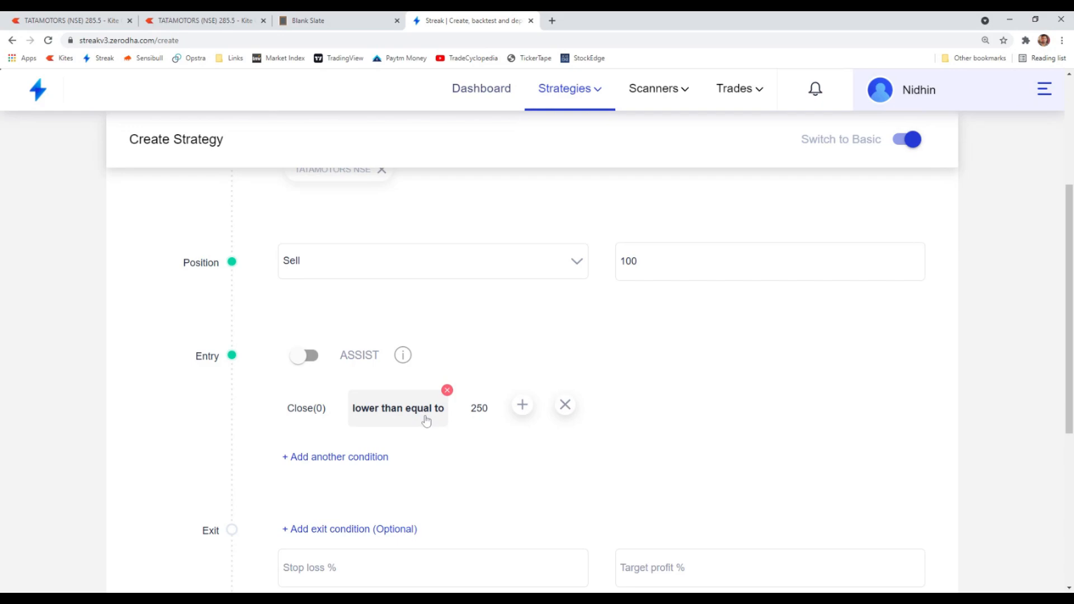
pyautogui.moveTo(469, 423)
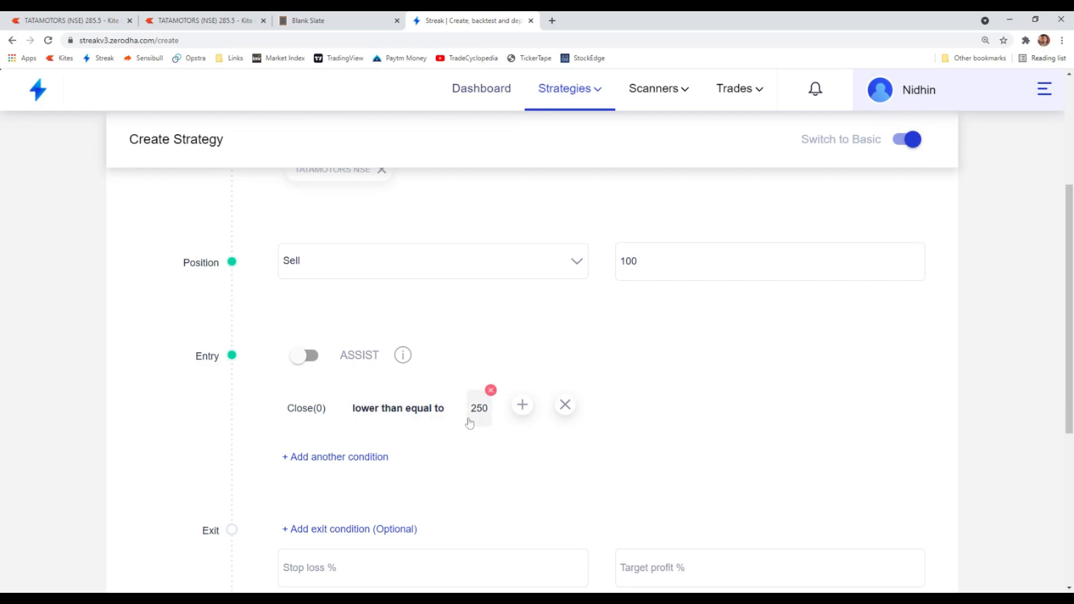
pyautogui.click(271, 22)
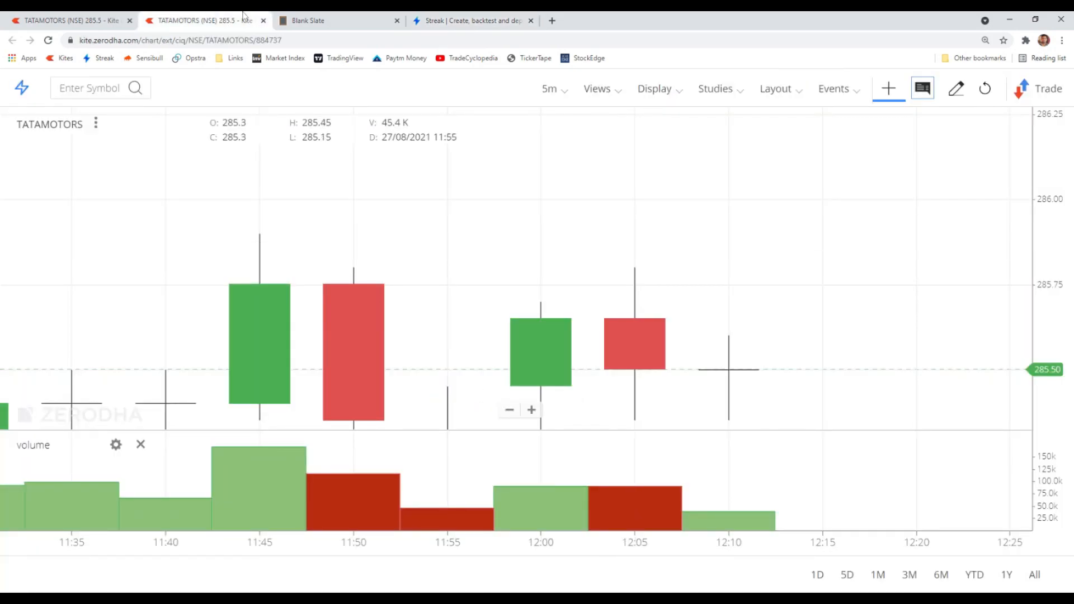
pyautogui.click(425, 18)
pyautogui.scroll(2, 271, 379)
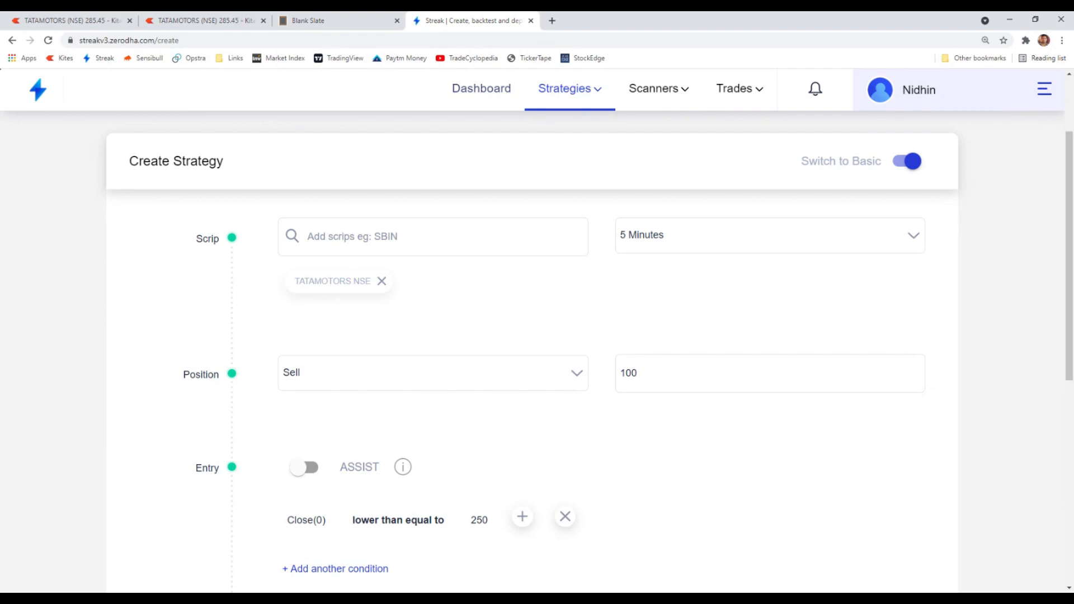
pyautogui.scroll(-1, 432, 471)
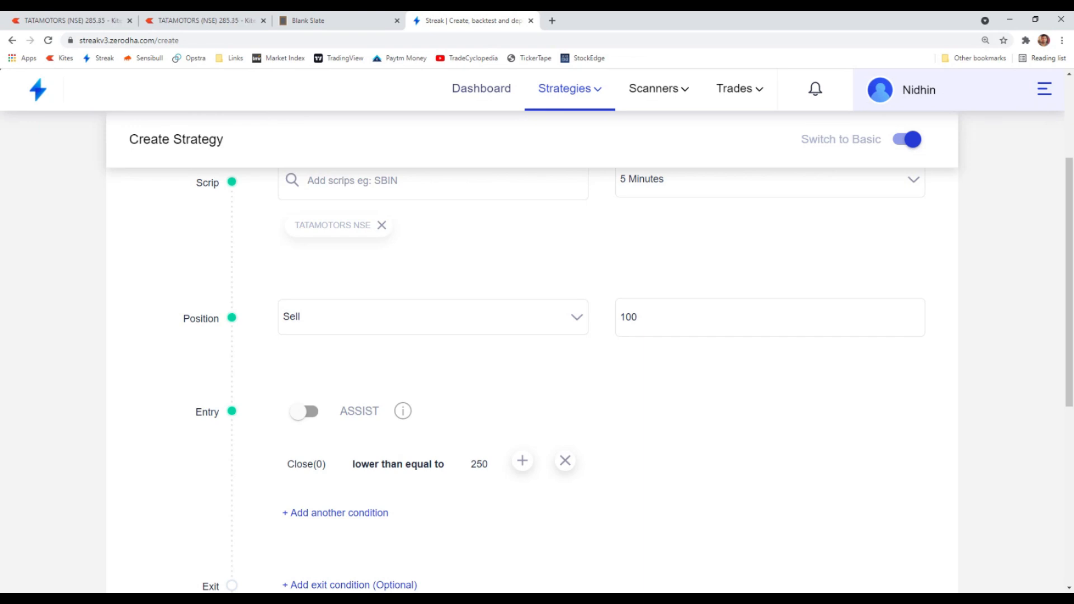
# - Read the Higher/Lower and Crosses above/below notes on the notes page
pyautogui.click(333, 20)
pyautogui.scroll(-2, 532, 358)
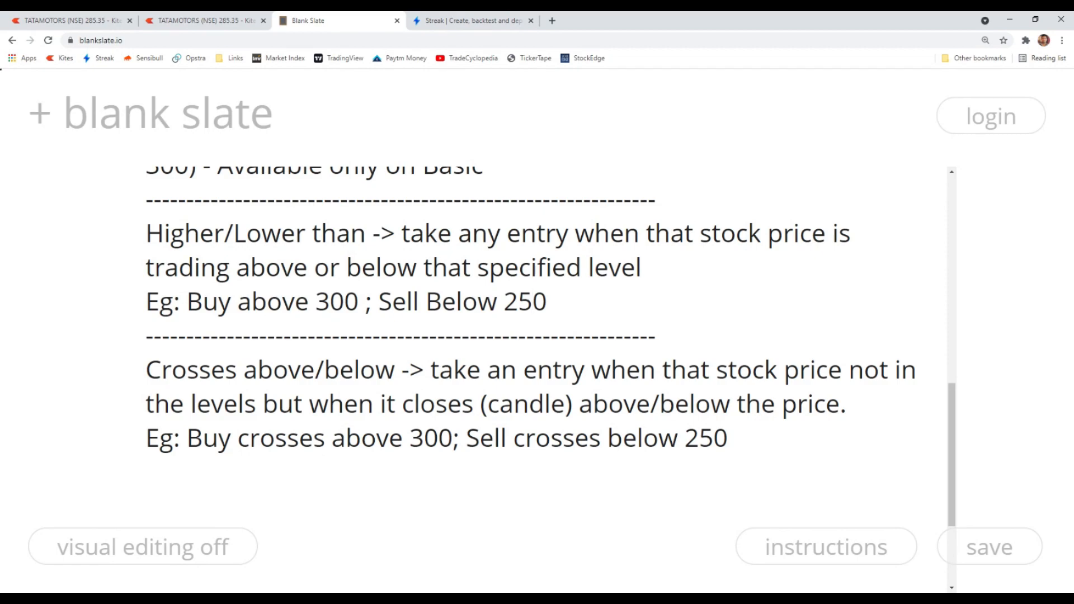
pyautogui.click(454, 17)
pyautogui.scroll(3, 434, 247)
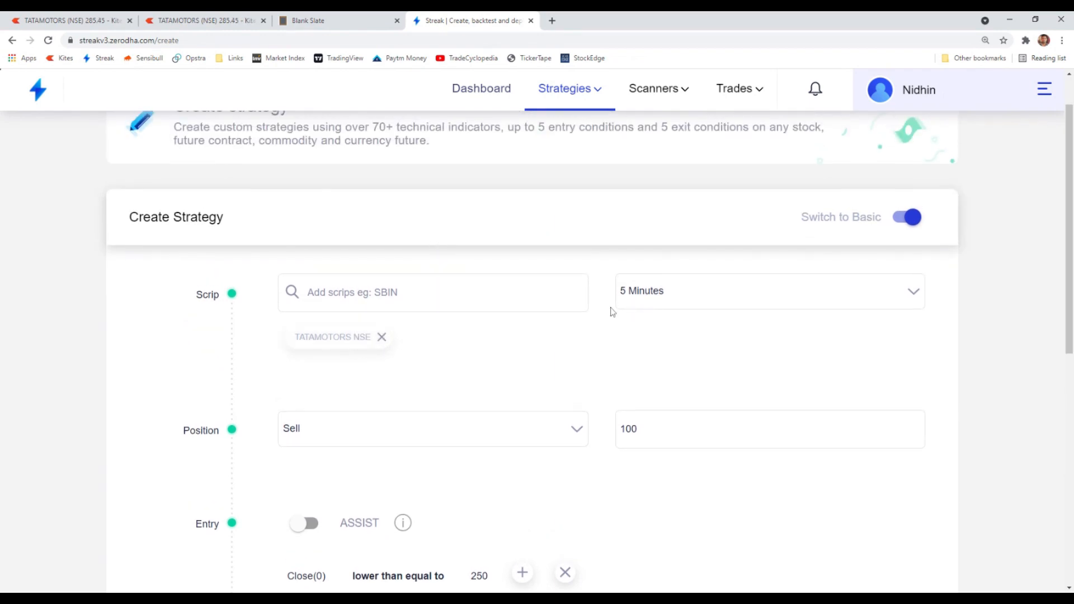
# - Switch the position back to Buy and delete the comparator and value from the entry condition
pyautogui.click(379, 437)
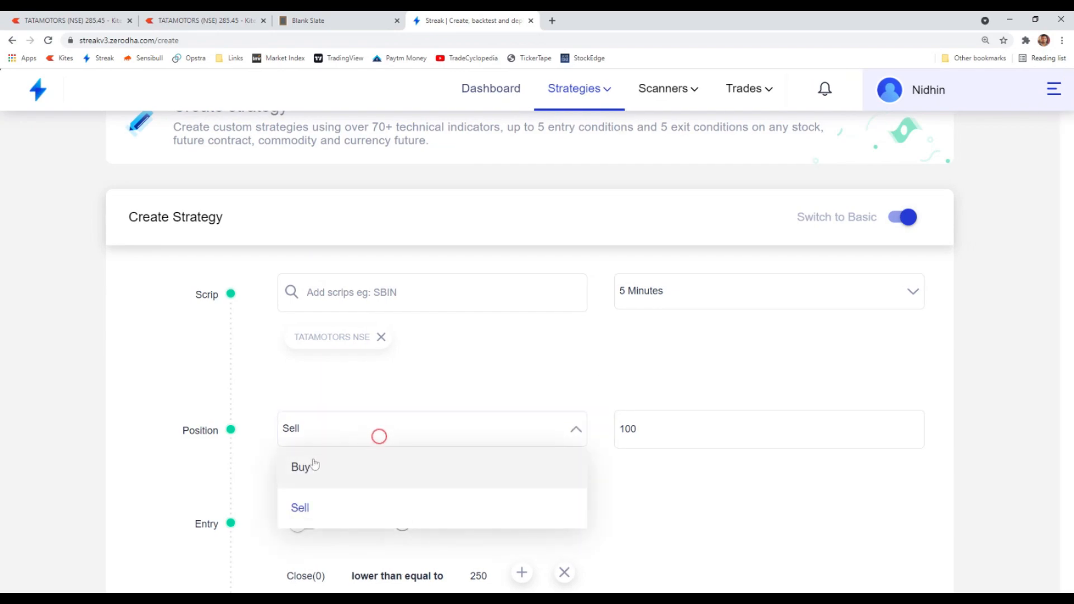
pyautogui.click(324, 475)
pyautogui.scroll(-2, 553, 456)
pyautogui.moveTo(395, 479)
pyautogui.click(448, 450)
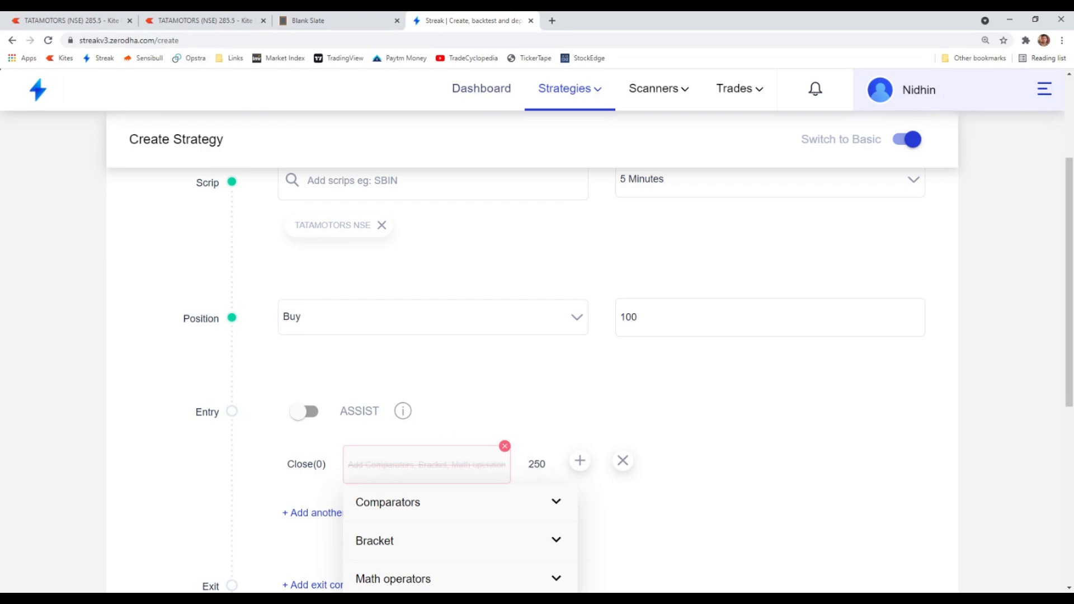
pyautogui.click(623, 460)
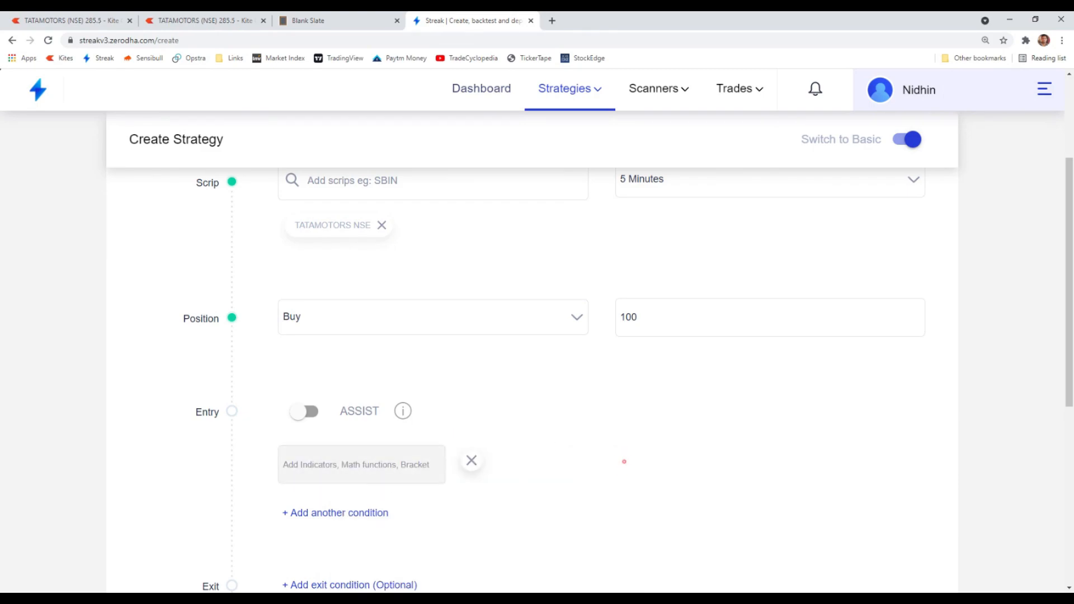
# - Start a new entry condition with the Close indicator at offset 0
pyautogui.click(371, 470)
pyautogui.write('clo')
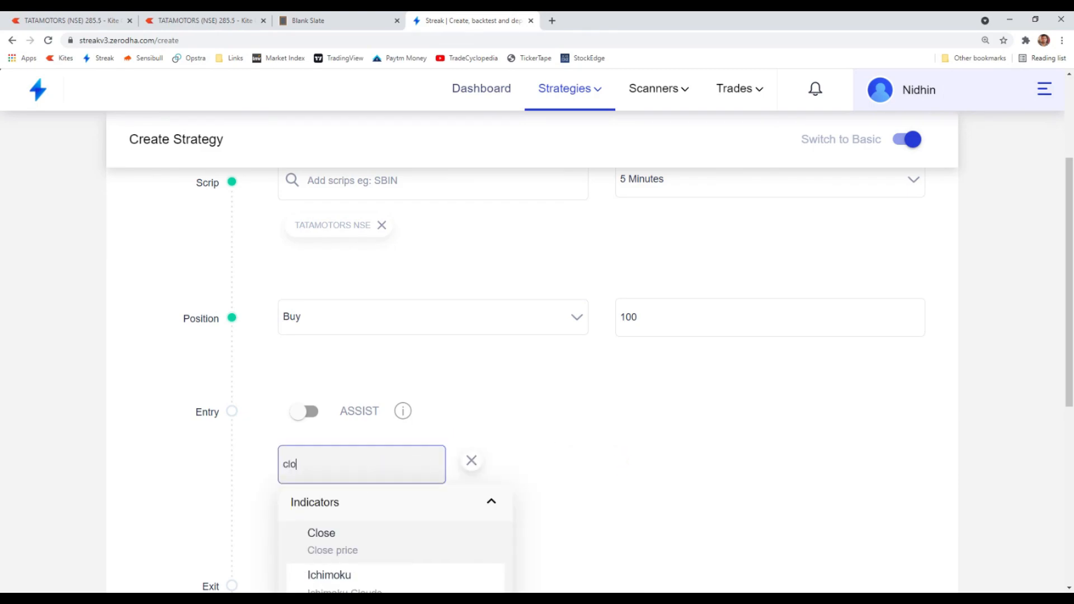
pyautogui.click(360, 542)
pyautogui.scroll(-3, 348, 552)
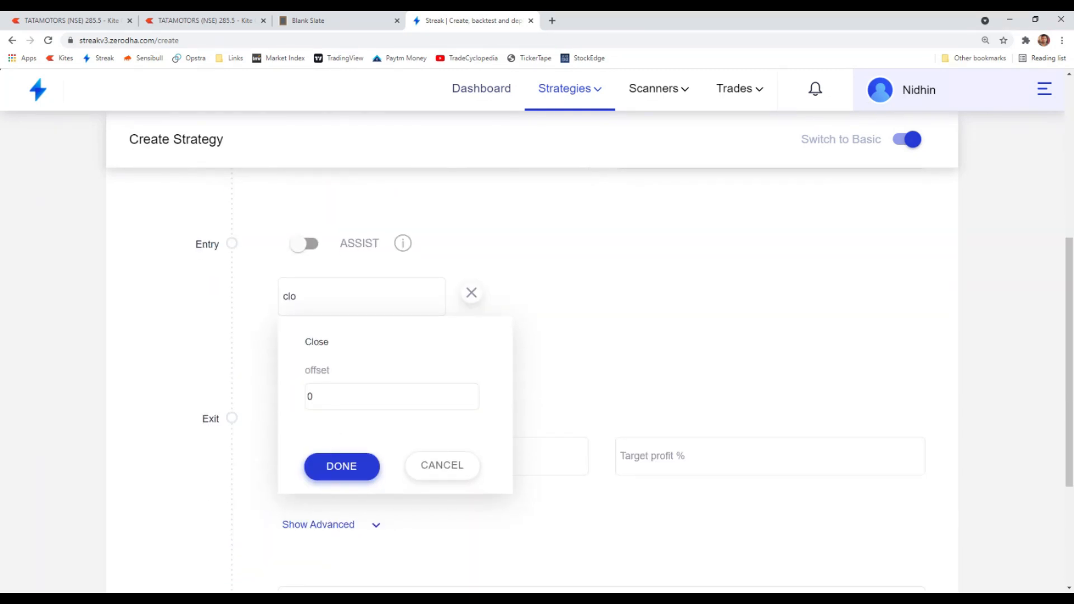
pyautogui.click(341, 466)
pyautogui.moveTo(304, 288)
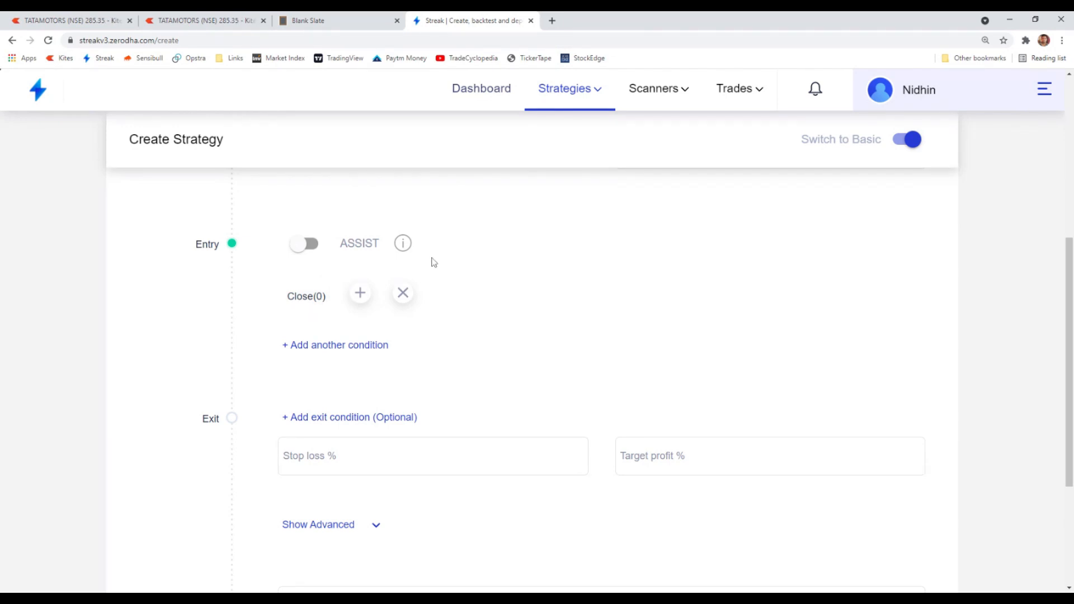
pyautogui.scroll(3, 710, 376)
pyautogui.scroll(2, 559, 324)
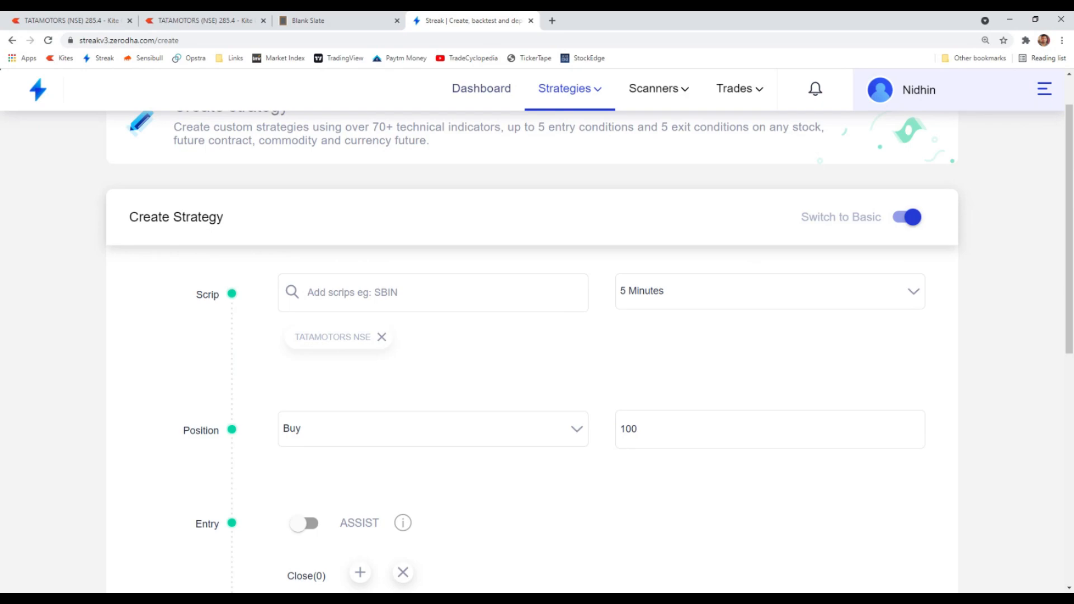
# - Add the crosses above comparator after Close(0) in the entry condition
pyautogui.scroll(-2, 547, 307)
pyautogui.scroll(2, 459, 369)
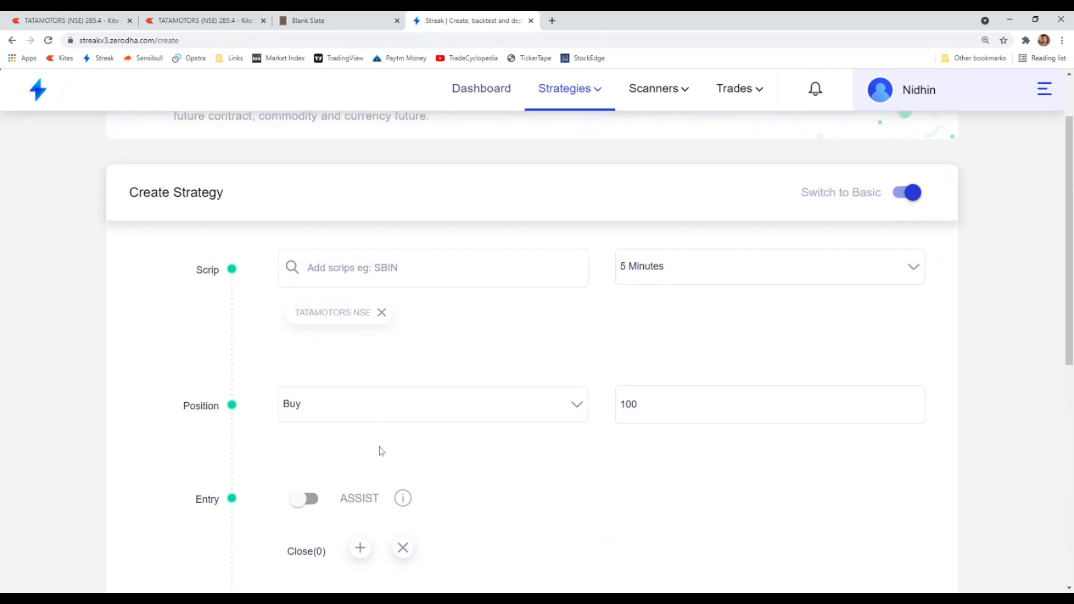
pyautogui.scroll(-2, 336, 465)
pyautogui.moveTo(302, 475)
pyautogui.scroll(1, 652, 207)
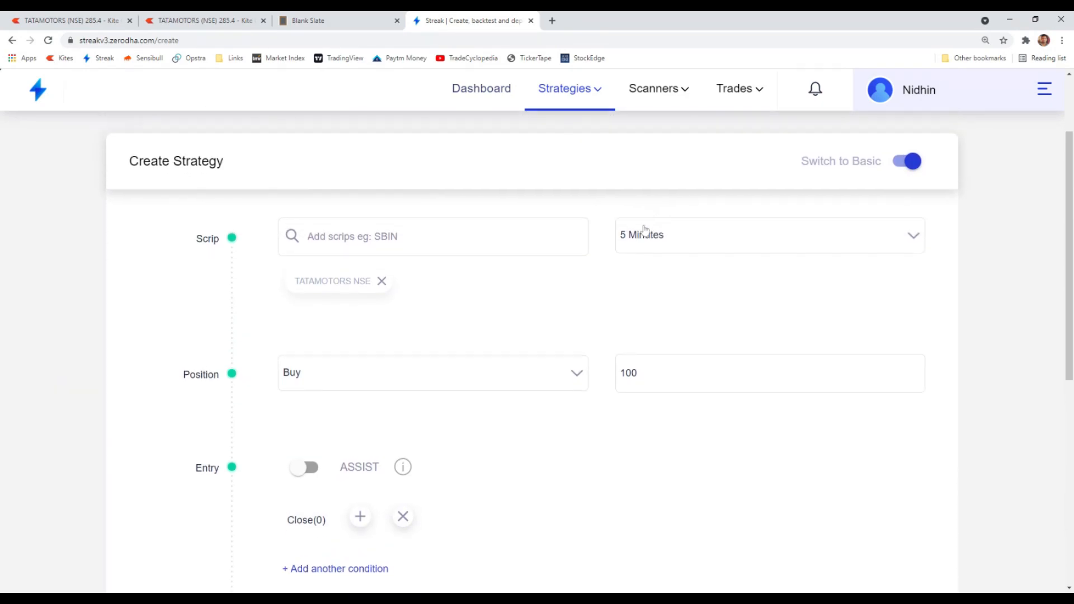
pyautogui.scroll(-2, 699, 168)
pyautogui.scroll(2, 705, 184)
pyautogui.click(360, 517)
pyautogui.write('cro')
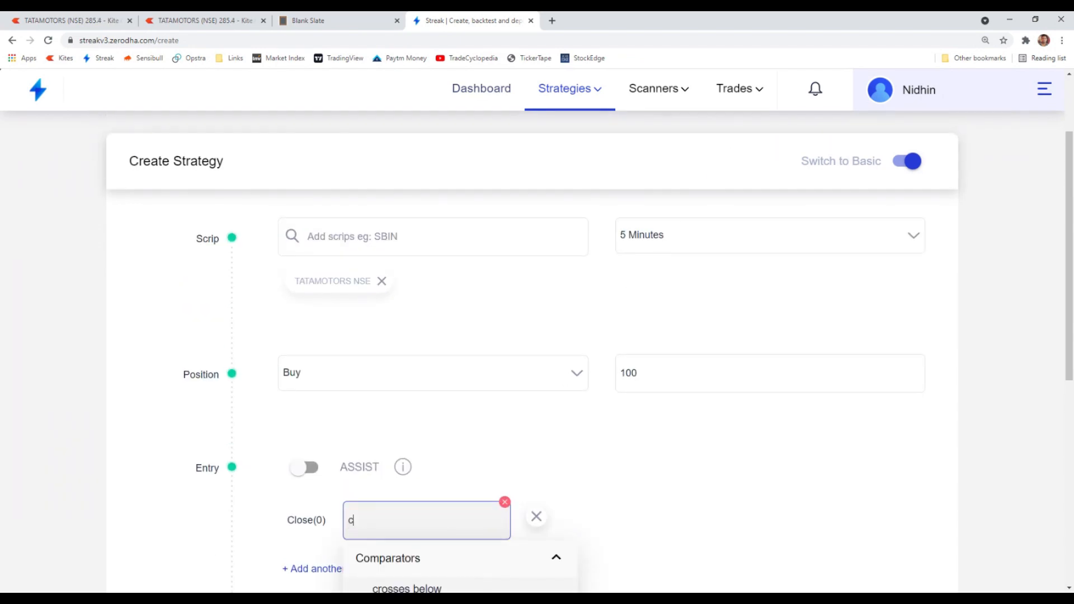
pyautogui.scroll(-2, 398, 542)
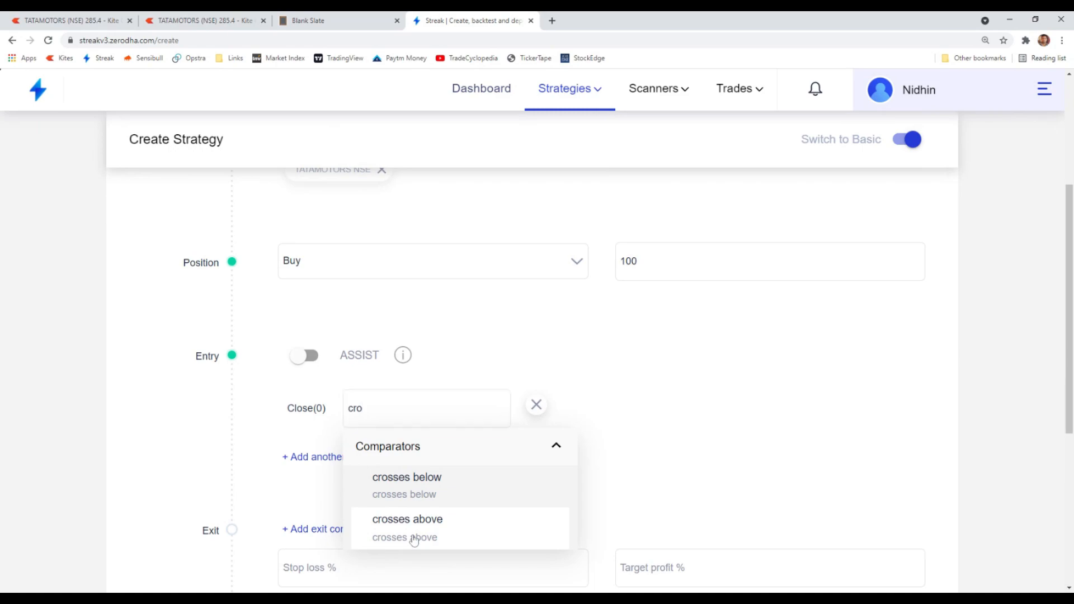
pyautogui.click(413, 542)
# - Set the condition's comparison value to the number 300
pyautogui.click(456, 404)
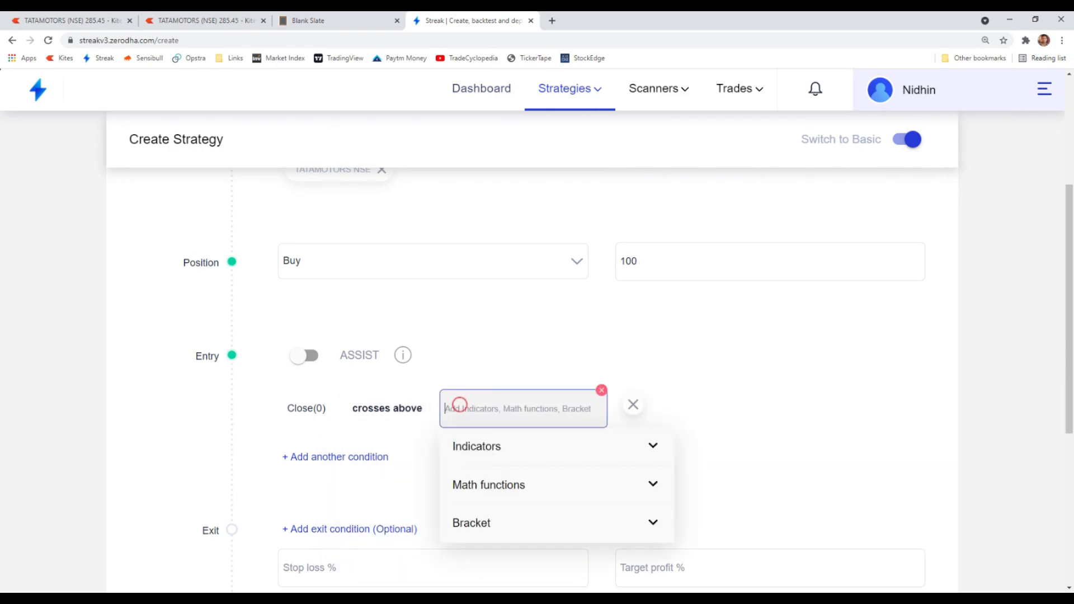
pyautogui.write('num')
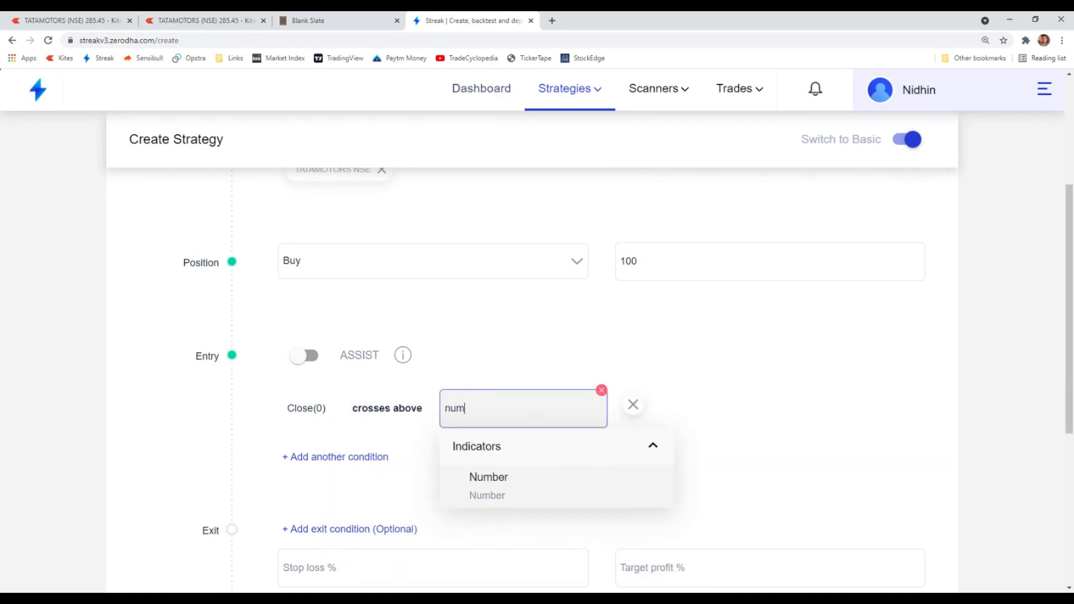
pyautogui.click(489, 482)
pyautogui.doubleClick(468, 509)
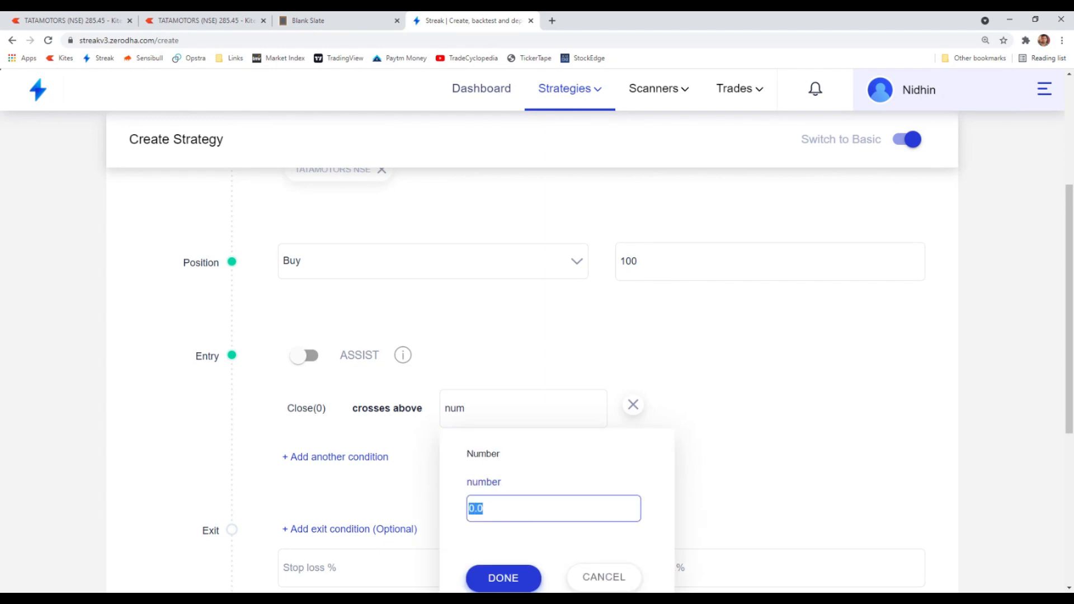
pyautogui.write('300')
pyautogui.click(492, 579)
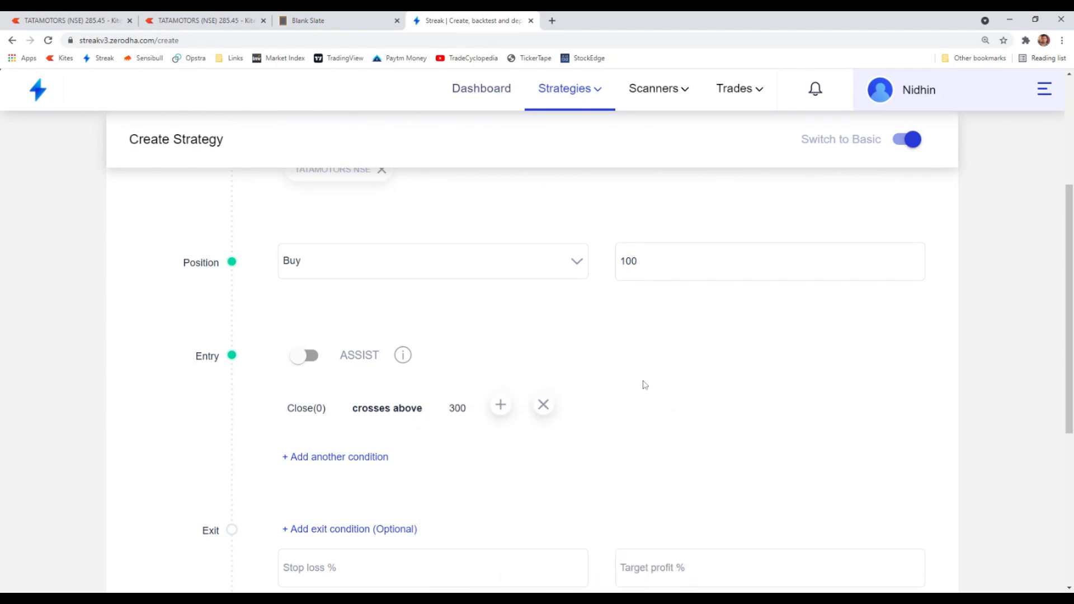
pyautogui.scroll(1, 586, 489)
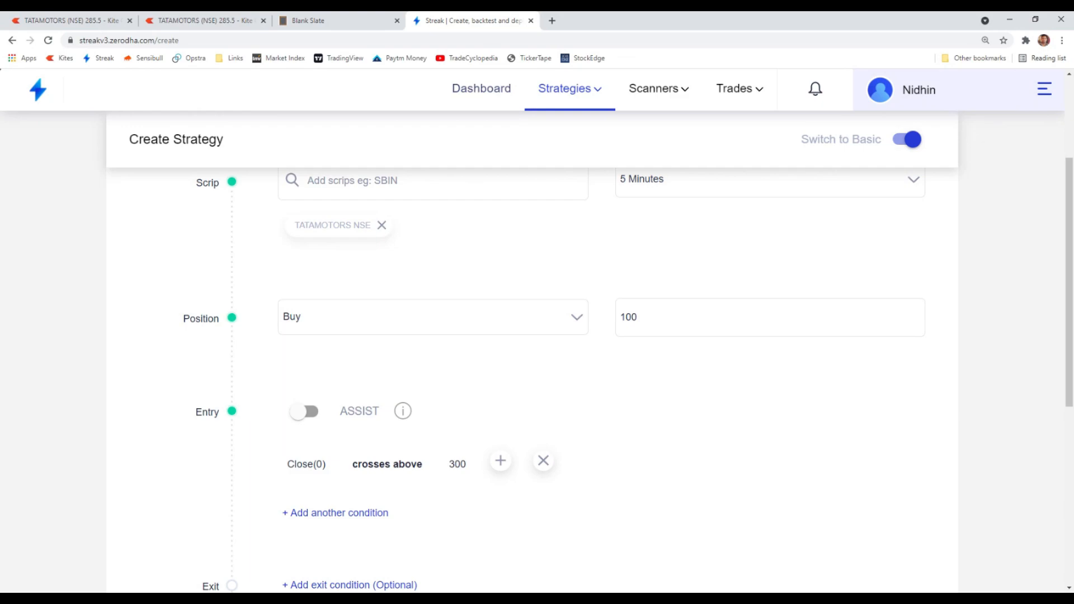
# - Switch between the TATAMOTORS chart in Kite and the strategy to compare the price with the condition
pyautogui.click(160, 18)
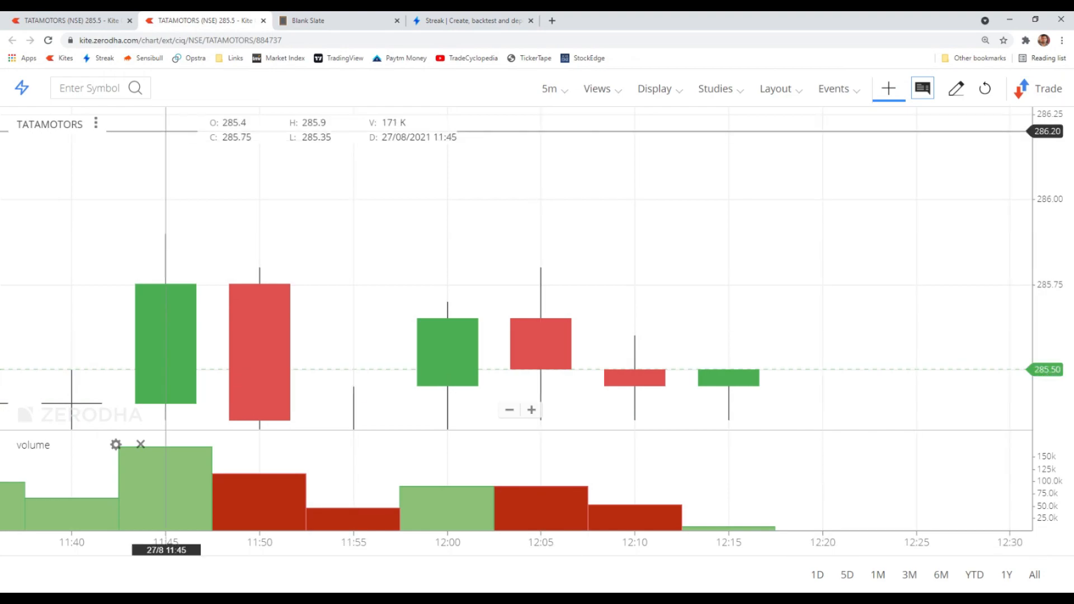
pyautogui.click(451, 23)
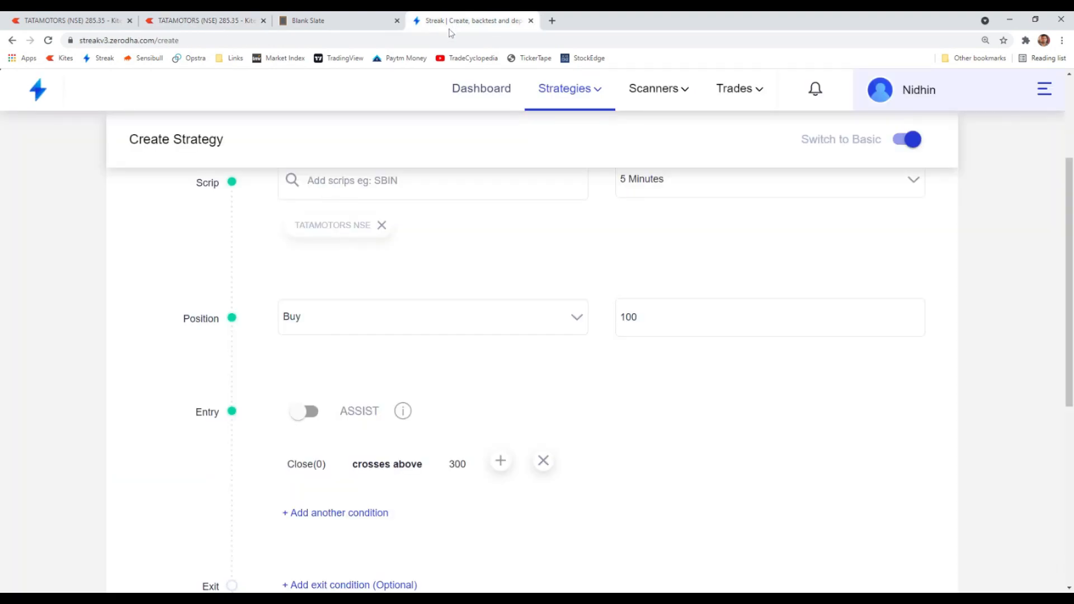
pyautogui.click(223, 21)
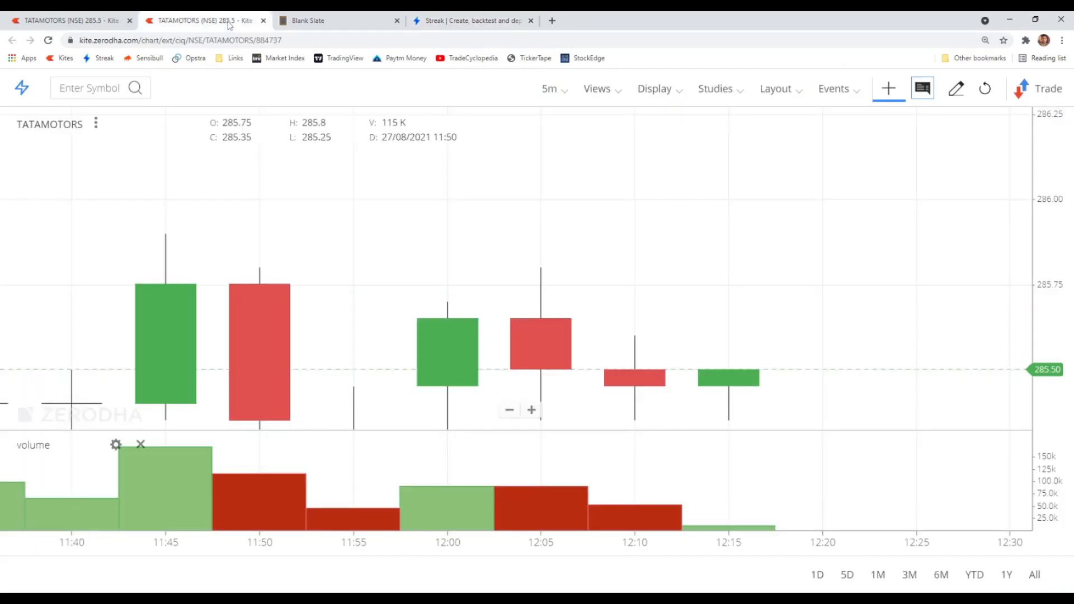
# - Change the buy crosses above example price in the notes to 270
pyautogui.click(316, 17)
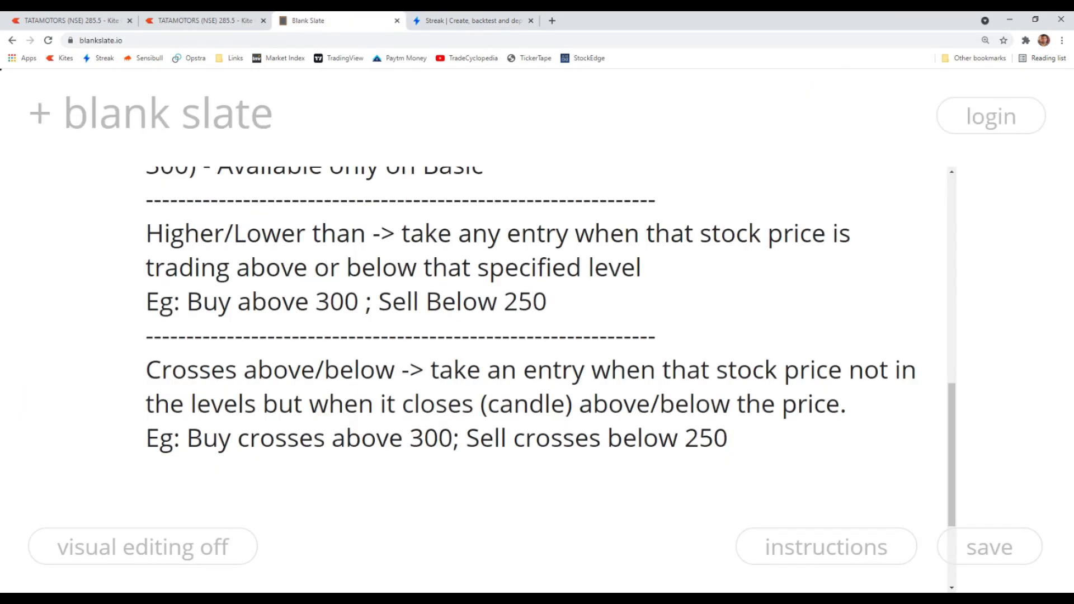
pyautogui.doubleClick(428, 438)
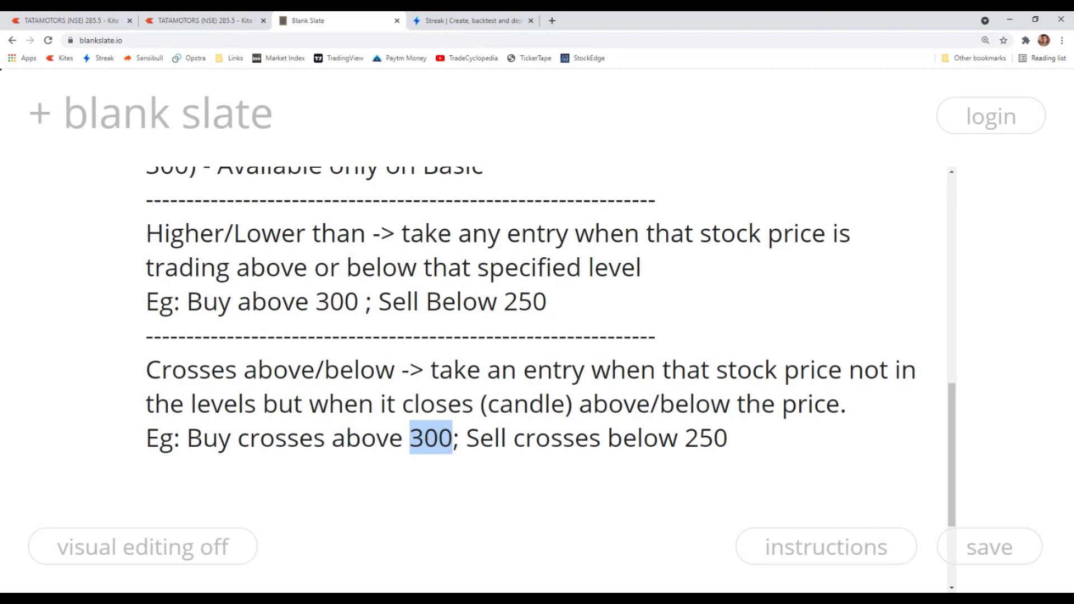
pyautogui.write('270')
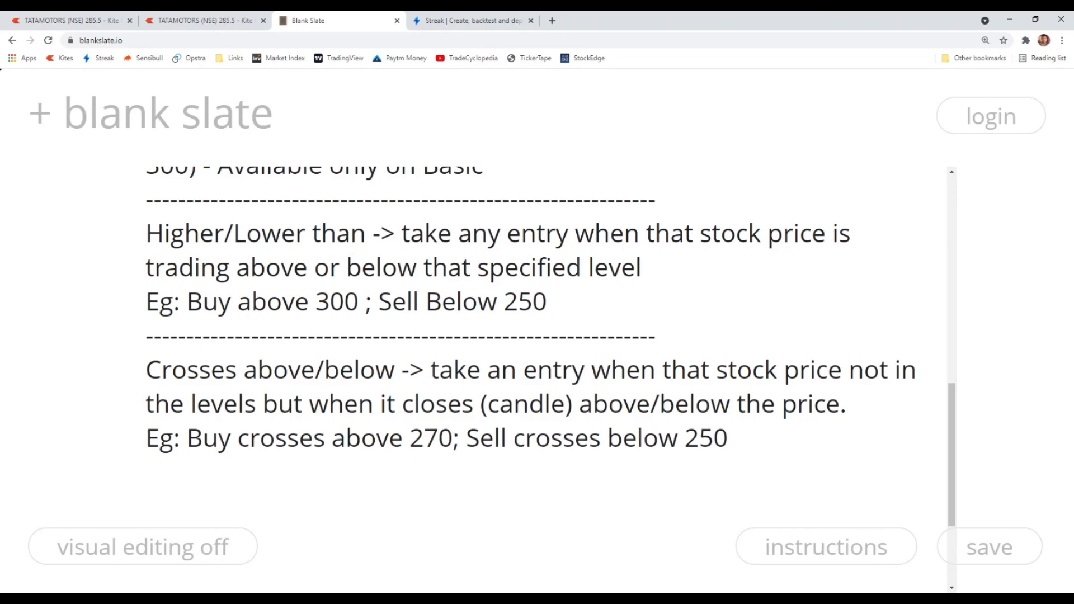
pyautogui.moveTo(204, 438); pyautogui.dragTo(453, 438)
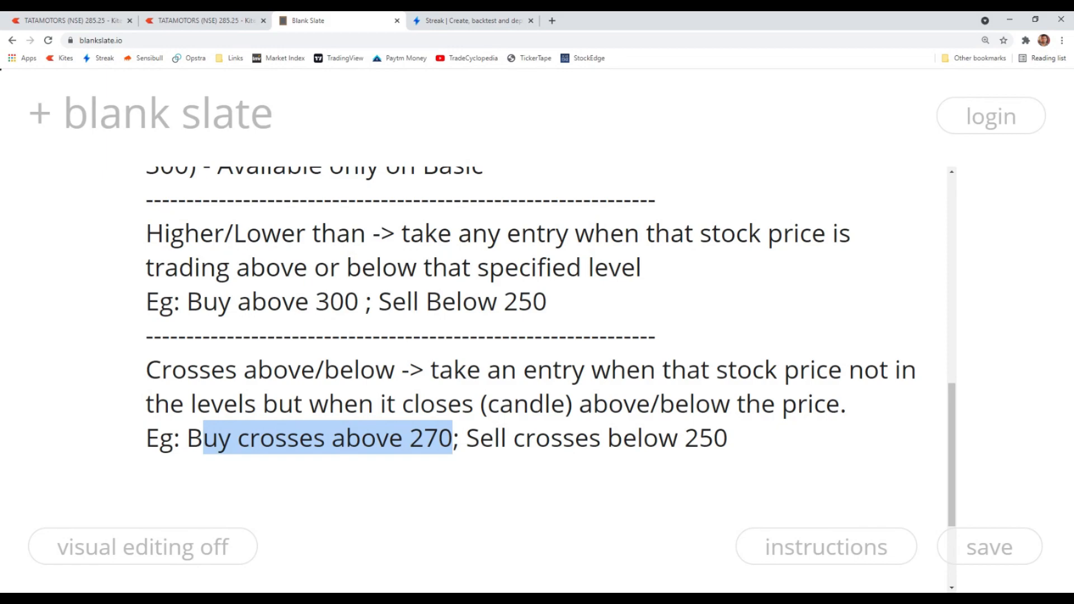
# - Change the entry condition's comparator to higher than
pyautogui.click(224, 21)
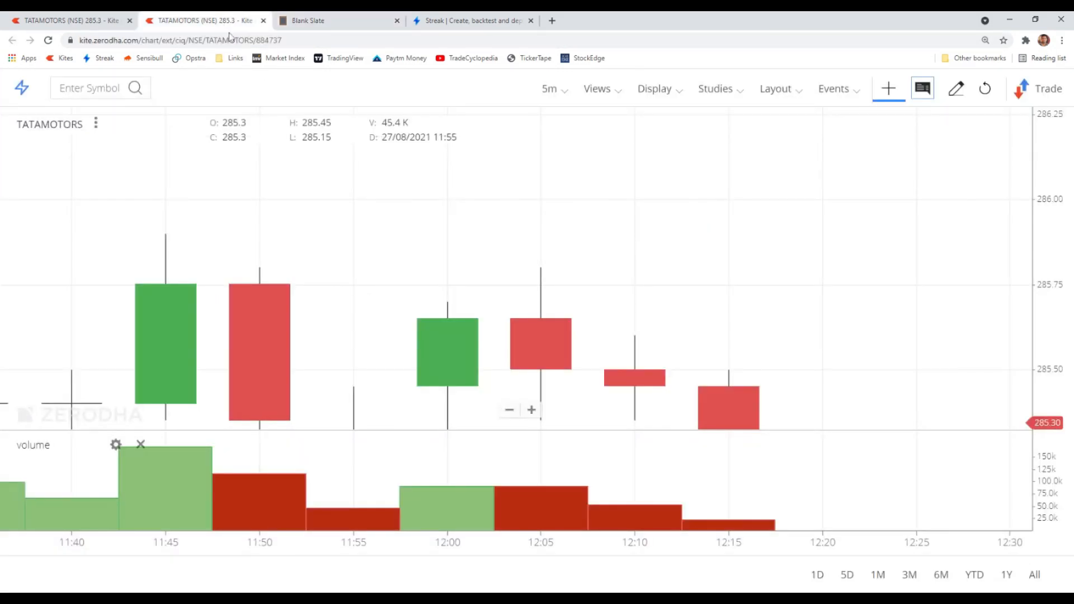
pyautogui.click(468, 21)
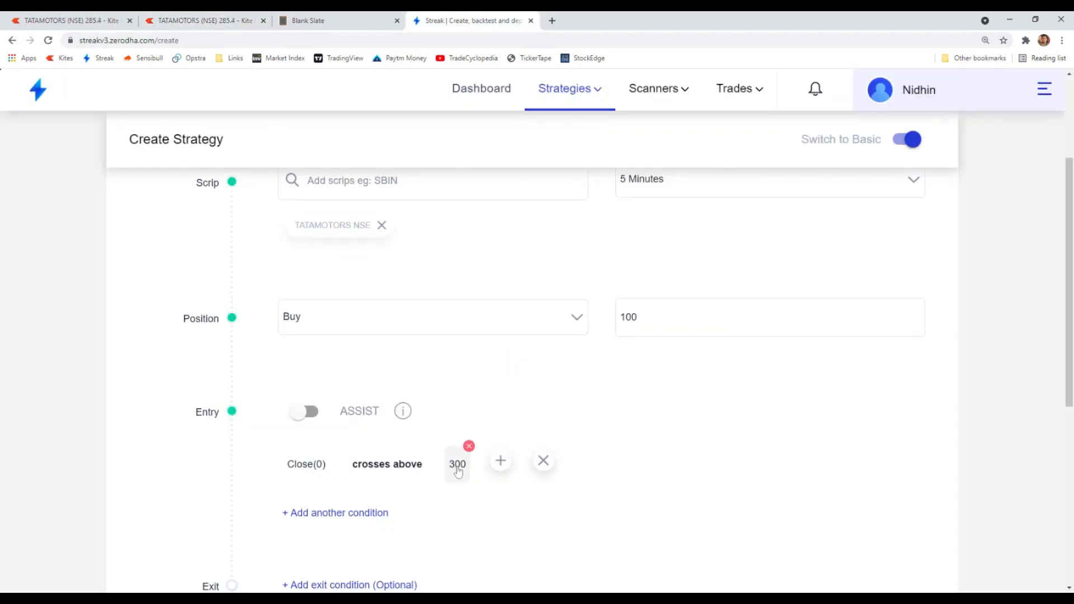
pyautogui.click(386, 466)
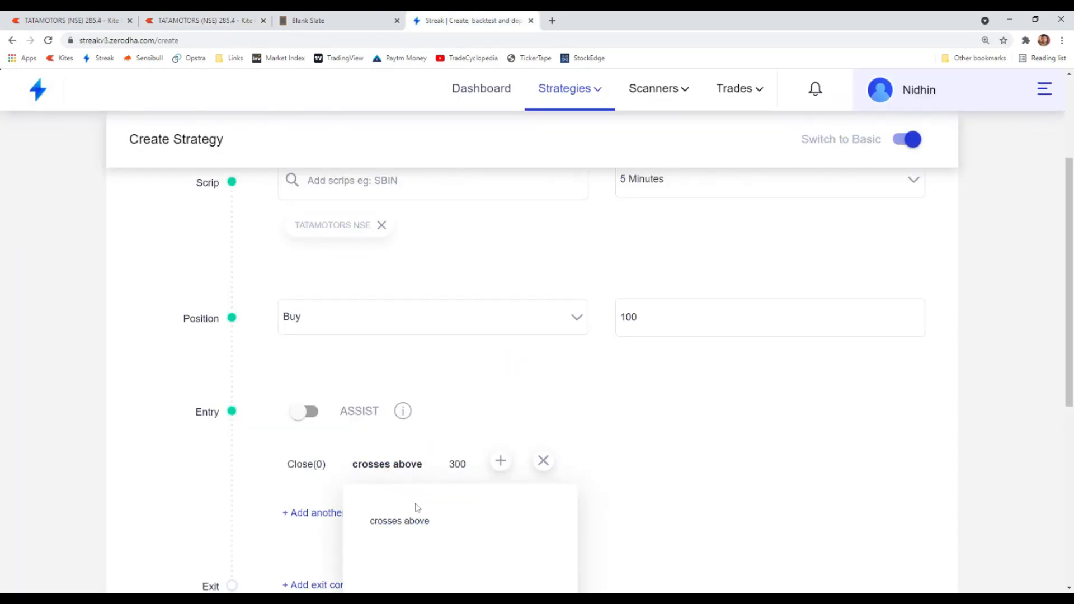
pyautogui.click(425, 446)
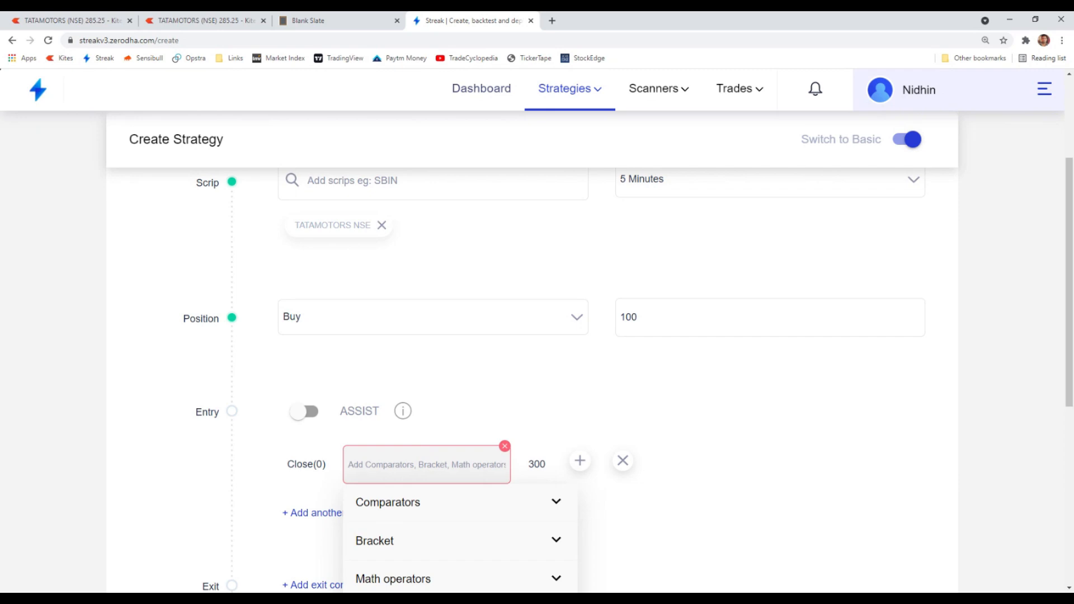
pyautogui.write('hig')
pyautogui.click(422, 536)
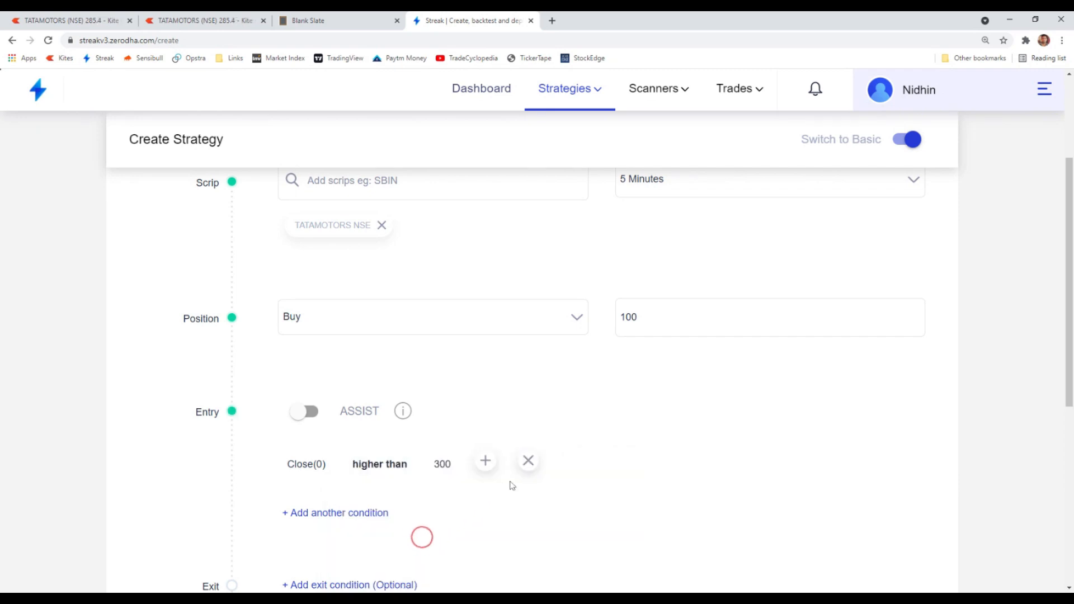
# - Set the higher than comparison value to 270
pyautogui.click(453, 447)
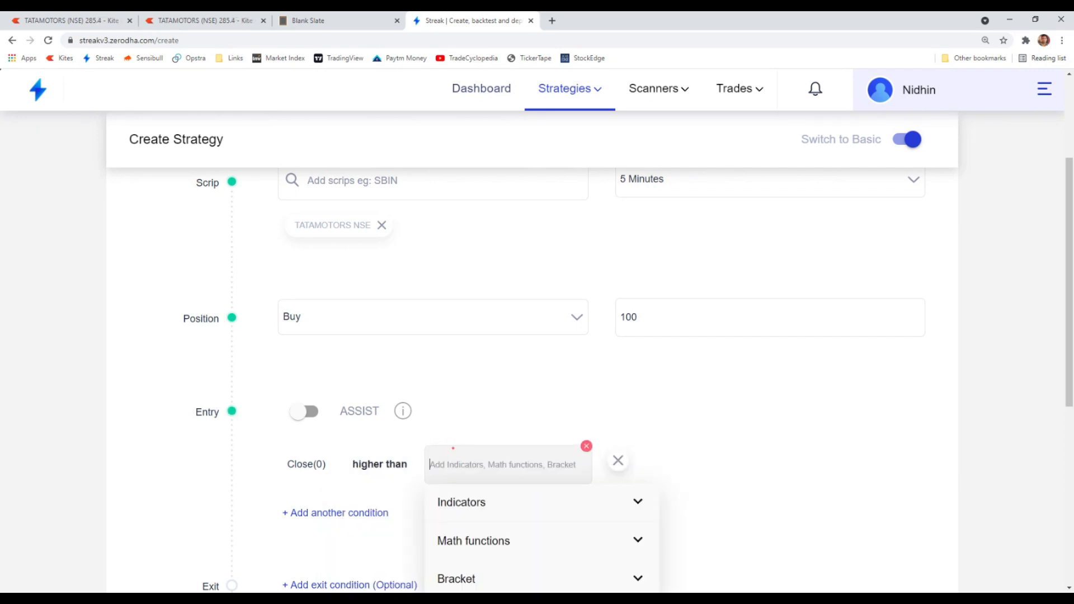
pyautogui.write('270')
pyautogui.moveTo(454, 467); pyautogui.dragTo(418, 471)
pyautogui.press('Return')
pyautogui.scroll(-2, 419, 471)
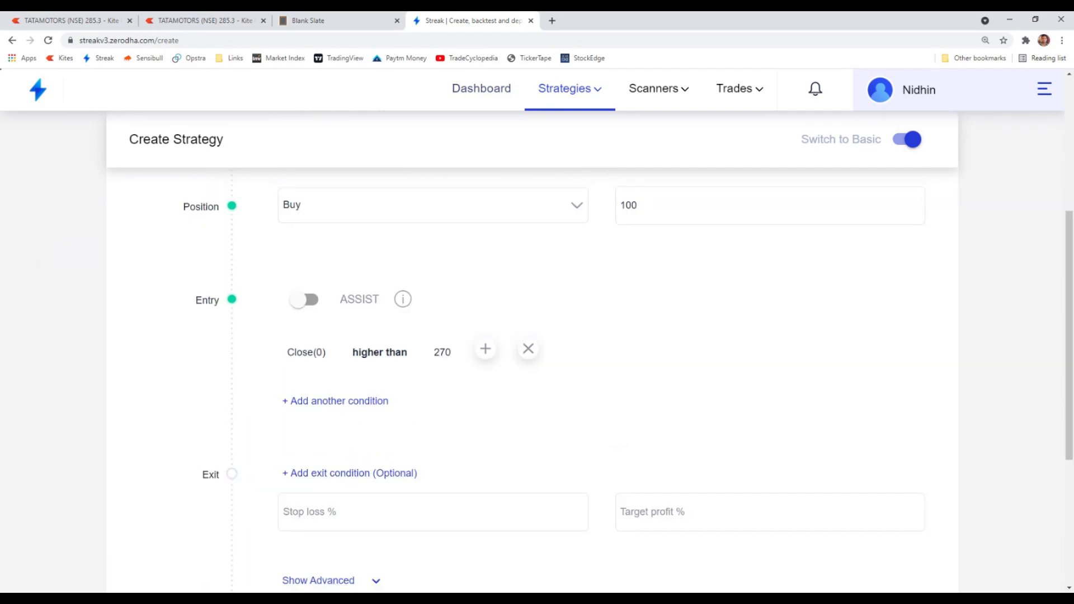
pyautogui.scroll(1, 498, 408)
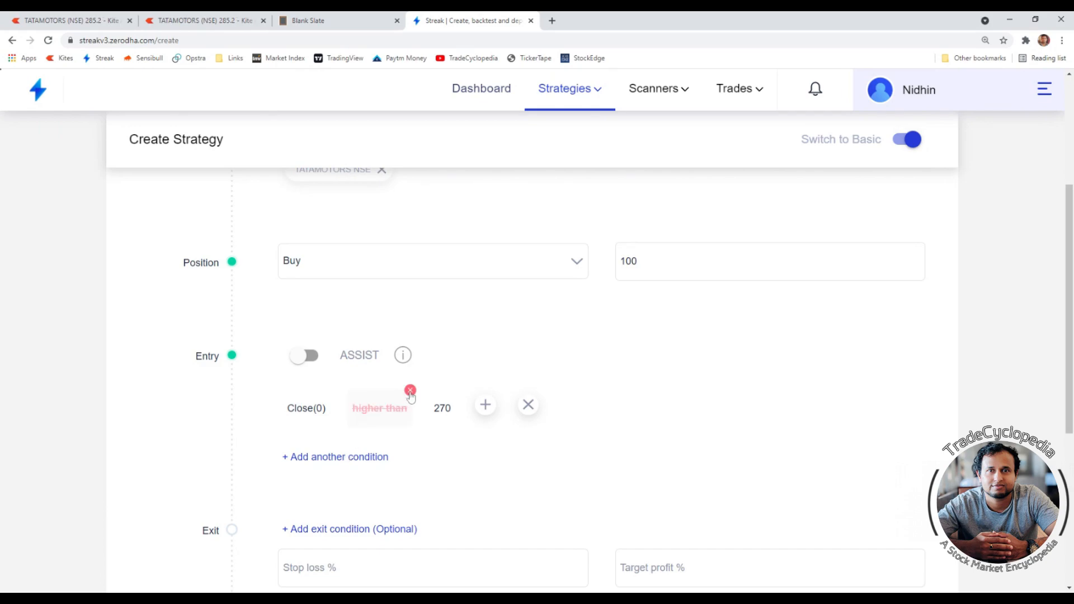
# - Change the comparator back to crosses above
pyautogui.click(391, 407)
pyautogui.write('cro')
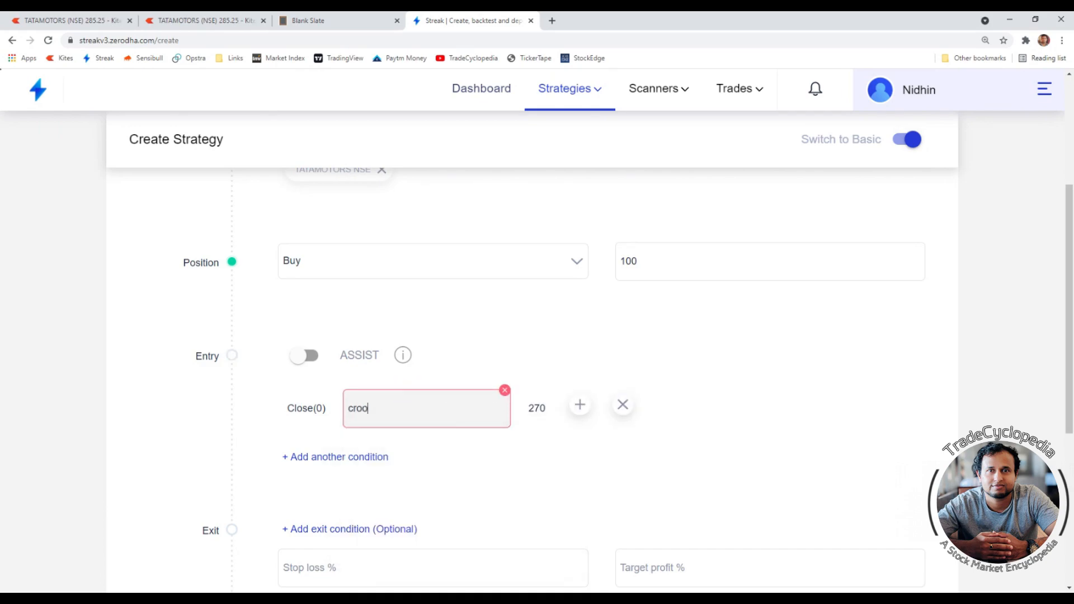
pyautogui.click(428, 538)
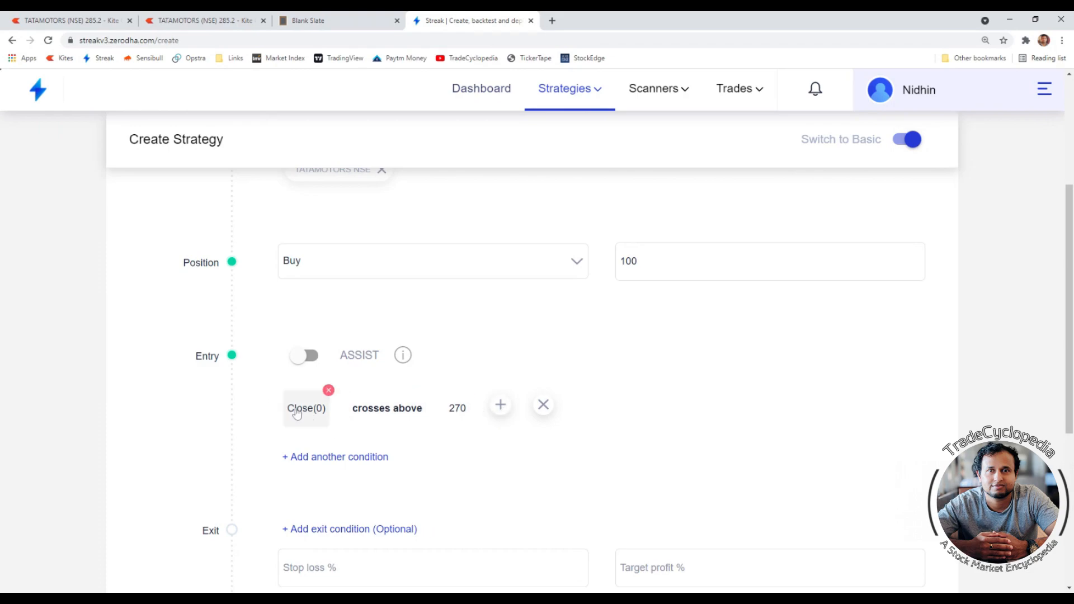
# - Replace the comparison value with the number 290
pyautogui.scroll(1, 495, 439)
pyautogui.scroll(-1, 479, 462)
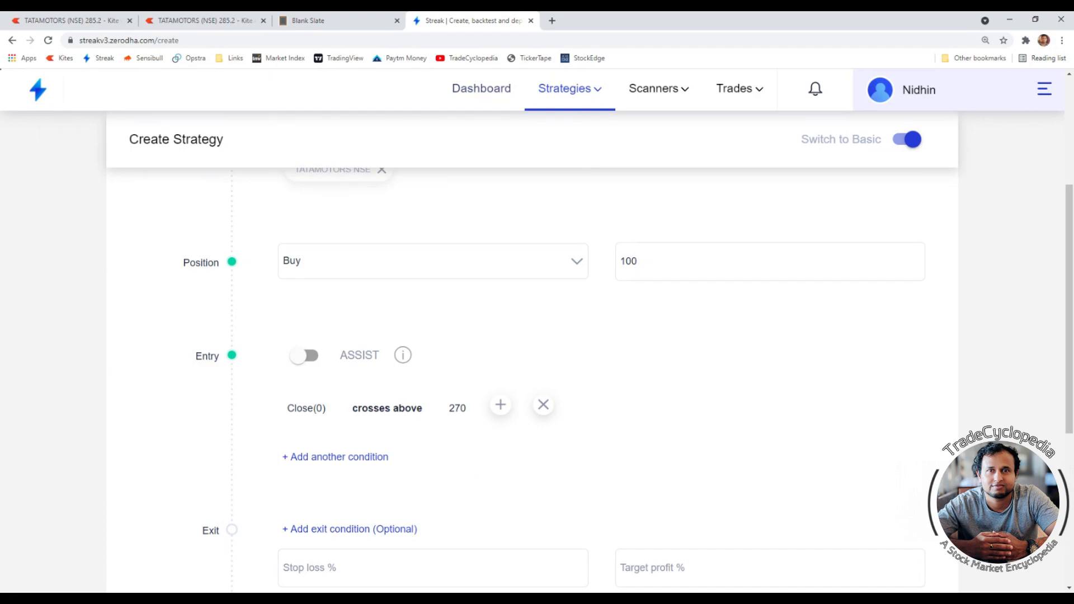
pyautogui.moveTo(455, 417)
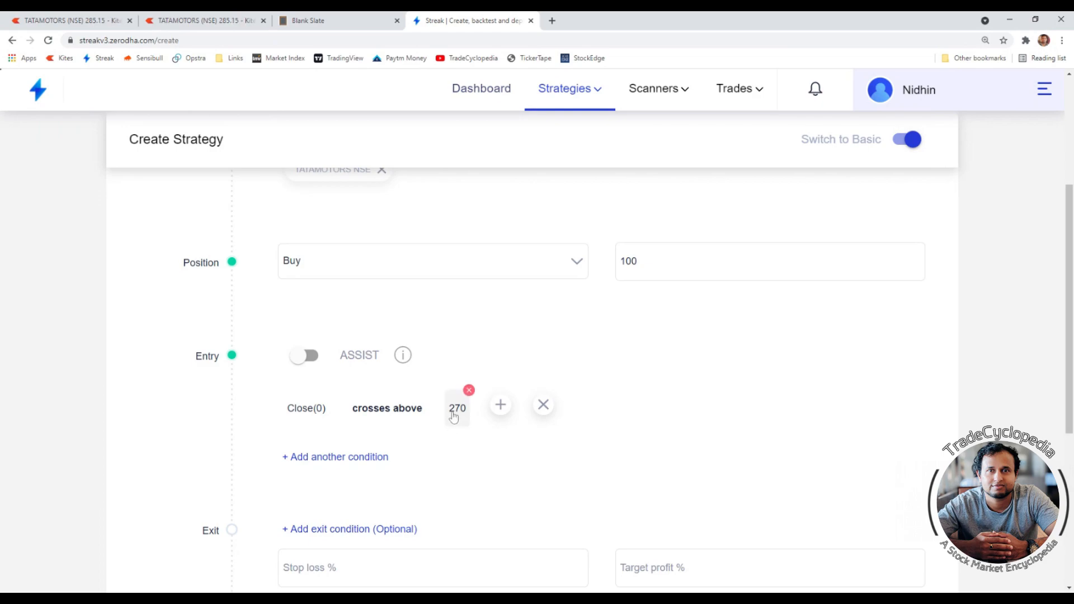
pyautogui.moveTo(305, 425)
pyautogui.click(469, 394)
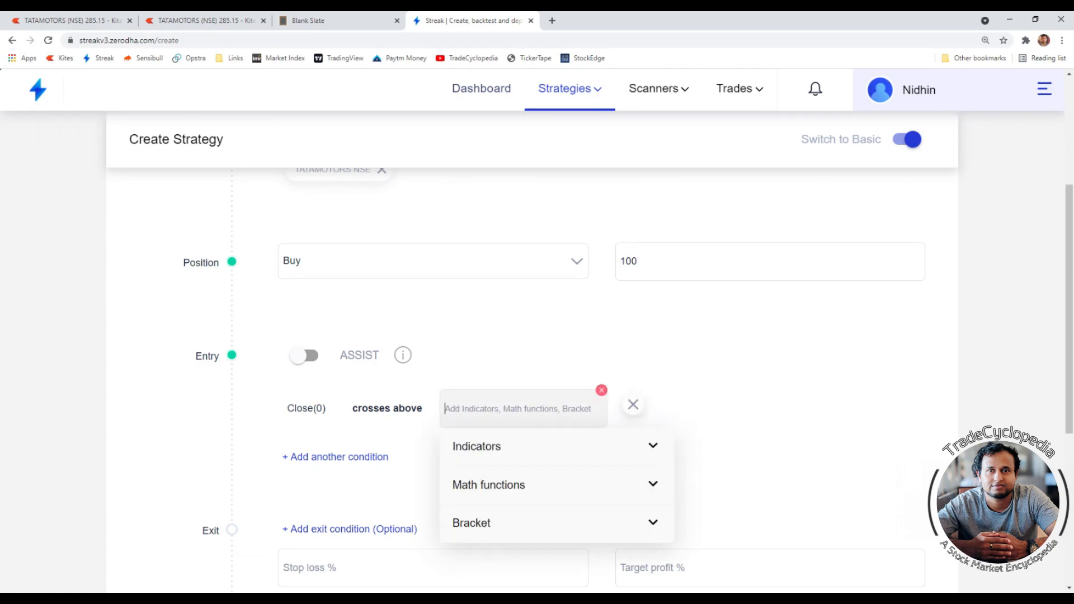
pyautogui.write('nu')
pyautogui.click(492, 485)
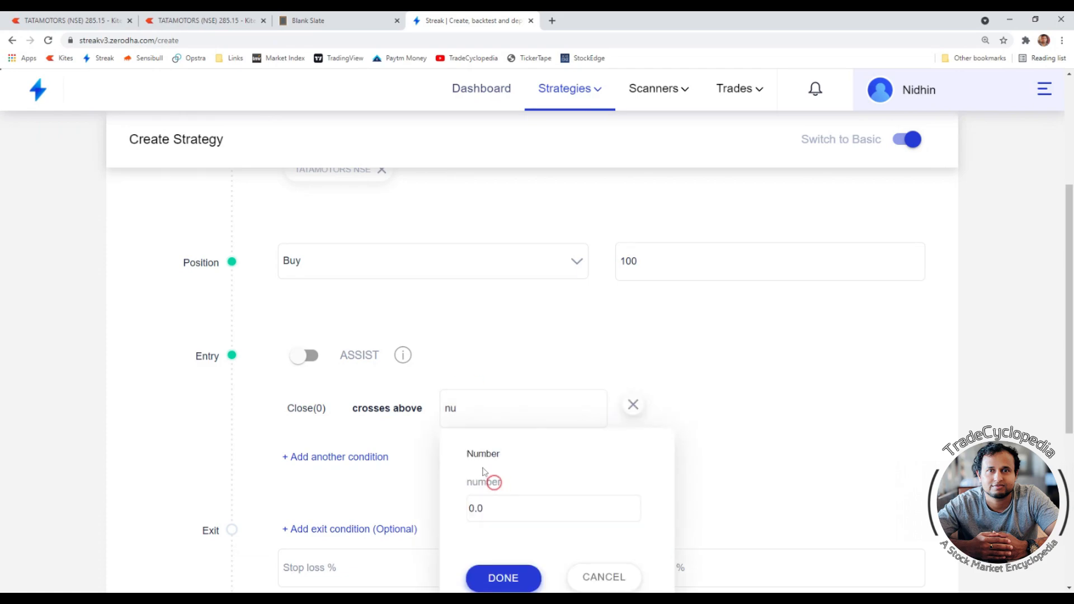
pyautogui.doubleClick(464, 508)
pyautogui.write('290')
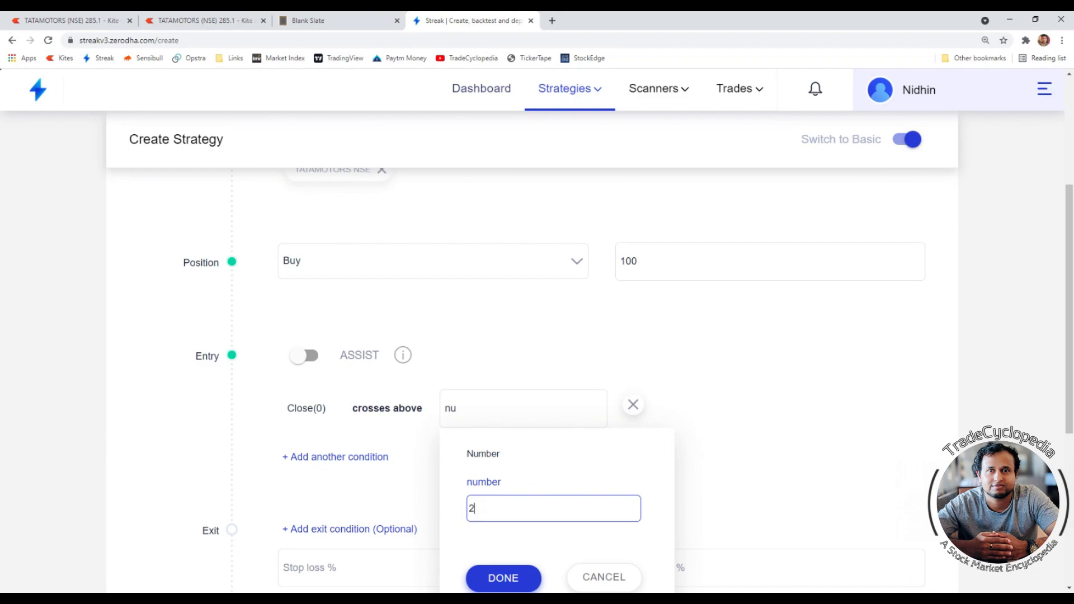
pyautogui.click(490, 578)
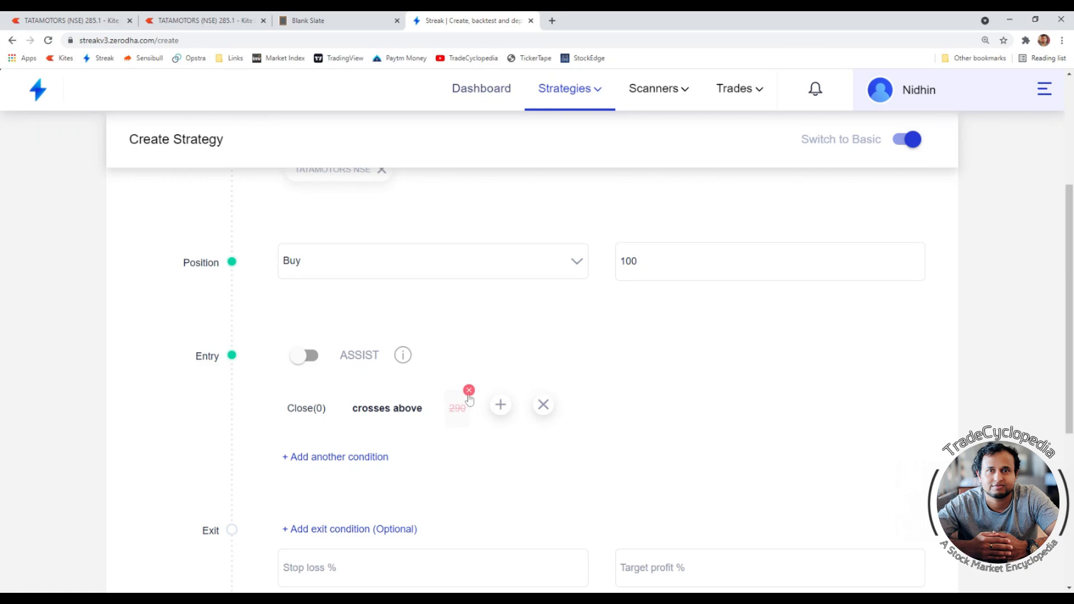
# - Replace the comparison value with the number 270
pyautogui.click(467, 402)
pyautogui.write('nu')
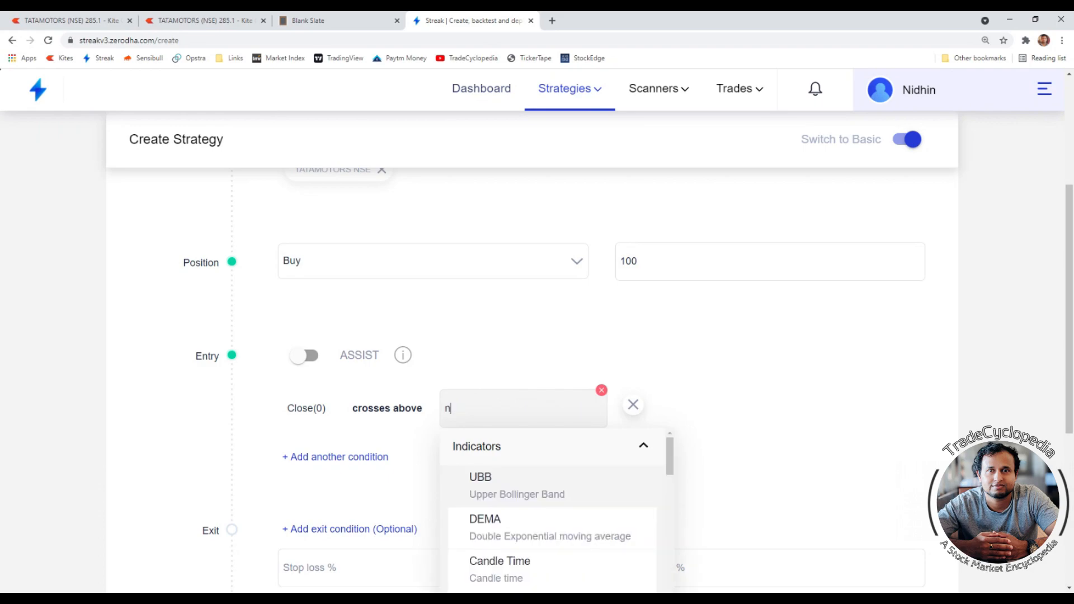
pyautogui.click(506, 501)
pyautogui.doubleClick(462, 507)
pyautogui.write('279')
pyautogui.press('BackSpace')
pyautogui.write('0')
pyautogui.click(503, 578)
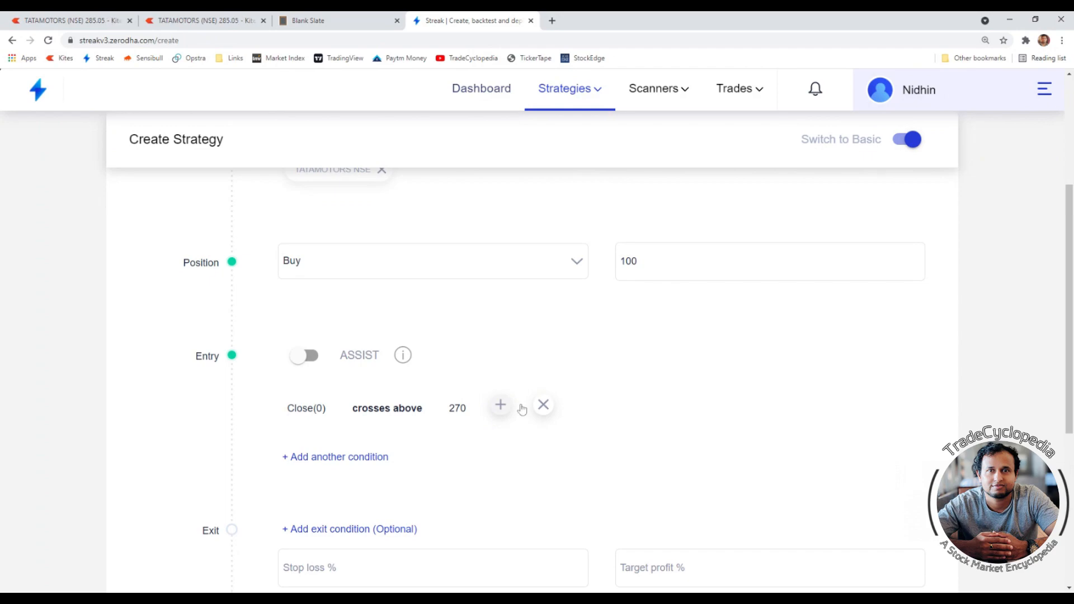
pyautogui.scroll(2, 525, 410)
pyautogui.scroll(-1, 558, 364)
pyautogui.scroll(-2, 559, 492)
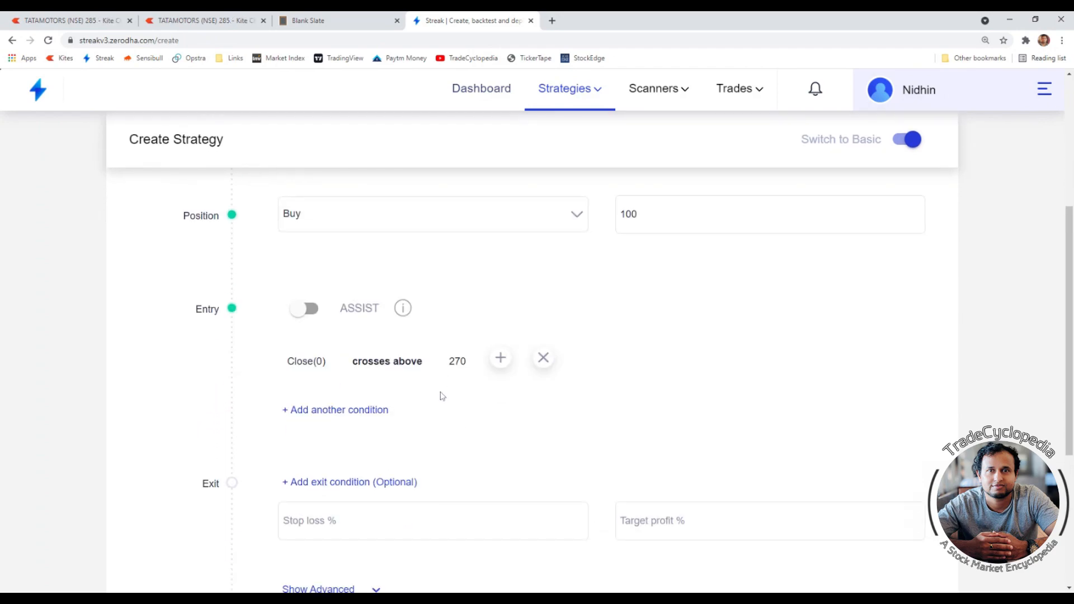
# - Change the entry comparator to crosses below
pyautogui.moveTo(396, 350)
pyautogui.click(426, 335)
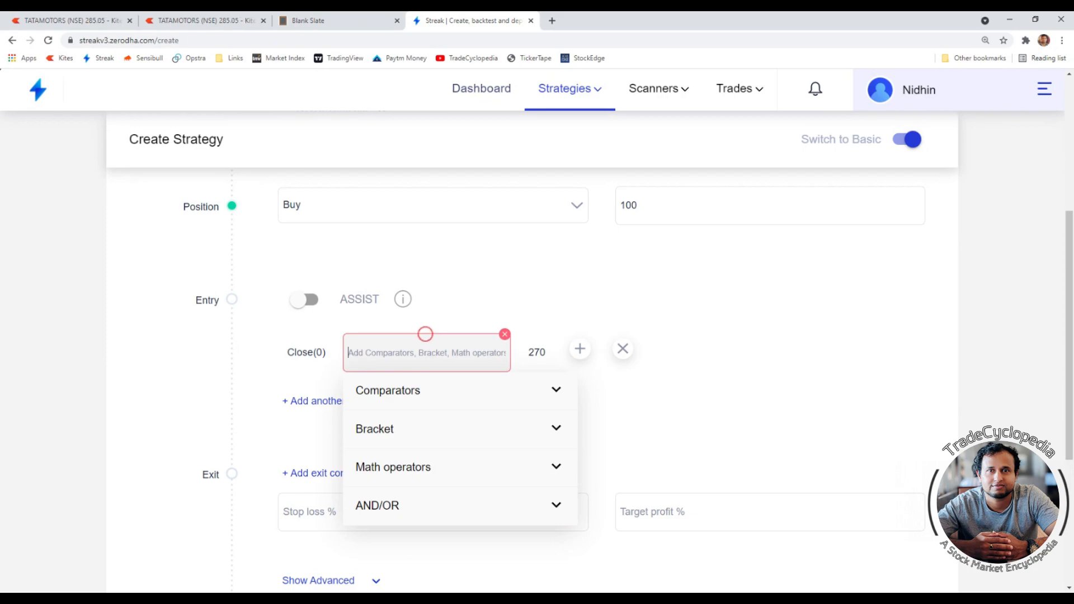
pyautogui.write('cr')
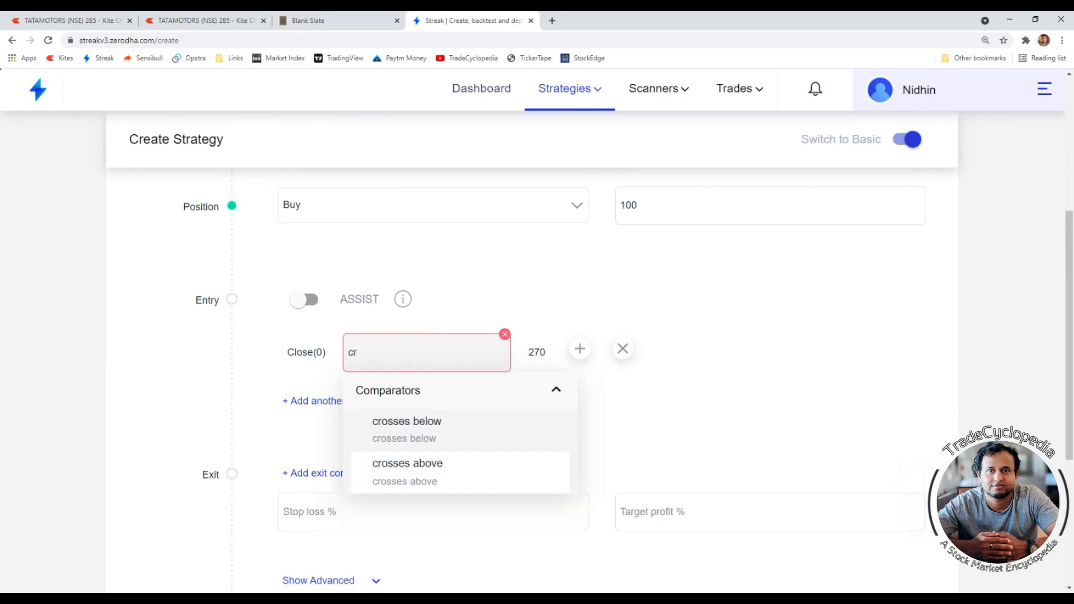
pyautogui.click(431, 435)
# - Set the entry comparison value to the number 300
pyautogui.click(468, 335)
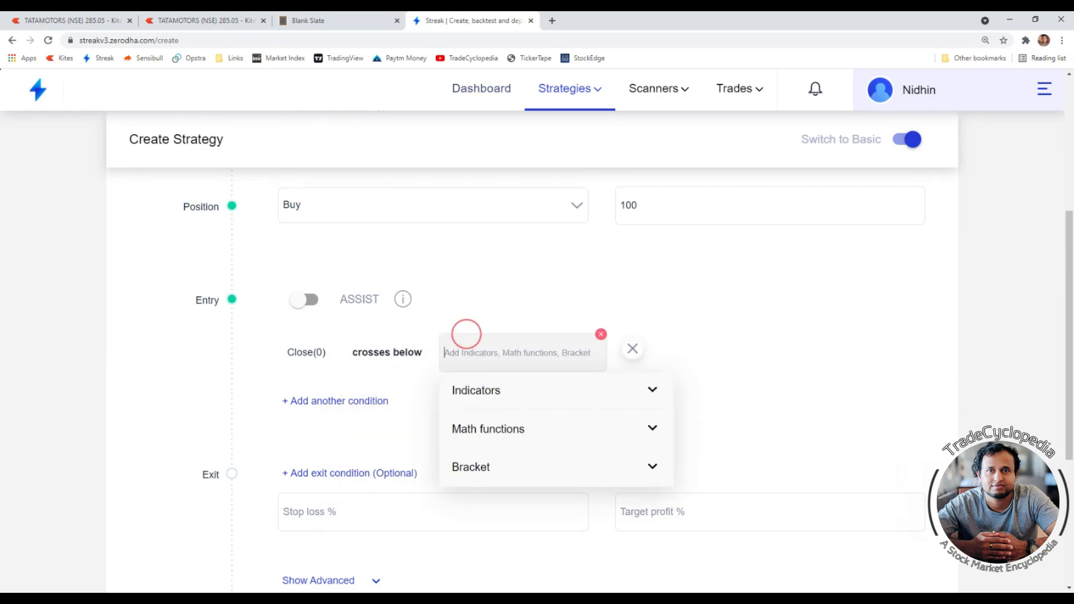
pyautogui.write('300')
pyautogui.press('BackSpace')
pyautogui.press('BackSpace')
pyautogui.press('BackSpace')
pyautogui.write('nu')
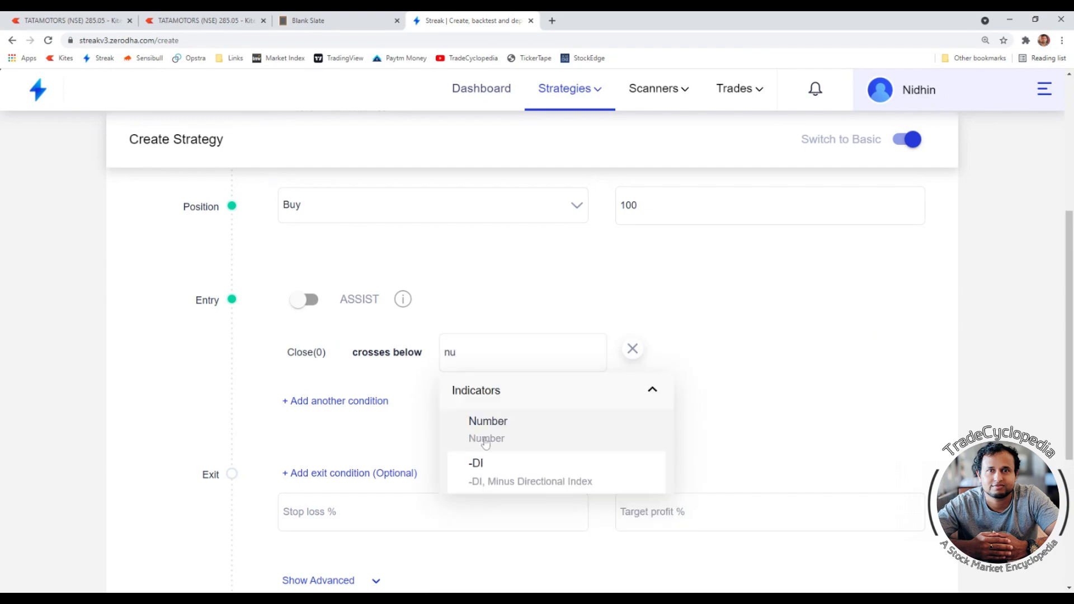
pyautogui.click(519, 436)
pyautogui.hotkey('ctrl', 'a')
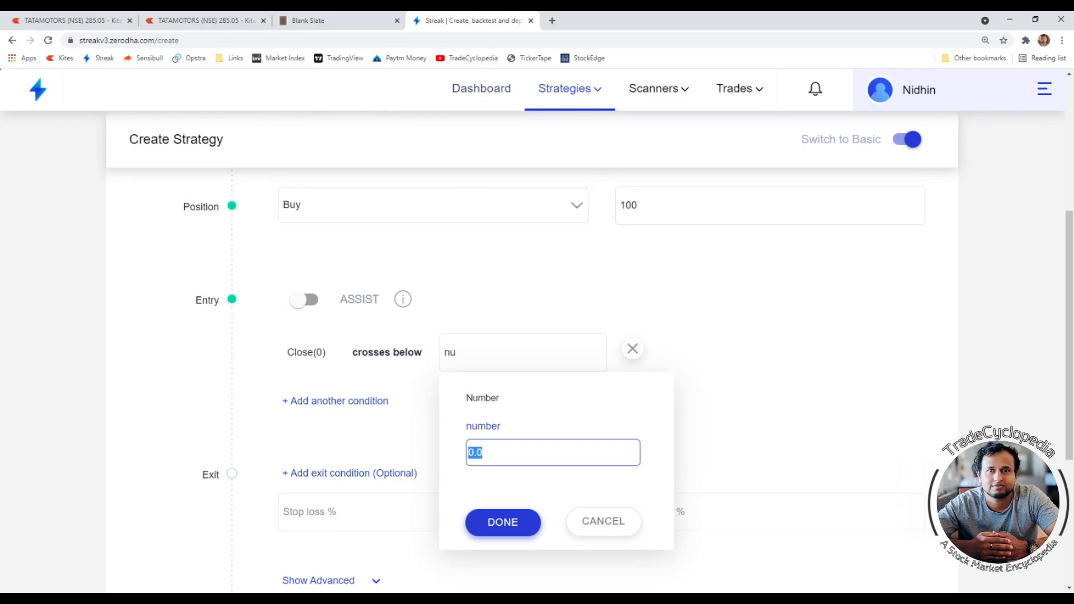
pyautogui.write('300')
pyautogui.click(503, 521)
# - Change the position to Sell
pyautogui.scroll(3, 396, 328)
pyautogui.click(302, 382)
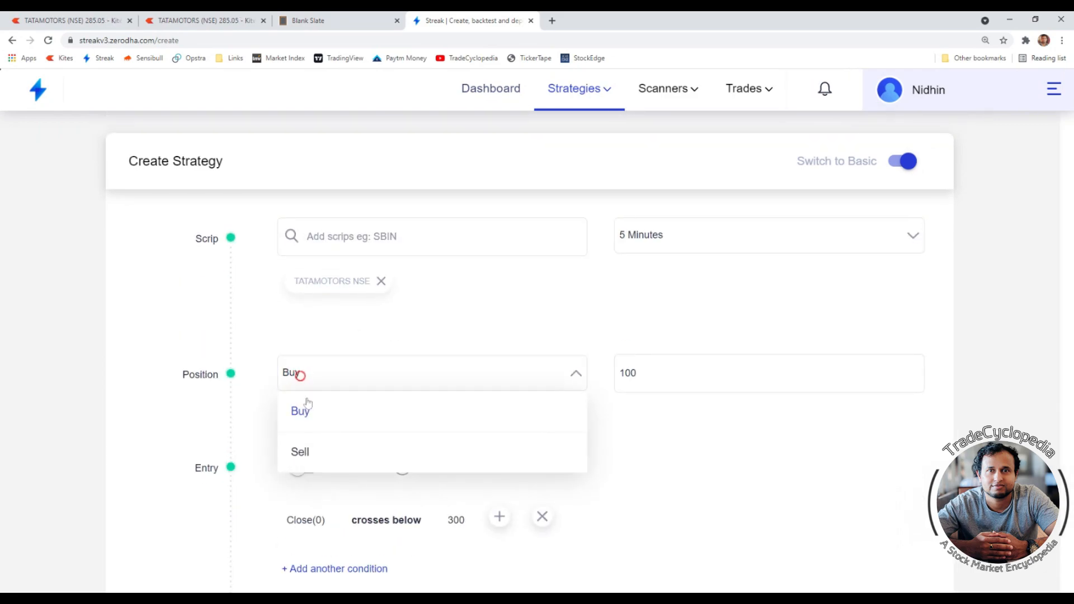
pyautogui.click(304, 457)
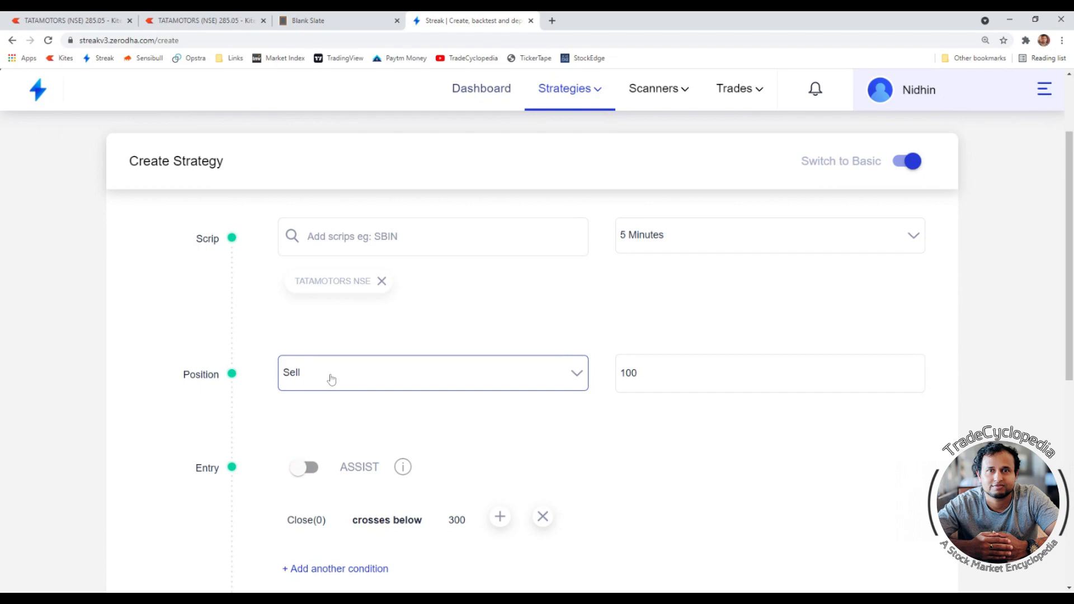
# - Compare the entry condition with the crosses above/below examples in the notes page, then return to the strategy
pyautogui.scroll(-1, 331, 381)
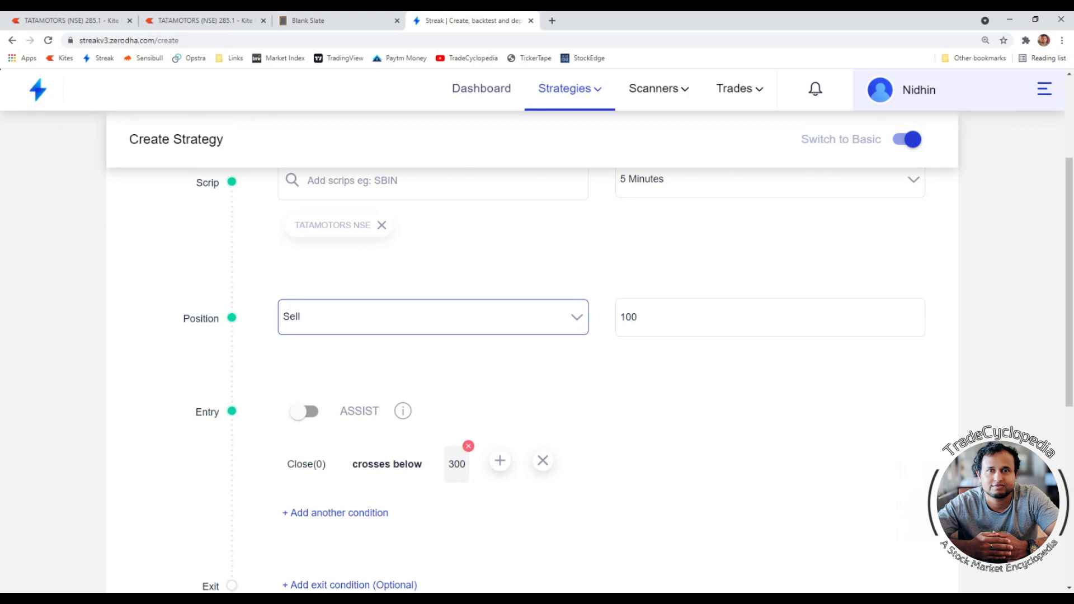
pyautogui.scroll(1, 345, 339)
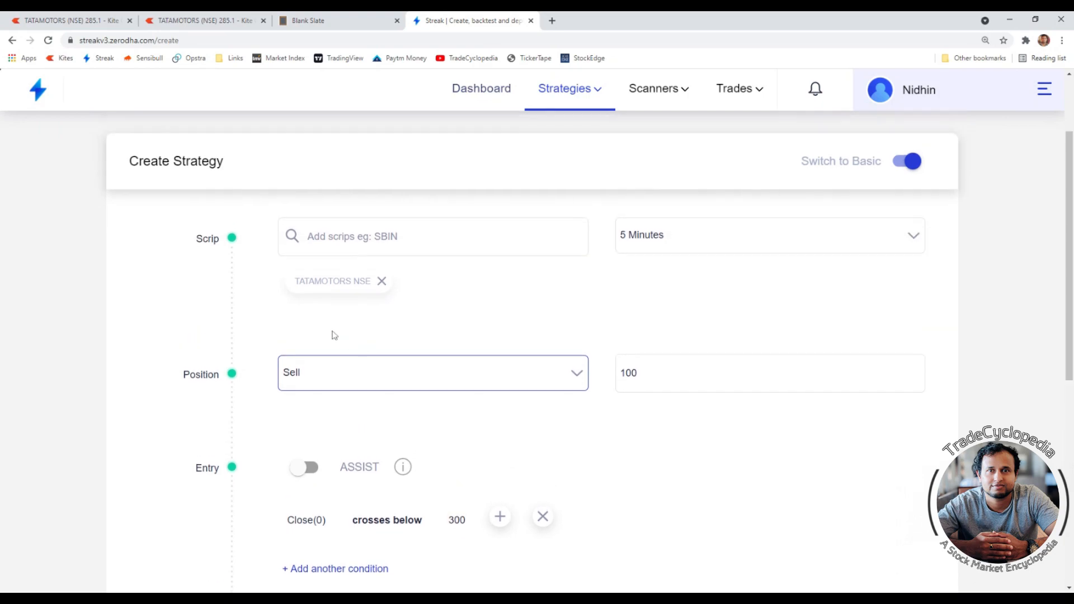
pyautogui.scroll(-1, 426, 432)
pyautogui.scroll(-1, 429, 431)
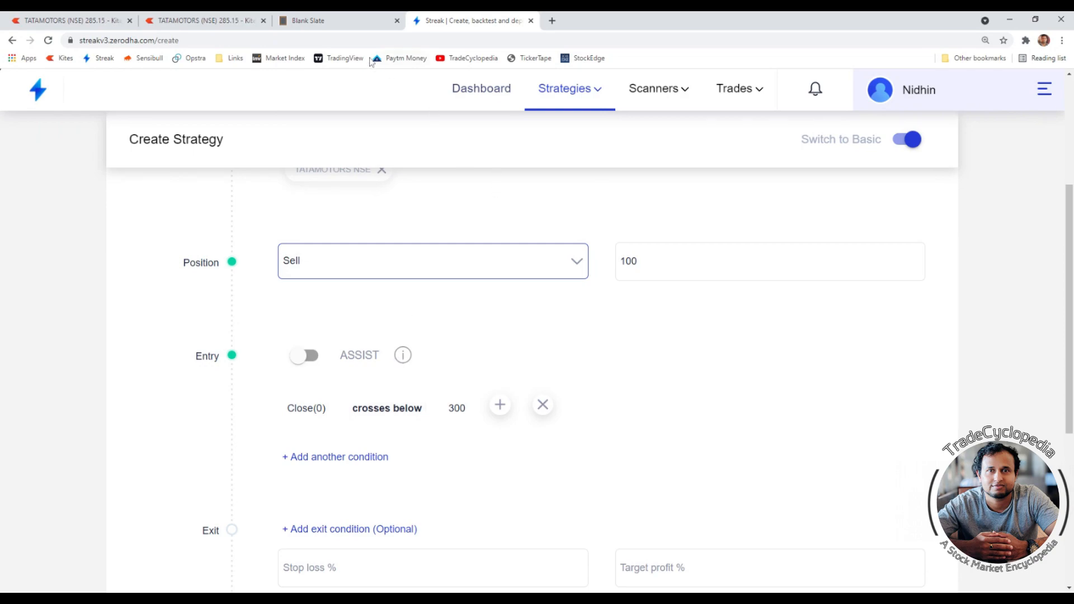
pyautogui.click(336, 21)
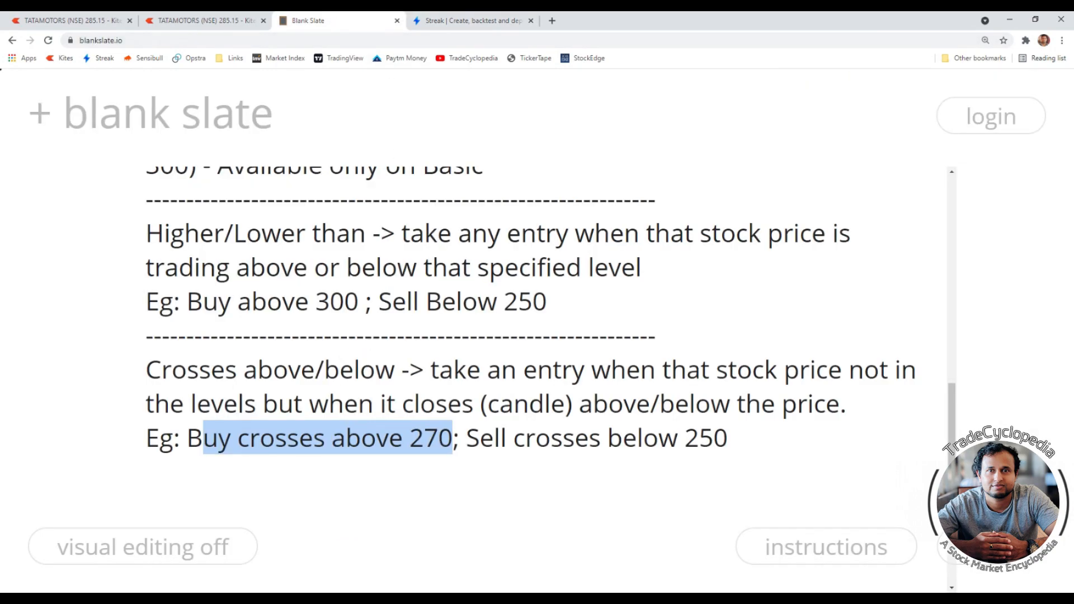
pyautogui.scroll(-3, 532, 370)
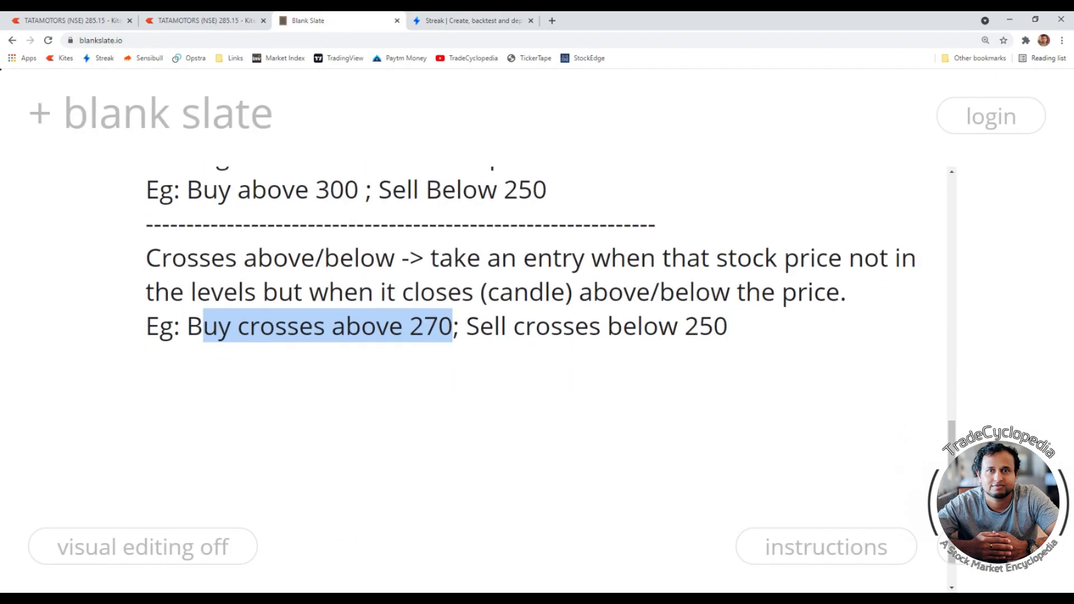
pyautogui.scroll(3, 531, 369)
pyautogui.scroll(1, 531, 369)
pyautogui.click(473, 21)
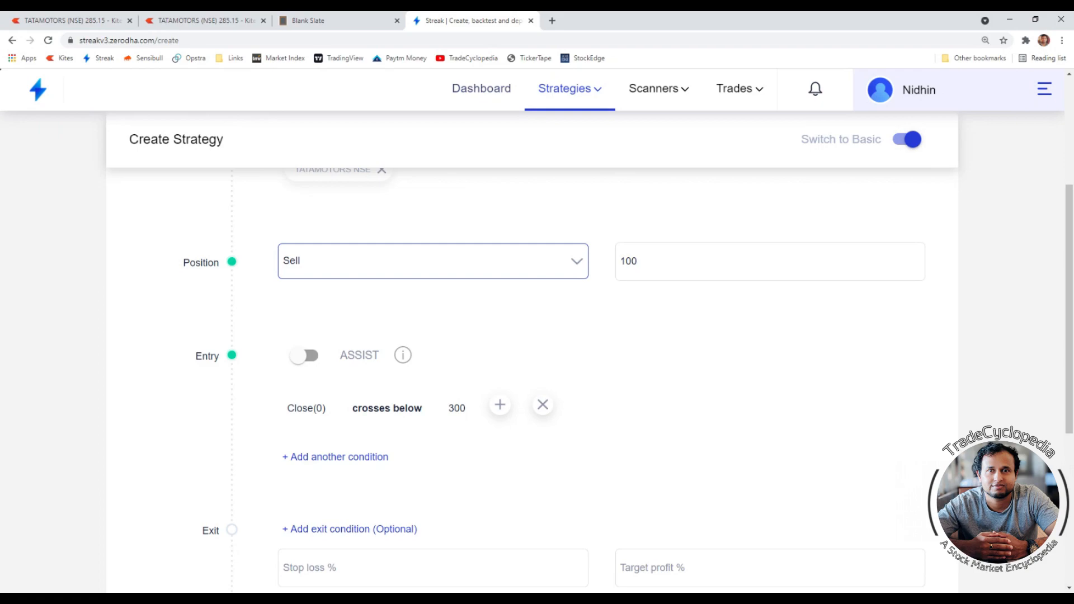
# - Add an exit condition starting with the Close price indicator
pyautogui.scroll(1, 455, 391)
pyautogui.scroll(-1, 455, 413)
pyautogui.scroll(1, 455, 473)
pyautogui.scroll(-1, 458, 460)
pyautogui.scroll(-1, 428, 481)
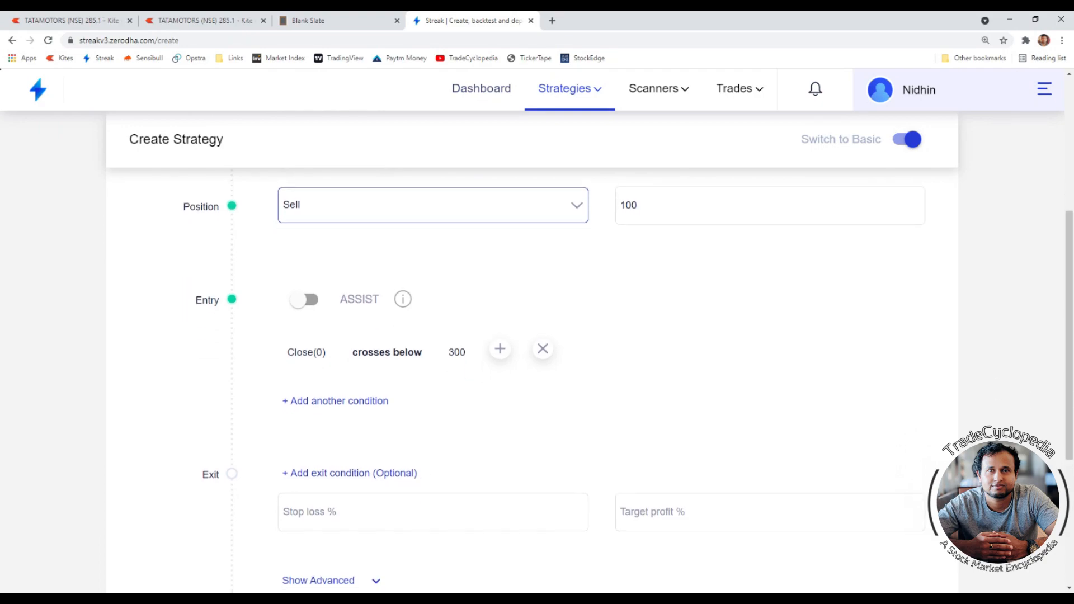
pyautogui.click(355, 476)
pyautogui.click(350, 513)
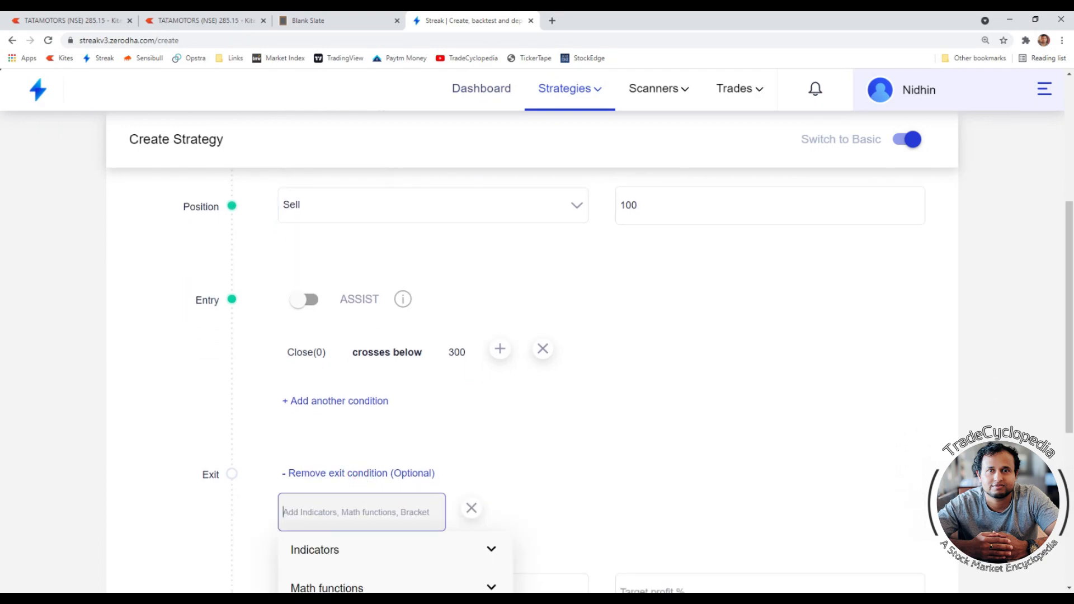
pyautogui.write('clo')
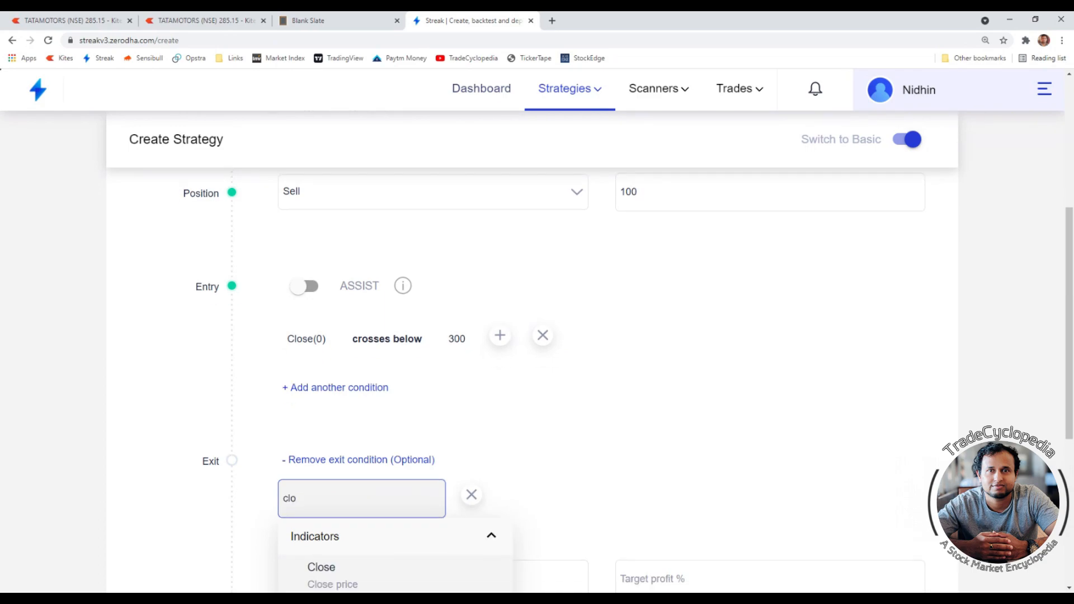
pyautogui.scroll(-1, 352, 390)
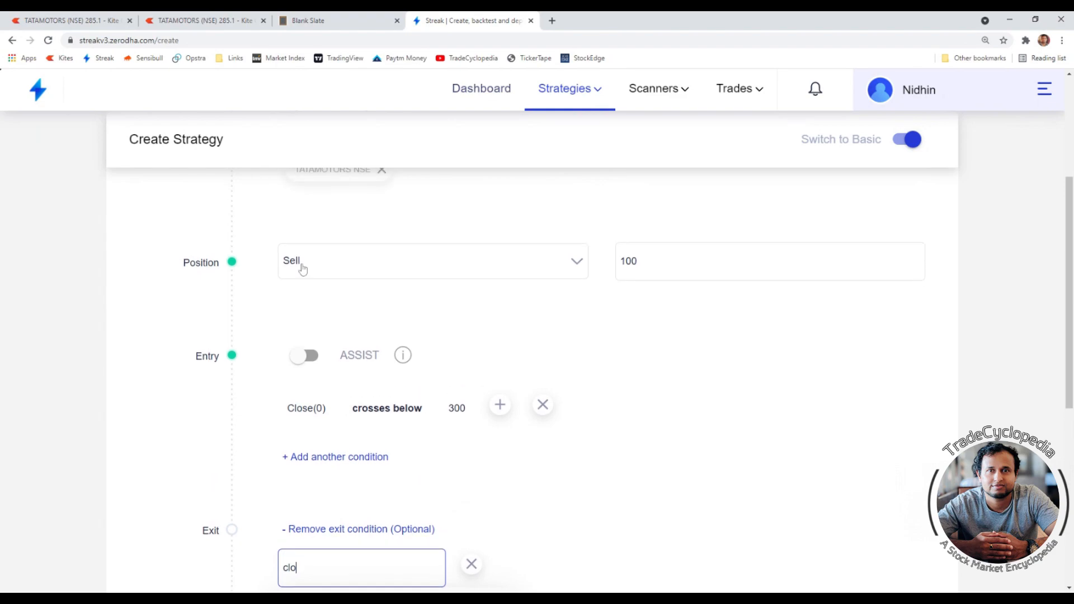
pyautogui.click(358, 532)
pyautogui.scroll(-3, 359, 532)
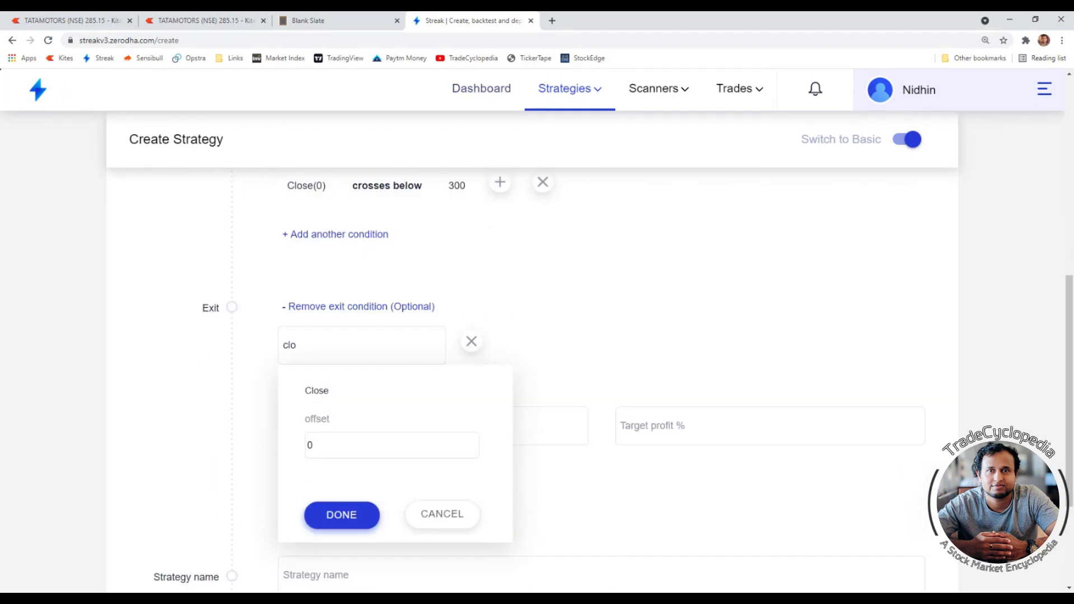
pyautogui.click(331, 458)
# - Set the exit condition's comparator to crosses above
pyautogui.click(361, 285)
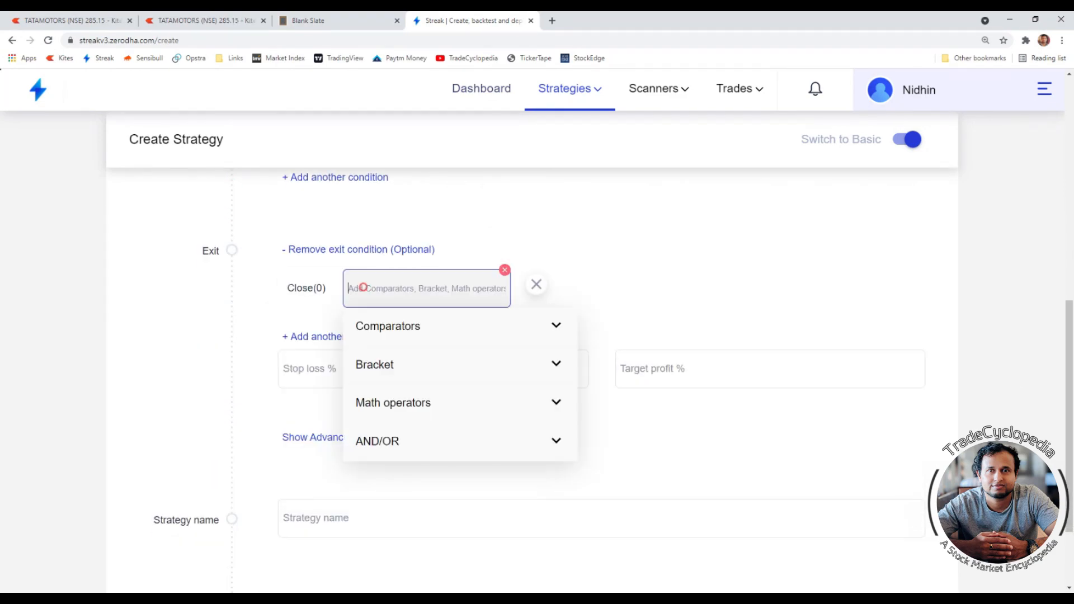
pyautogui.write('cro')
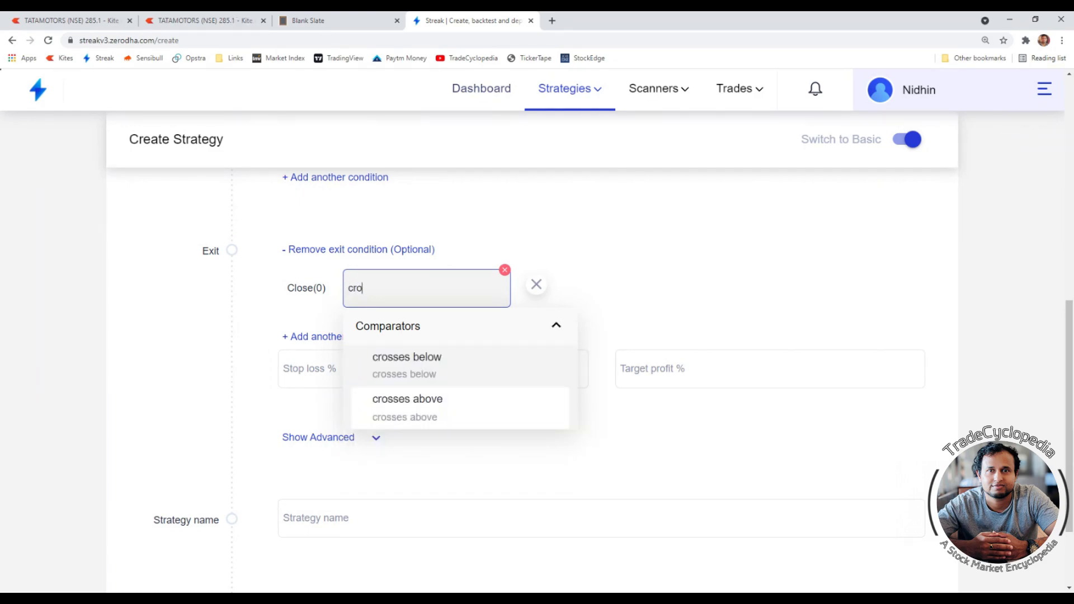
pyautogui.click(408, 400)
# - Set the exit comparison value to the number 305
pyautogui.click(457, 285)
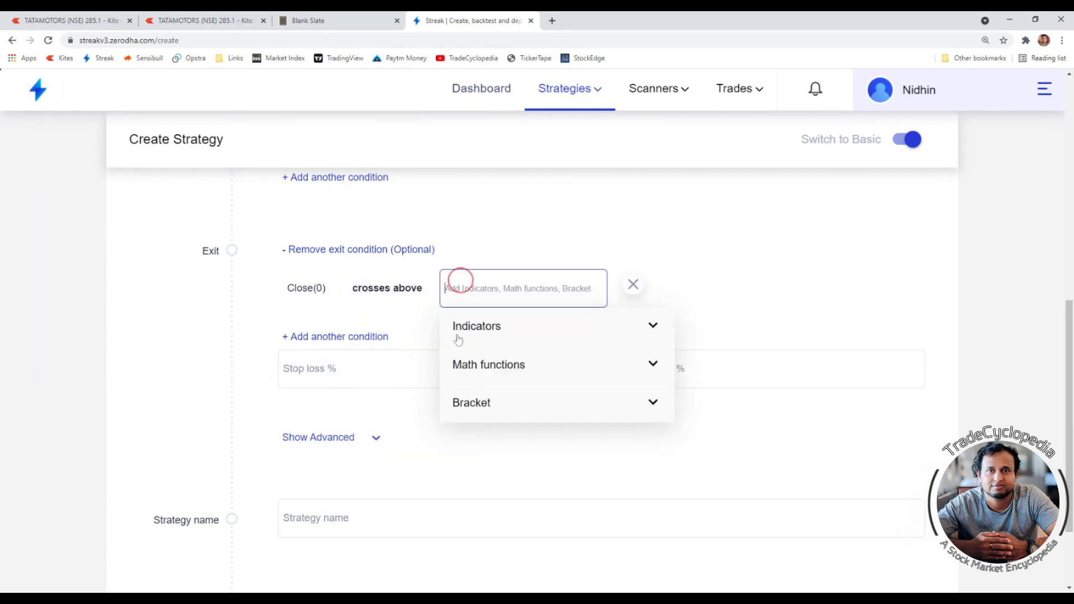
pyautogui.write('num')
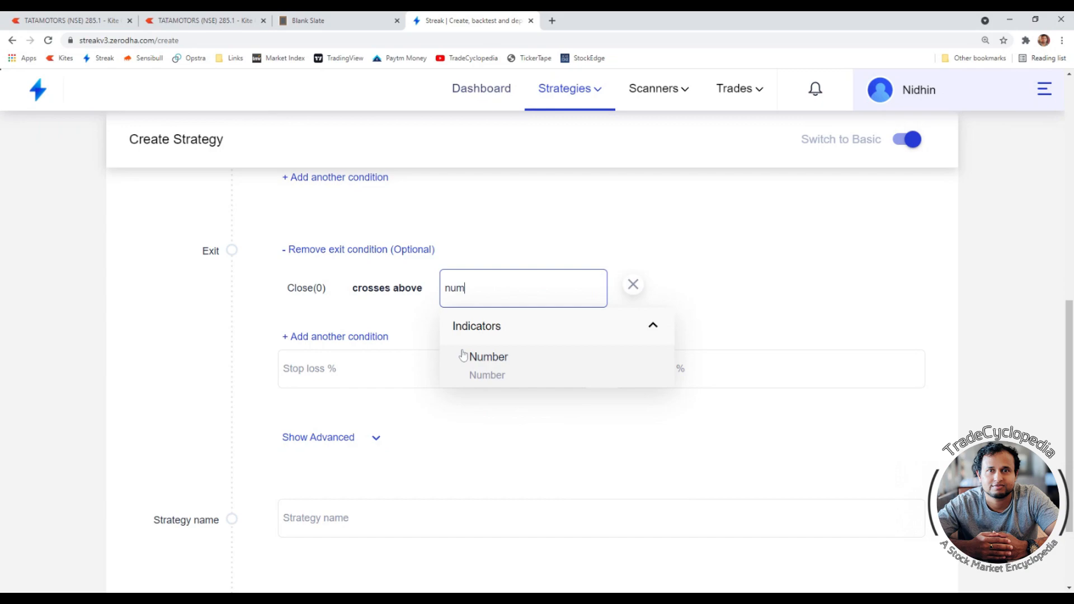
pyautogui.click(498, 372)
pyautogui.click(480, 387)
pyautogui.moveTo(480, 387); pyautogui.dragTo(468, 388)
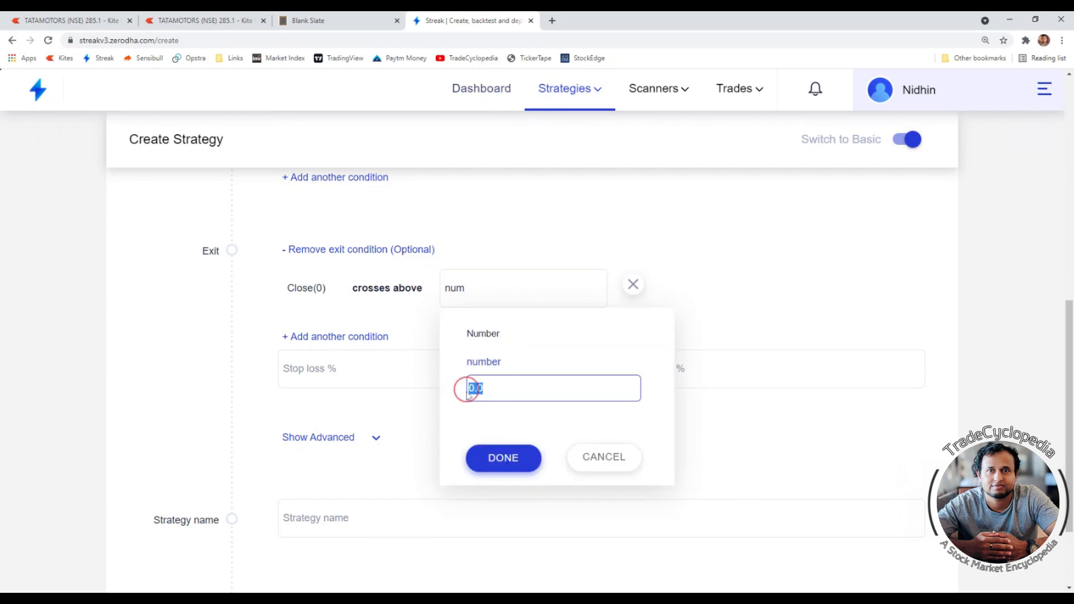
pyautogui.write('305')
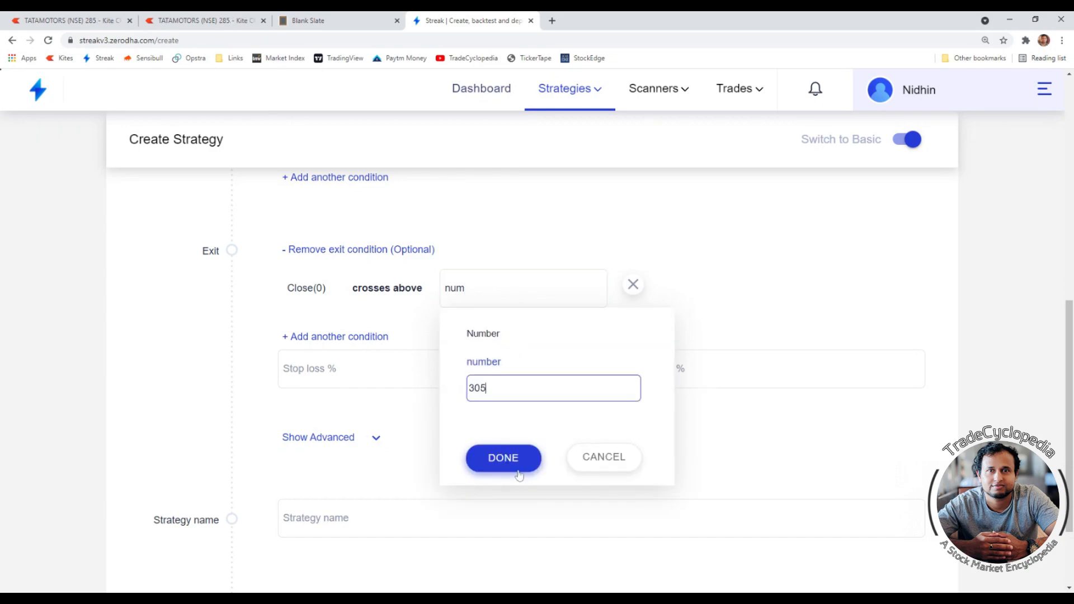
pyautogui.click(504, 458)
# - Review the strategy's position, entry and exit conditions, then switch to the notes page
pyautogui.scroll(3, 470, 451)
pyautogui.scroll(1, 471, 451)
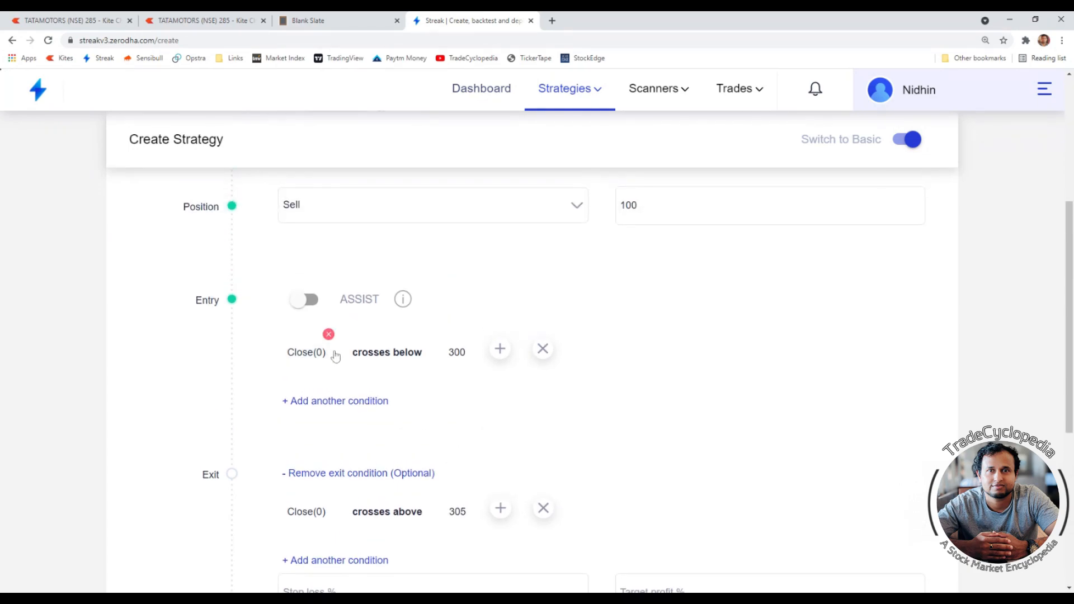
pyautogui.scroll(3, 313, 333)
pyautogui.scroll(-3, 353, 376)
pyautogui.scroll(-1, 461, 438)
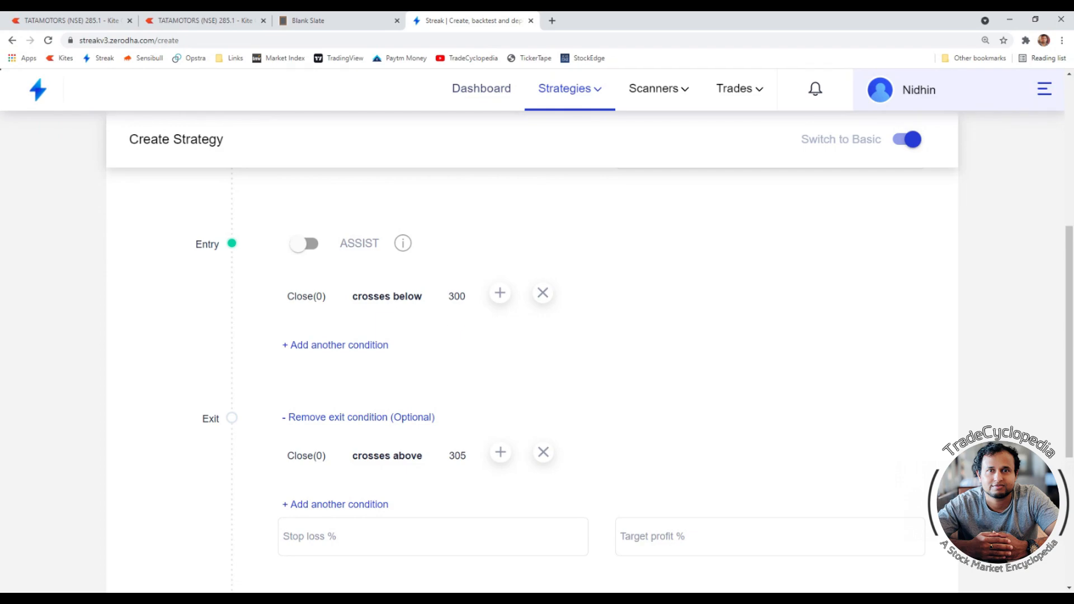
pyautogui.scroll(6, 475, 378)
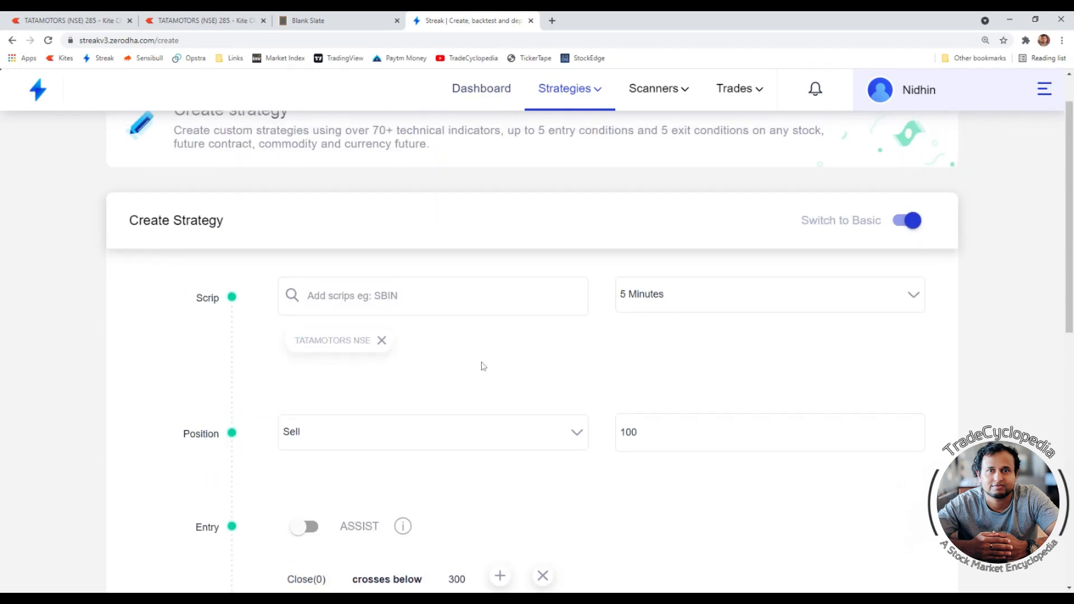
pyautogui.scroll(-2, 506, 390)
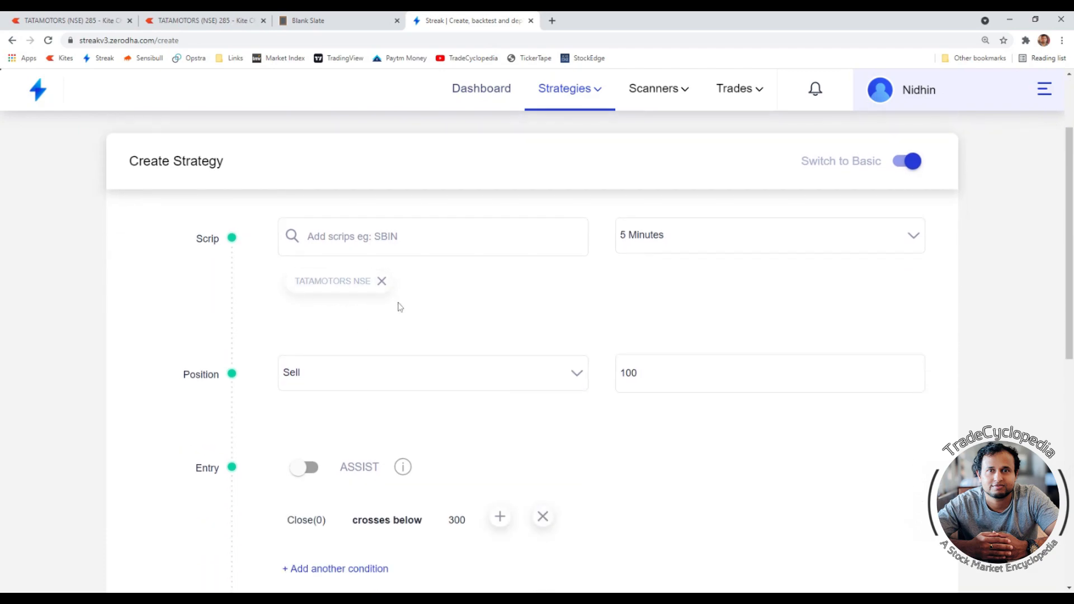
pyautogui.scroll(-5, 426, 325)
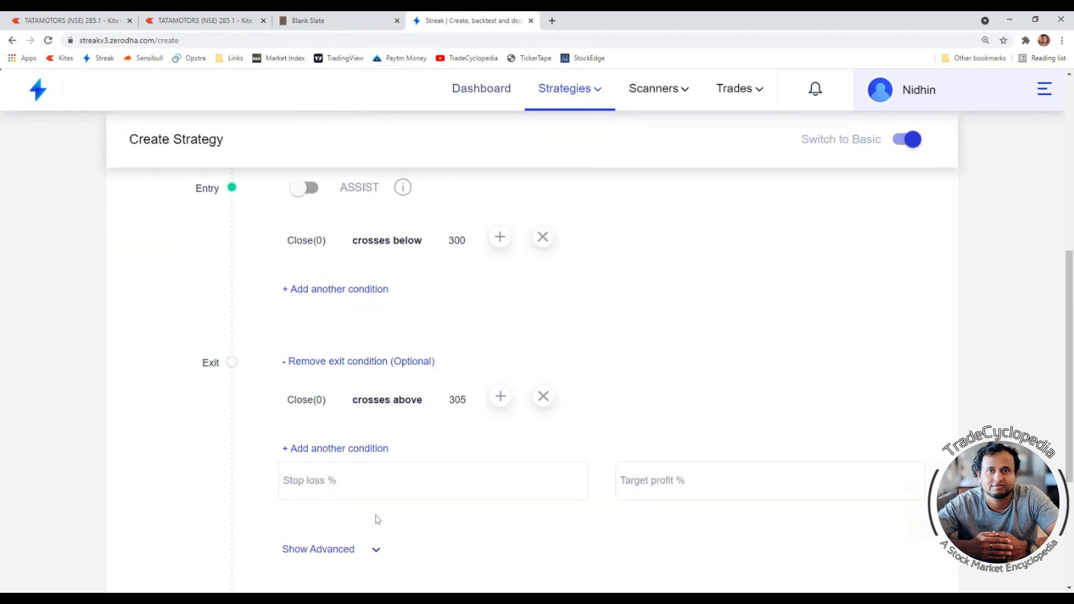
pyautogui.scroll(-4, 414, 481)
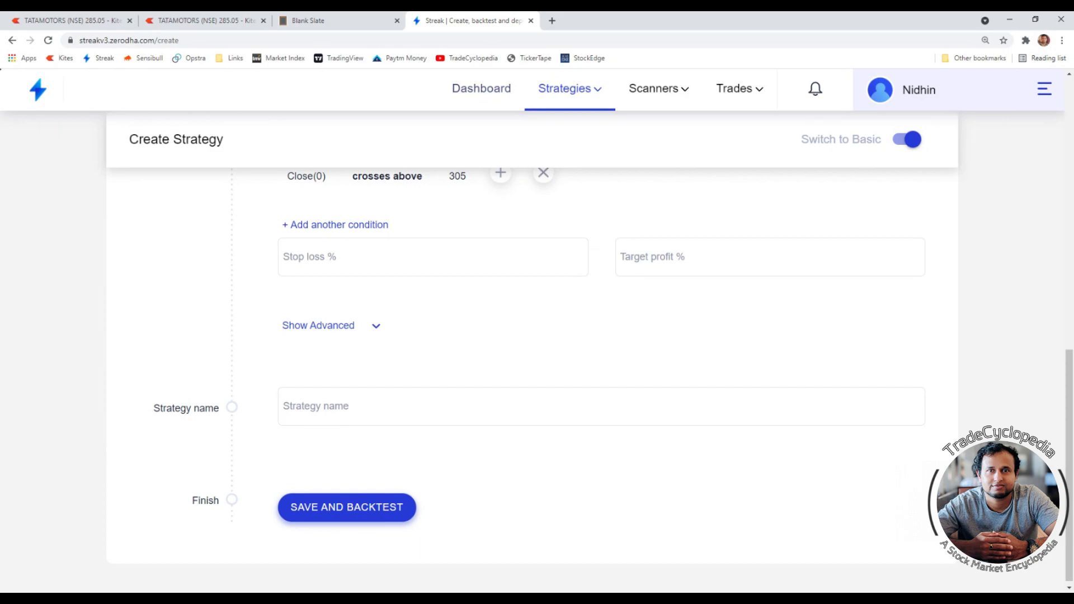
pyautogui.scroll(6, 430, 413)
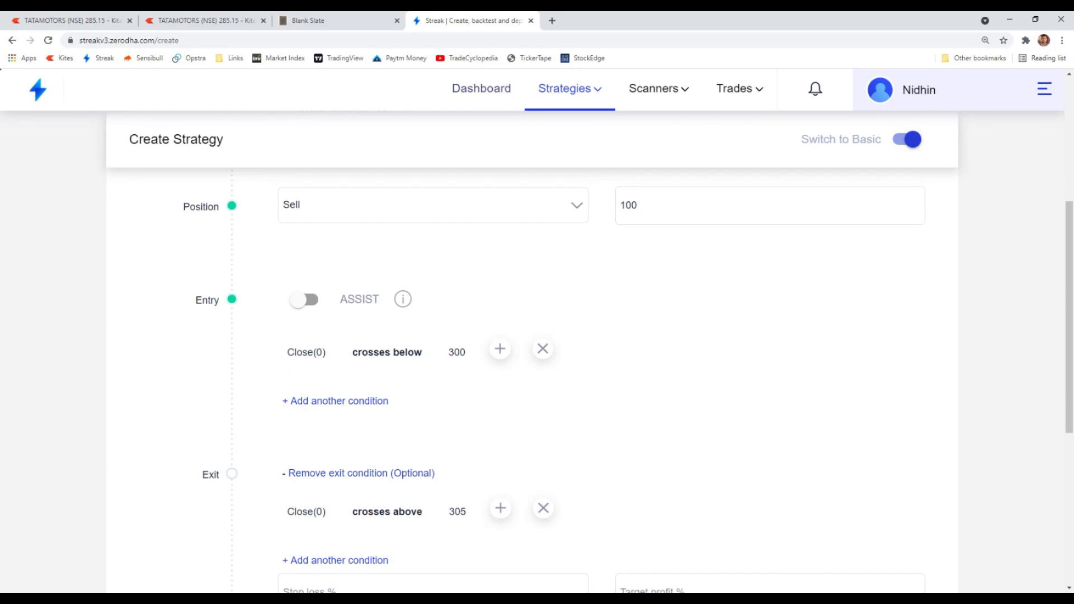
pyautogui.hotkey('ctrl', 'shift', 'Tab')
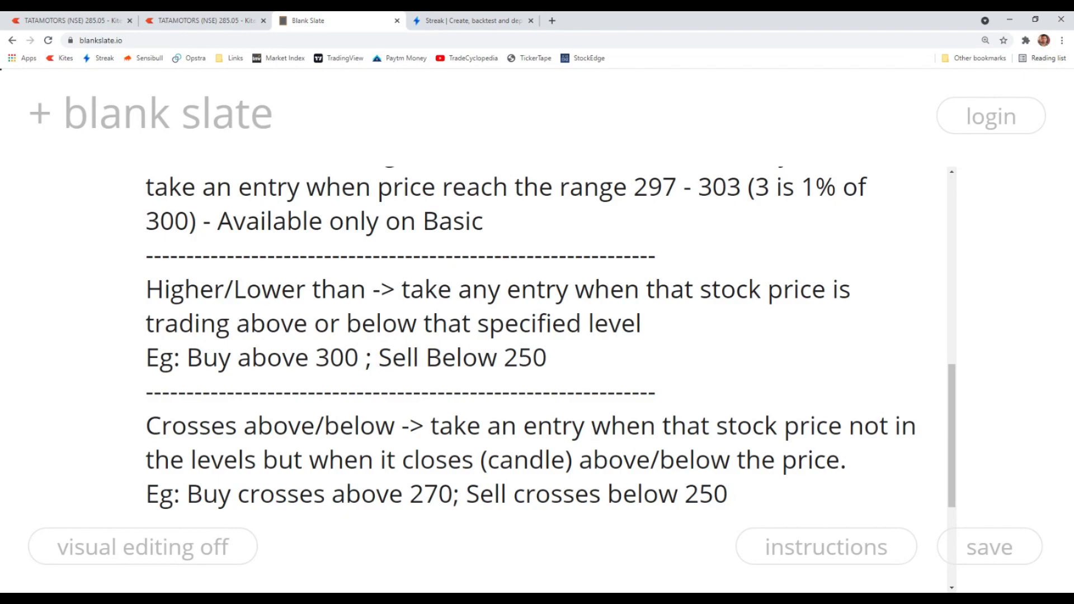